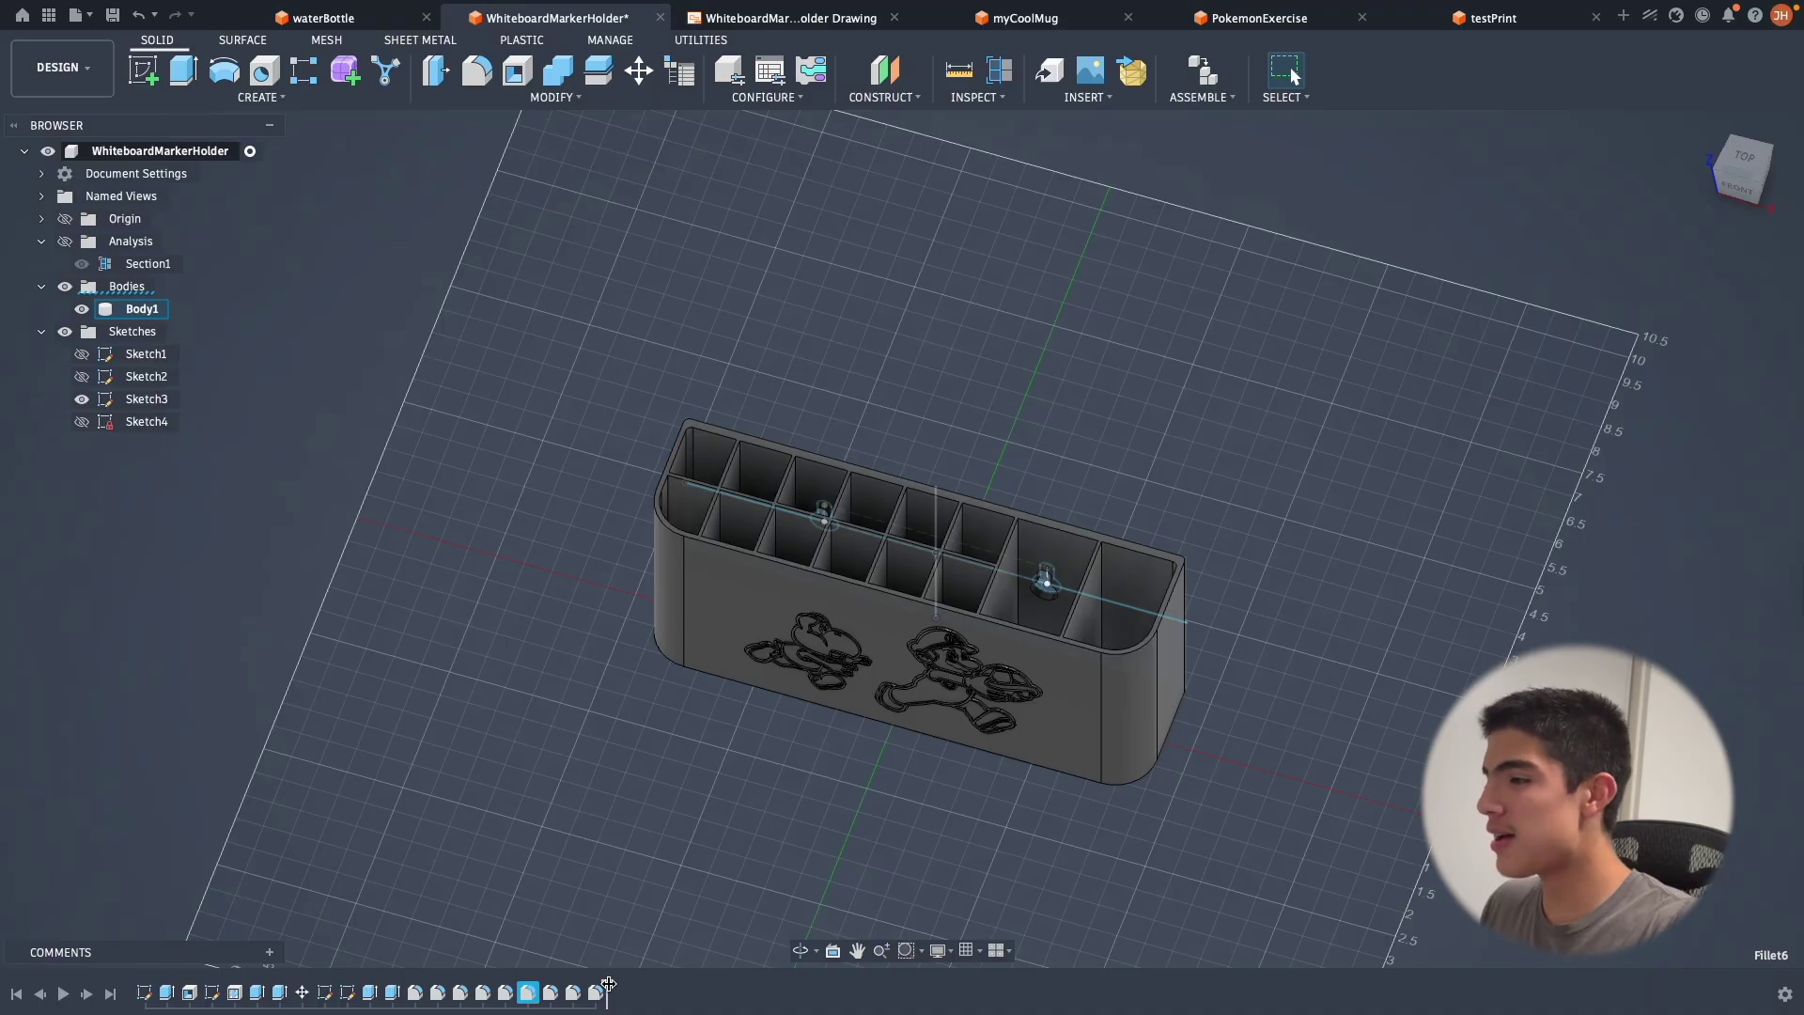
Step: Roll the design history back to the start, open the base profile sketch to examine its dimensions and layout, and finish it
{"action": "left_click_drag", "start_coordinate": [608, 984], "coordinate": [134, 988]}
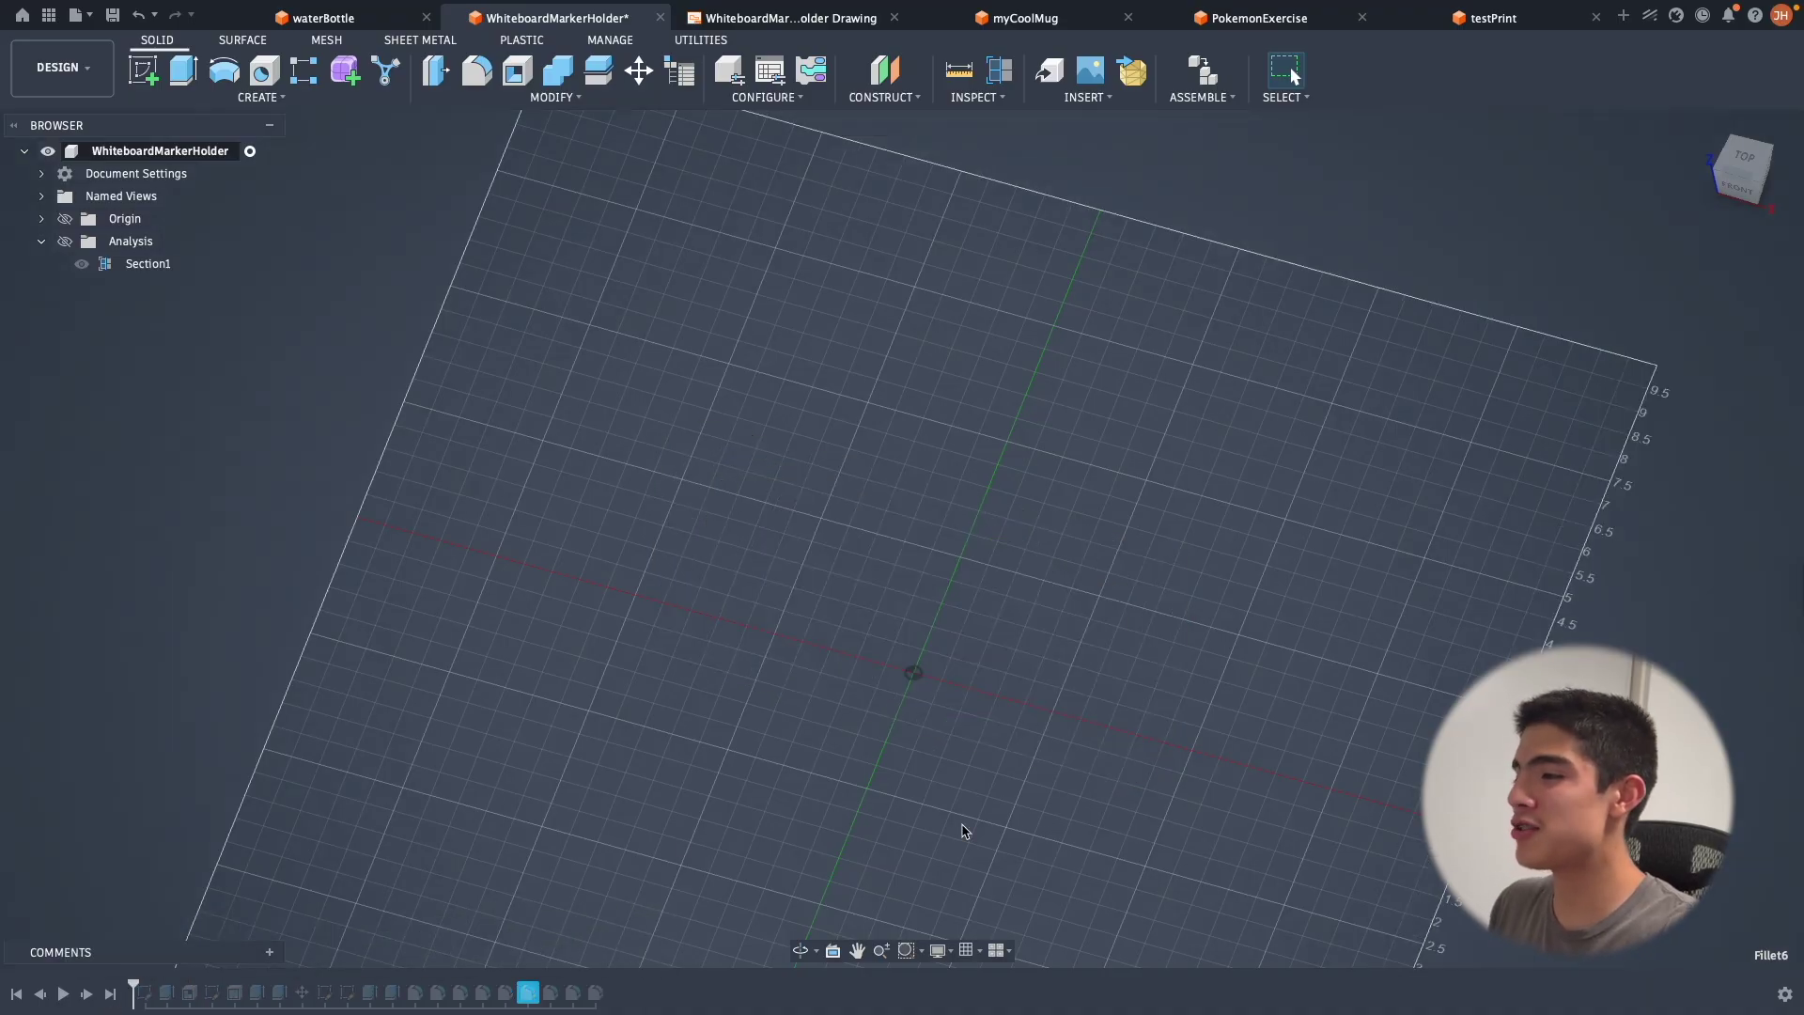
{"action": "double_click", "coordinate": [144, 992]}
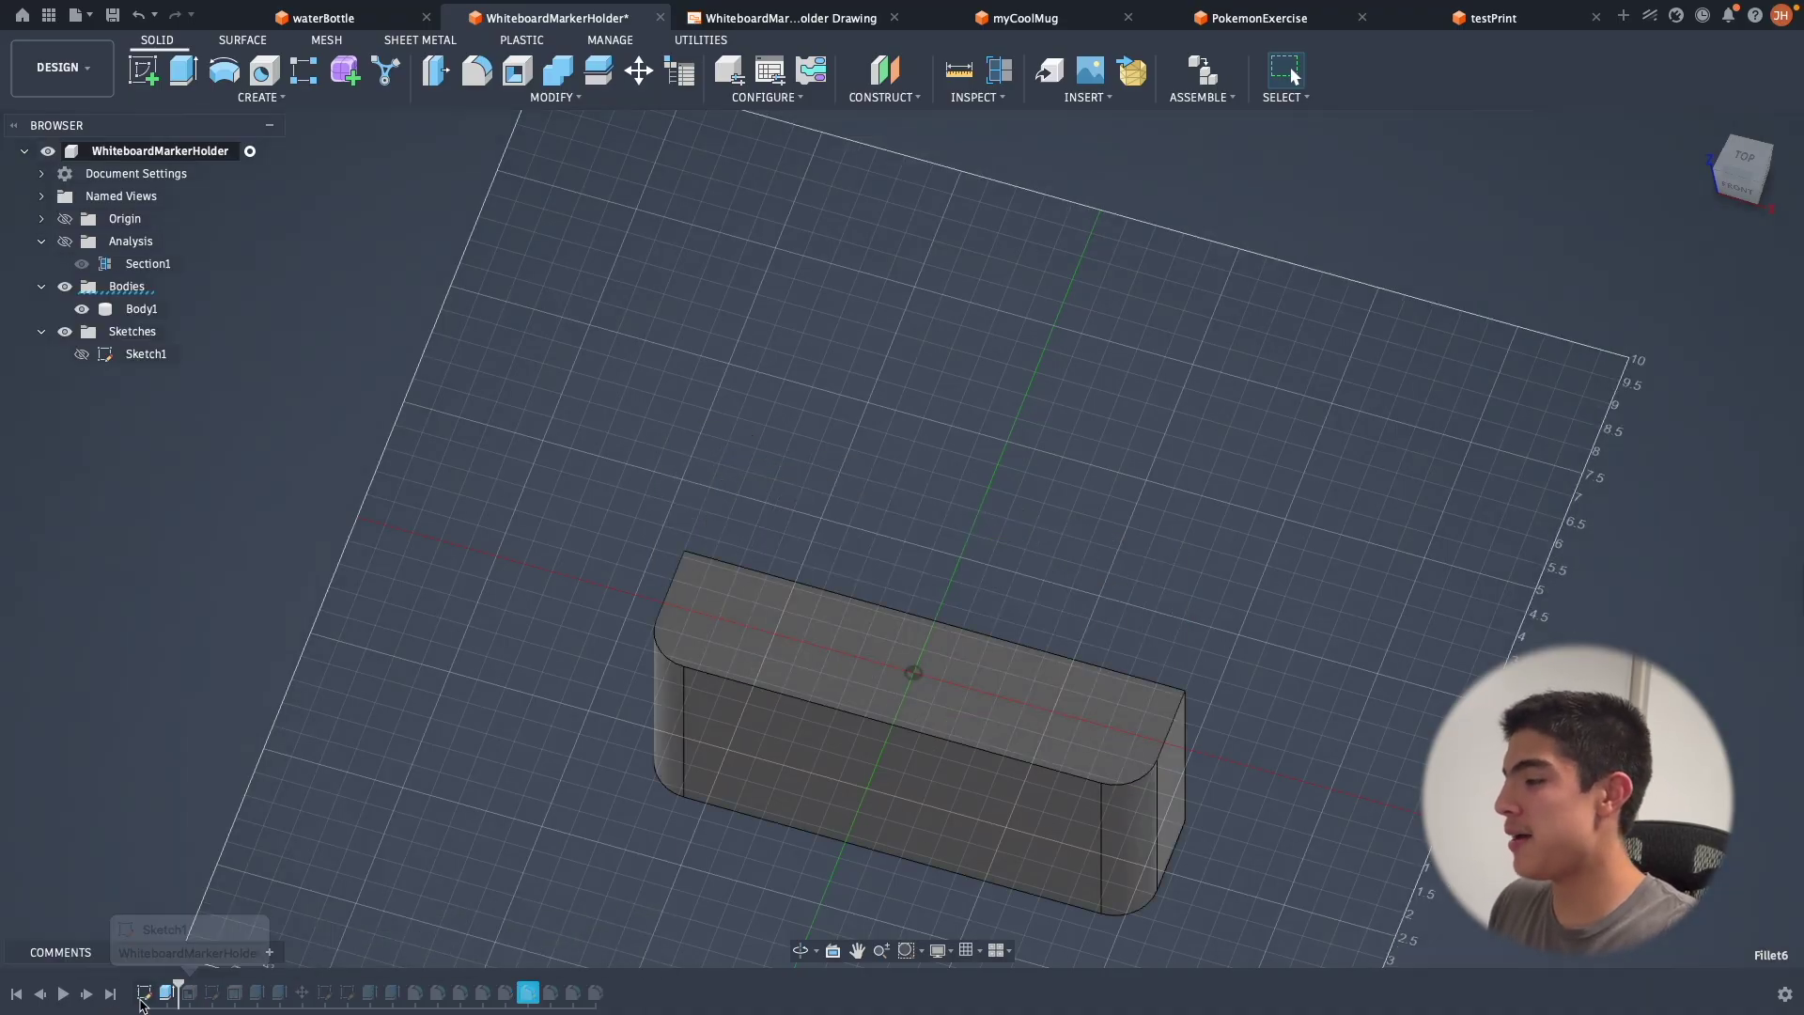
{"action": "scroll", "coordinate": [789, 752], "scroll_direction": "up", "scroll_amount": 5}
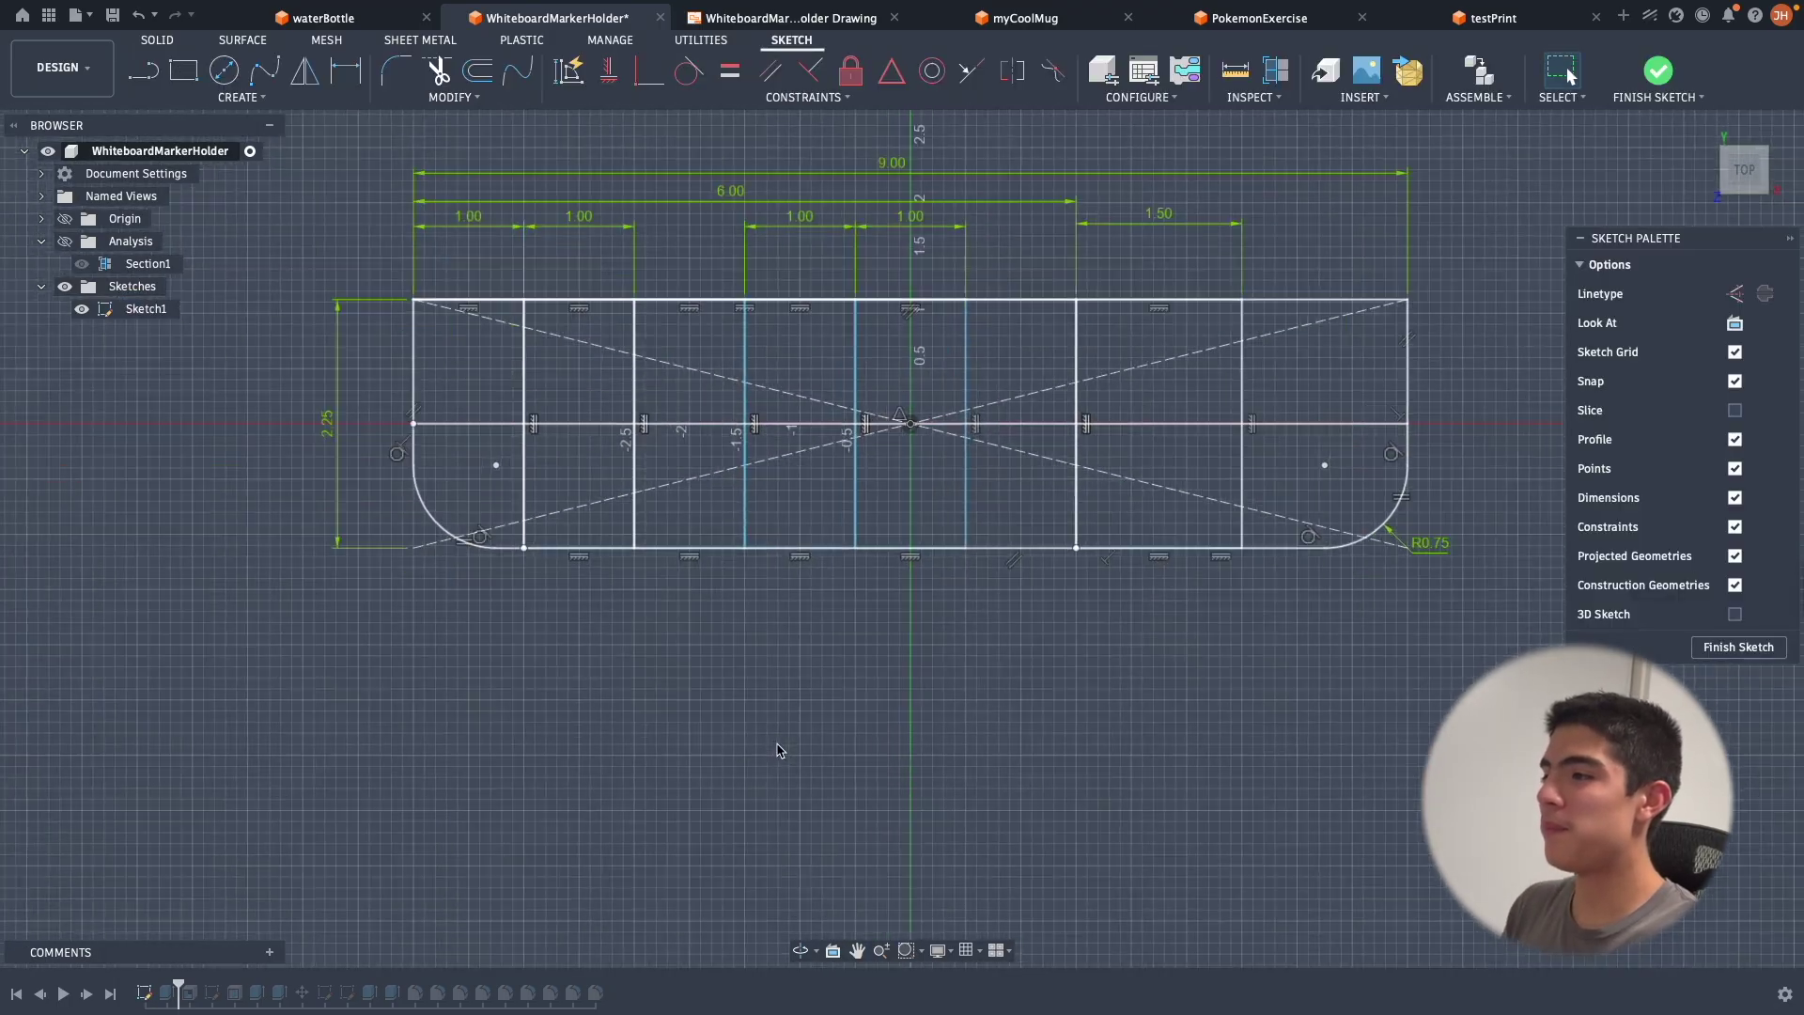
{"action": "scroll", "coordinate": [783, 749], "scroll_direction": "down", "scroll_amount": 6}
{"action": "scroll", "coordinate": [783, 749], "scroll_direction": "up", "scroll_amount": 5}
{"action": "scroll", "coordinate": [789, 747], "scroll_direction": "up", "scroll_amount": 2}
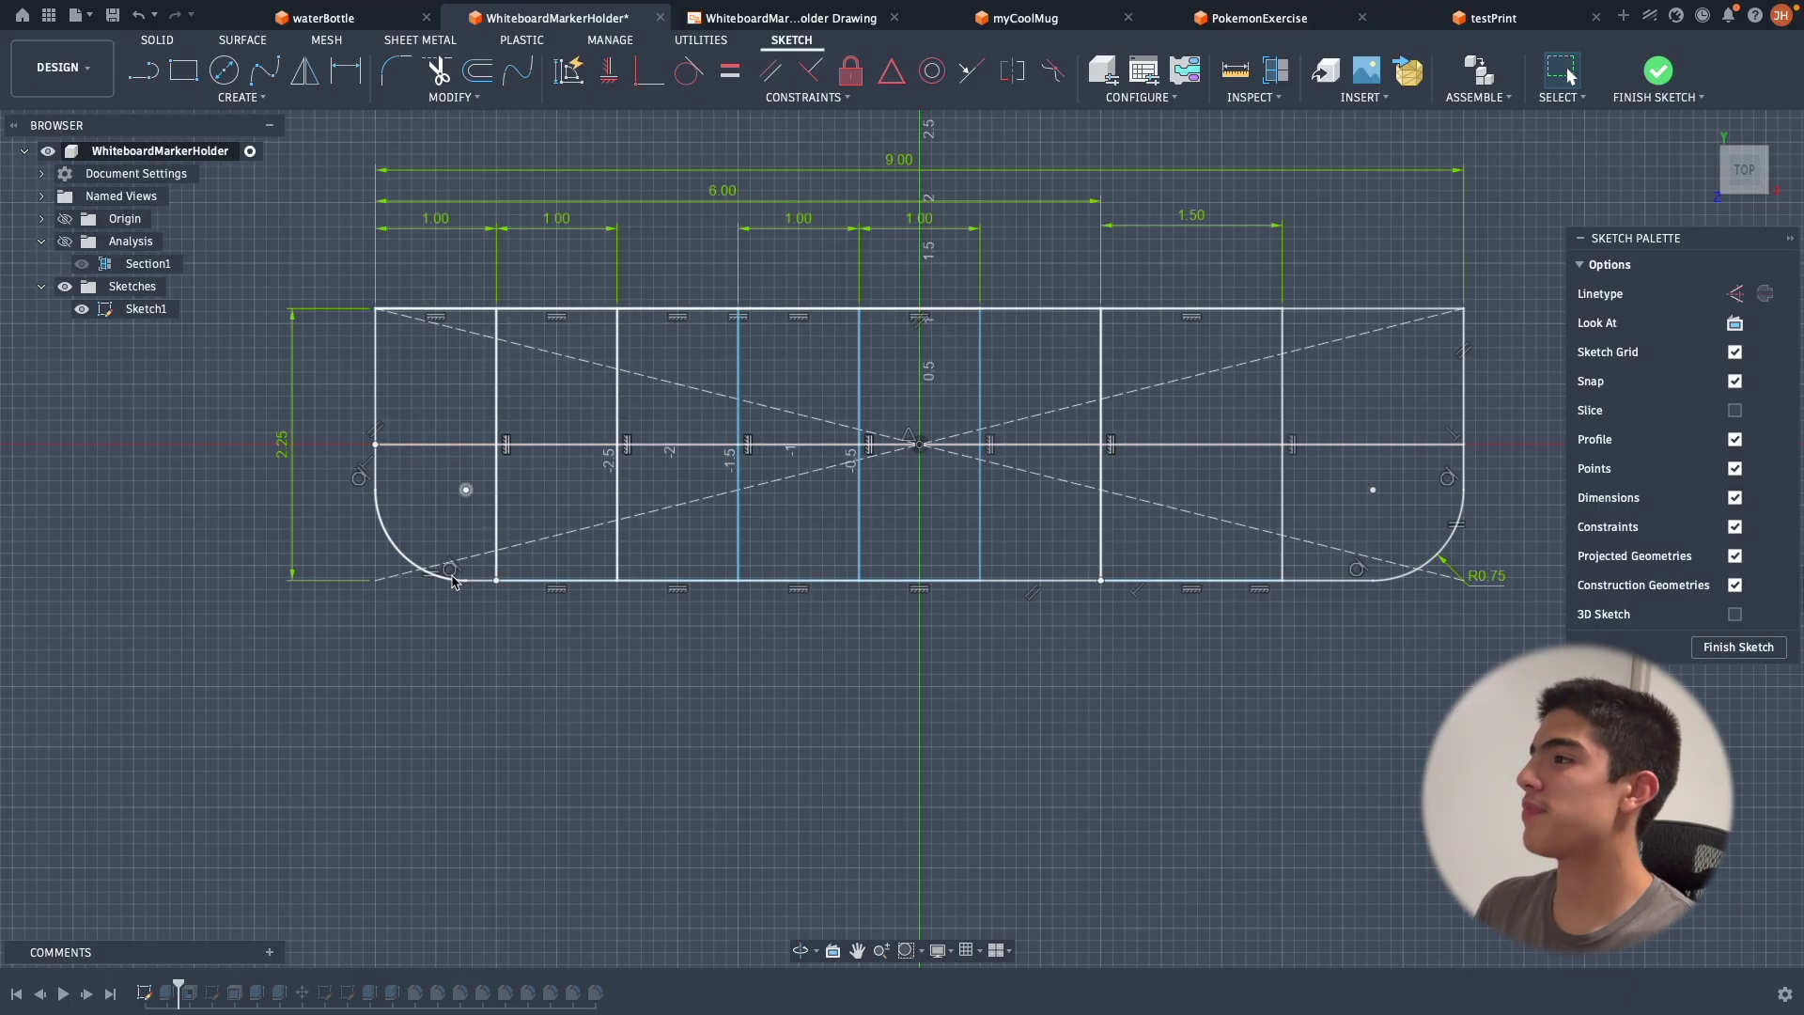
{"action": "left_click", "coordinate": [1738, 647]}
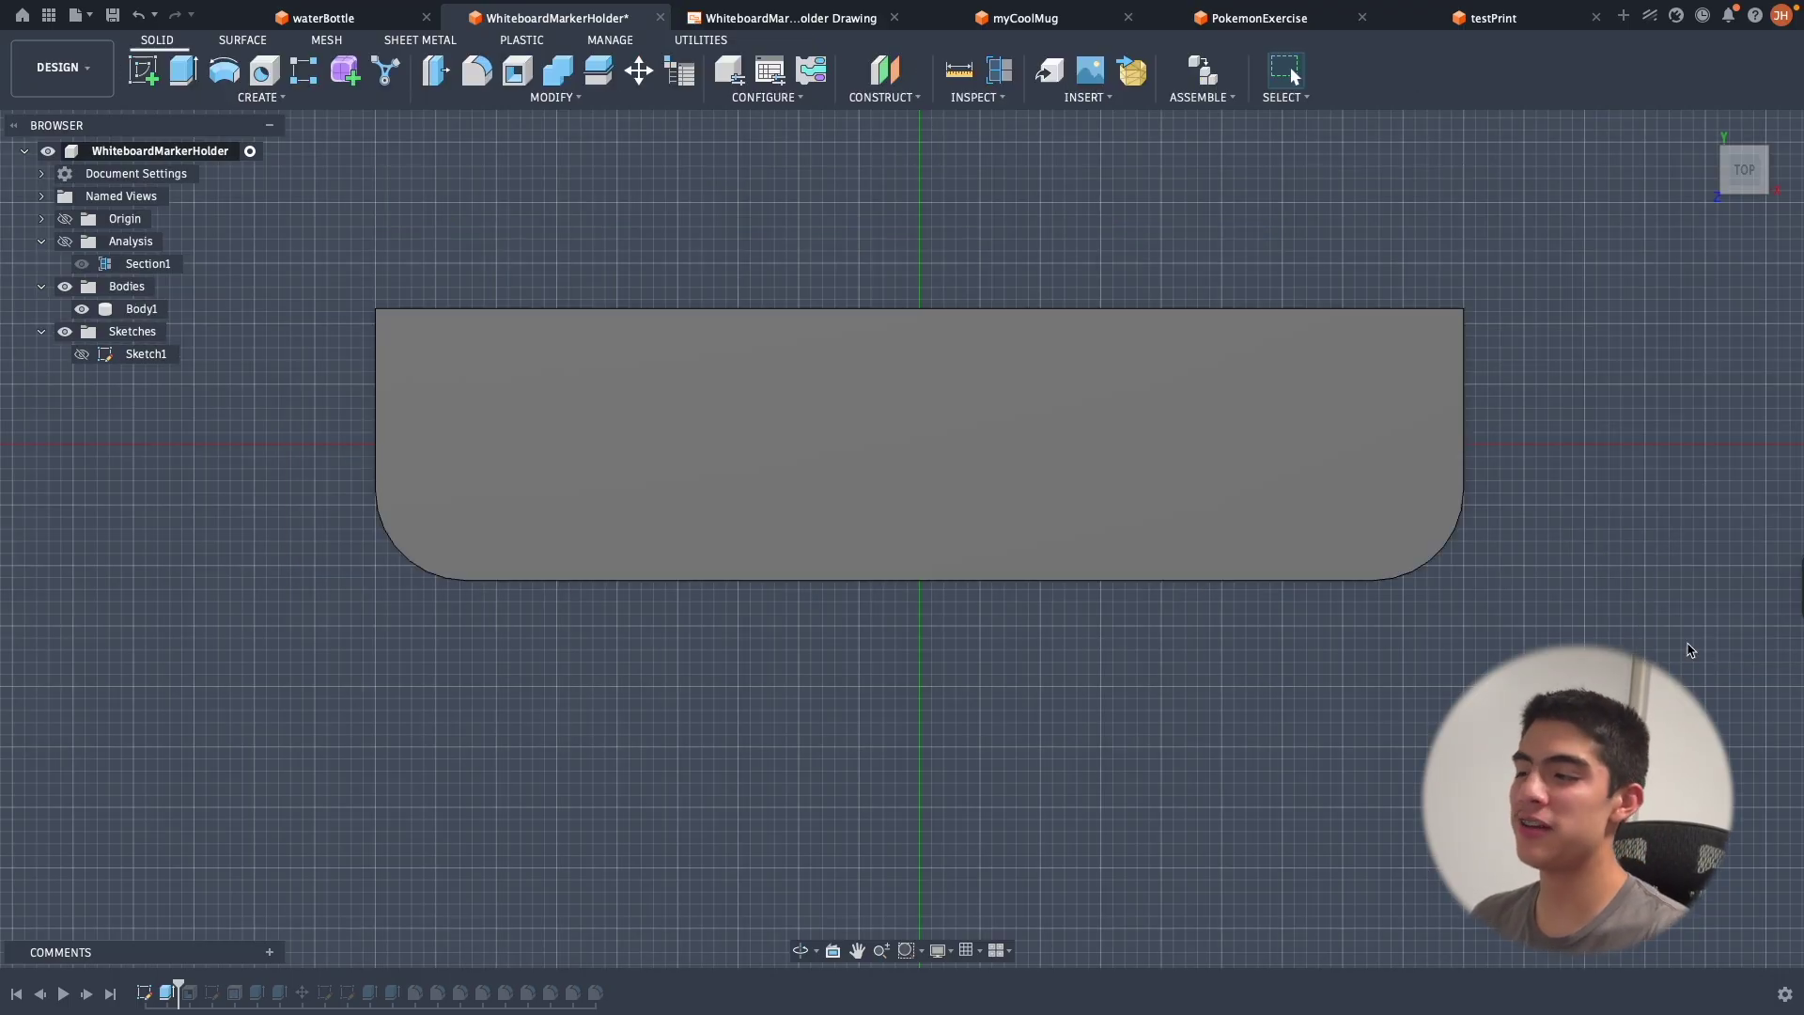
Step: Advance the design history past the Shell feature and examine the hollowed holder from above and from the front
{"action": "middle_click_drag", "start_coordinate": [1691, 650], "coordinate": [1670, 761]}
{"action": "scroll", "coordinate": [1670, 761], "scroll_direction": "up", "scroll_amount": 2}
{"action": "scroll", "coordinate": [1670, 761], "scroll_direction": "down", "scroll_amount": 2}
{"action": "scroll", "coordinate": [1670, 761], "scroll_direction": "up", "scroll_amount": 1}
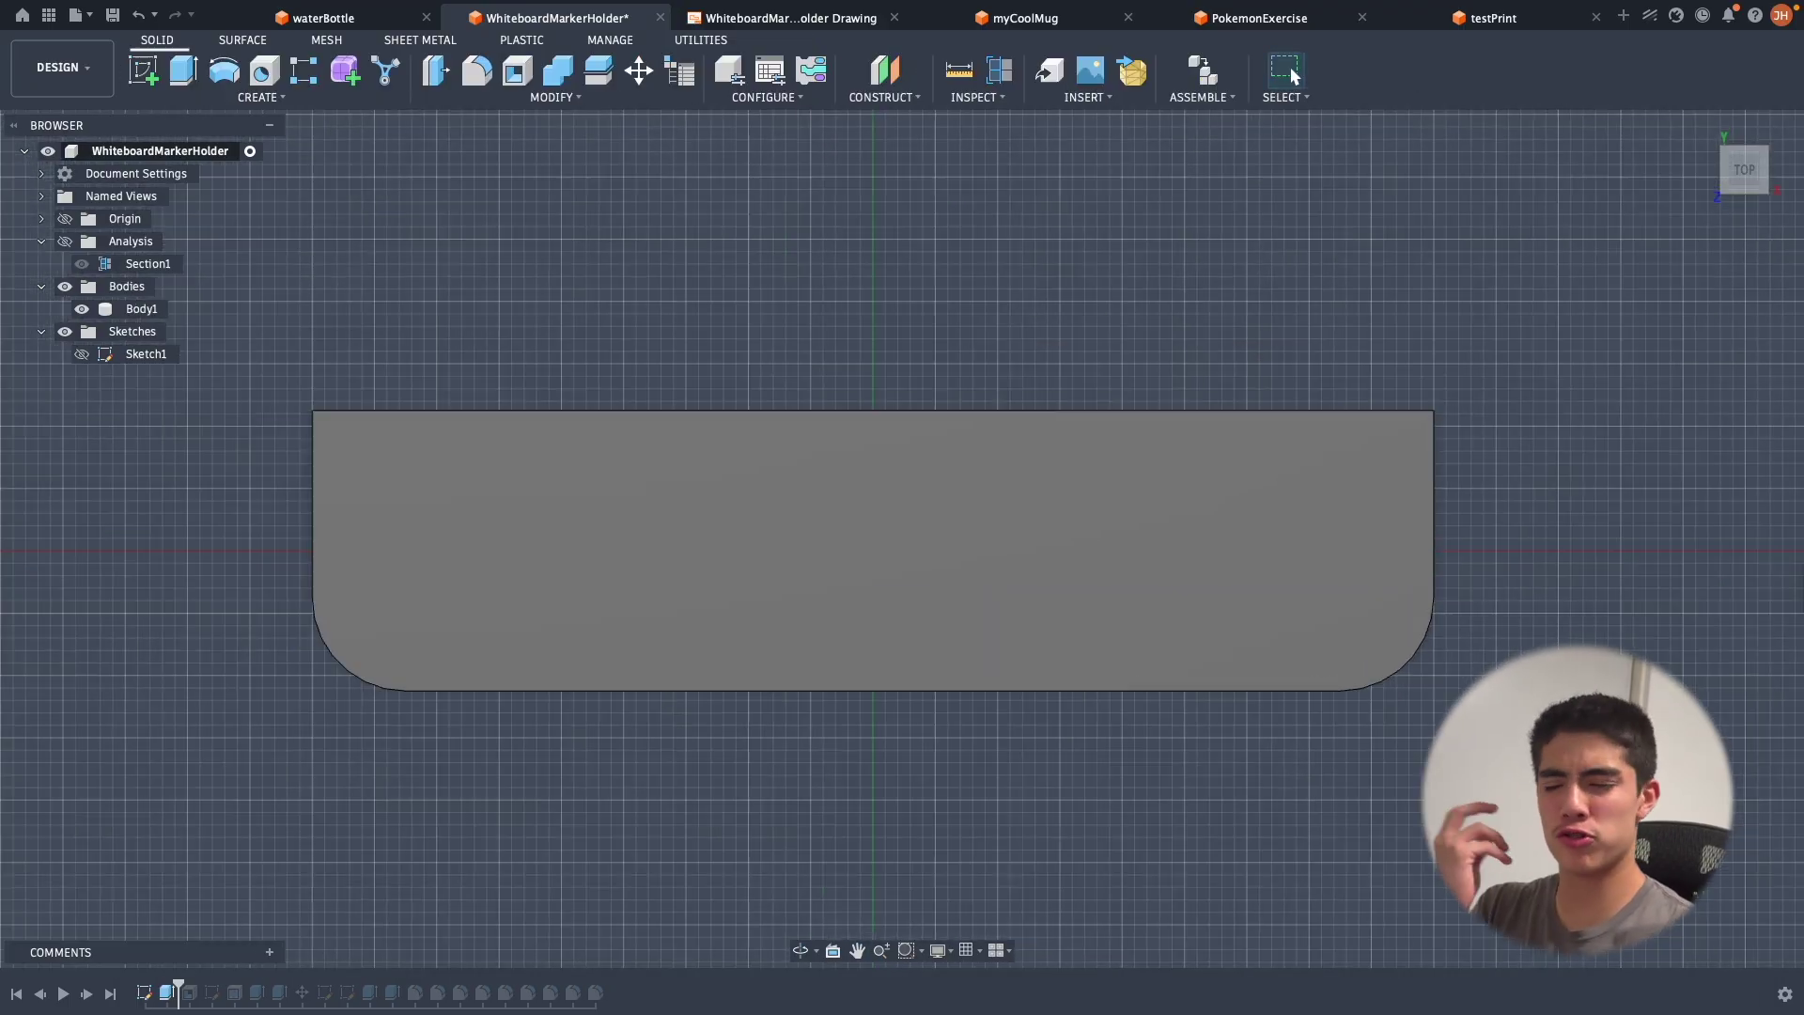
{"action": "scroll", "coordinate": [1618, 789], "scroll_direction": "down", "scroll_amount": 1}
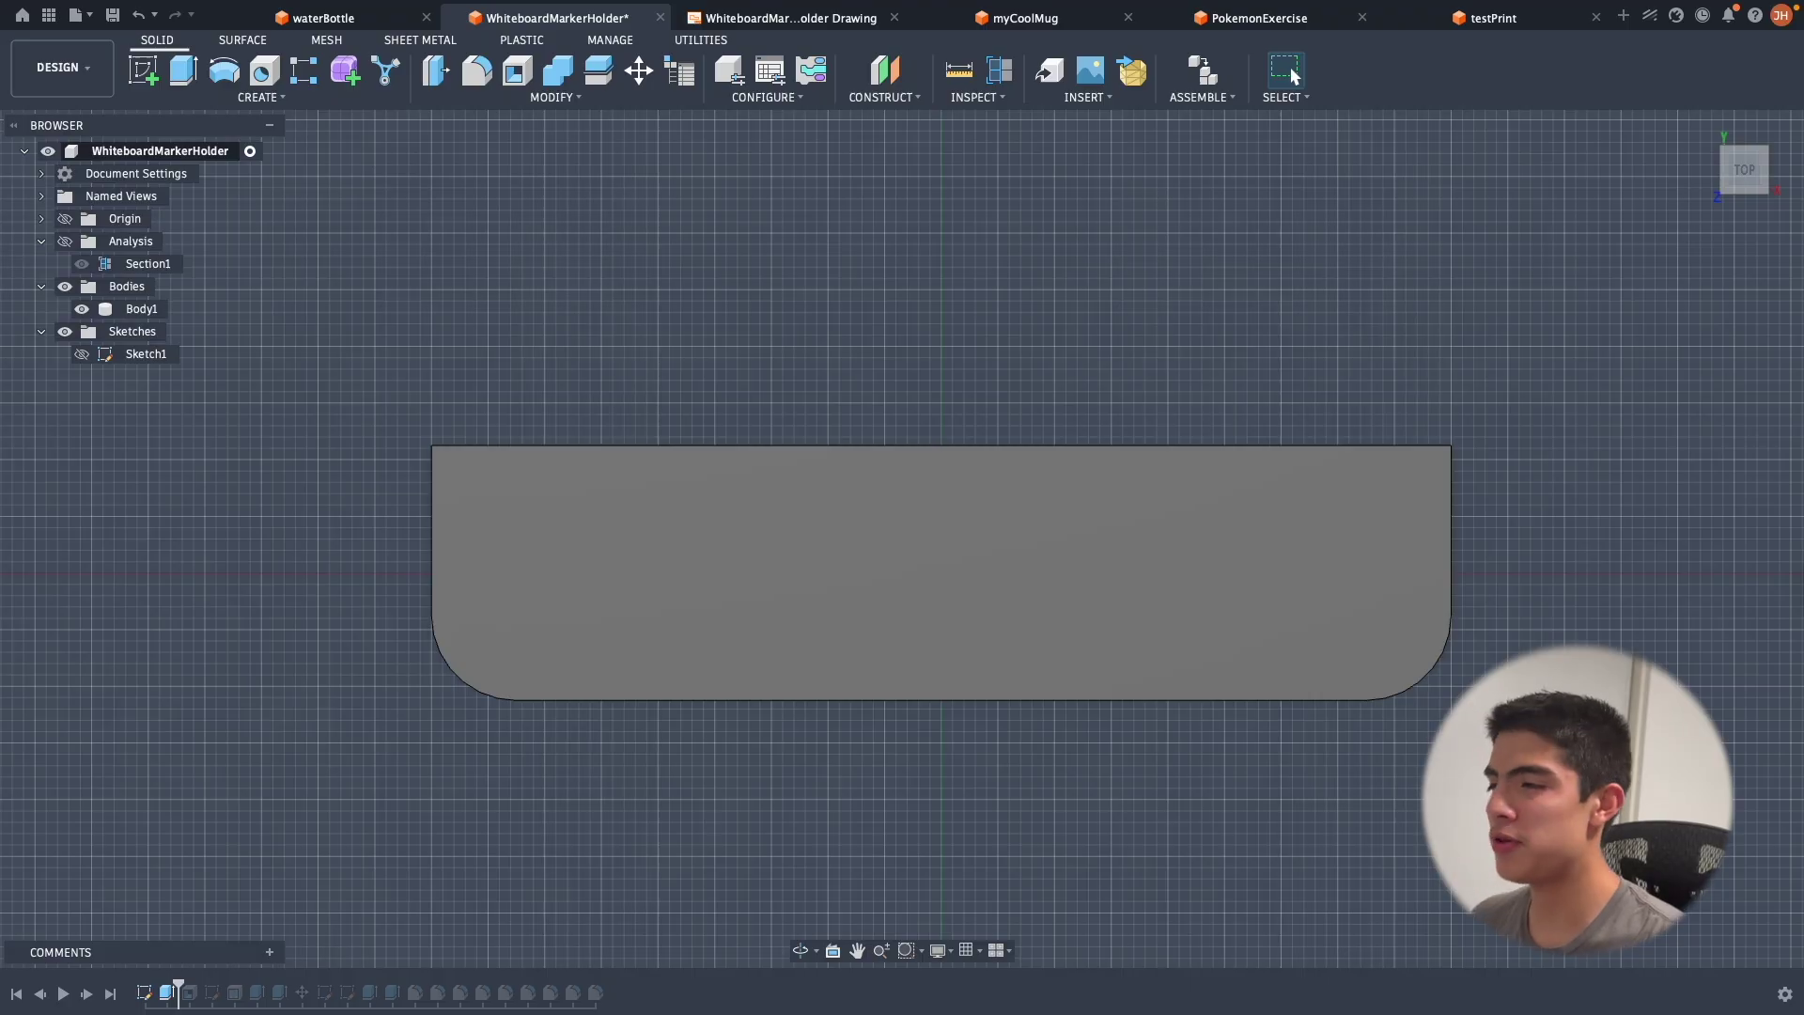
{"action": "middle_click_drag", "start_coordinate": [1619, 789], "coordinate": [1590, 673], "text": "shift"}
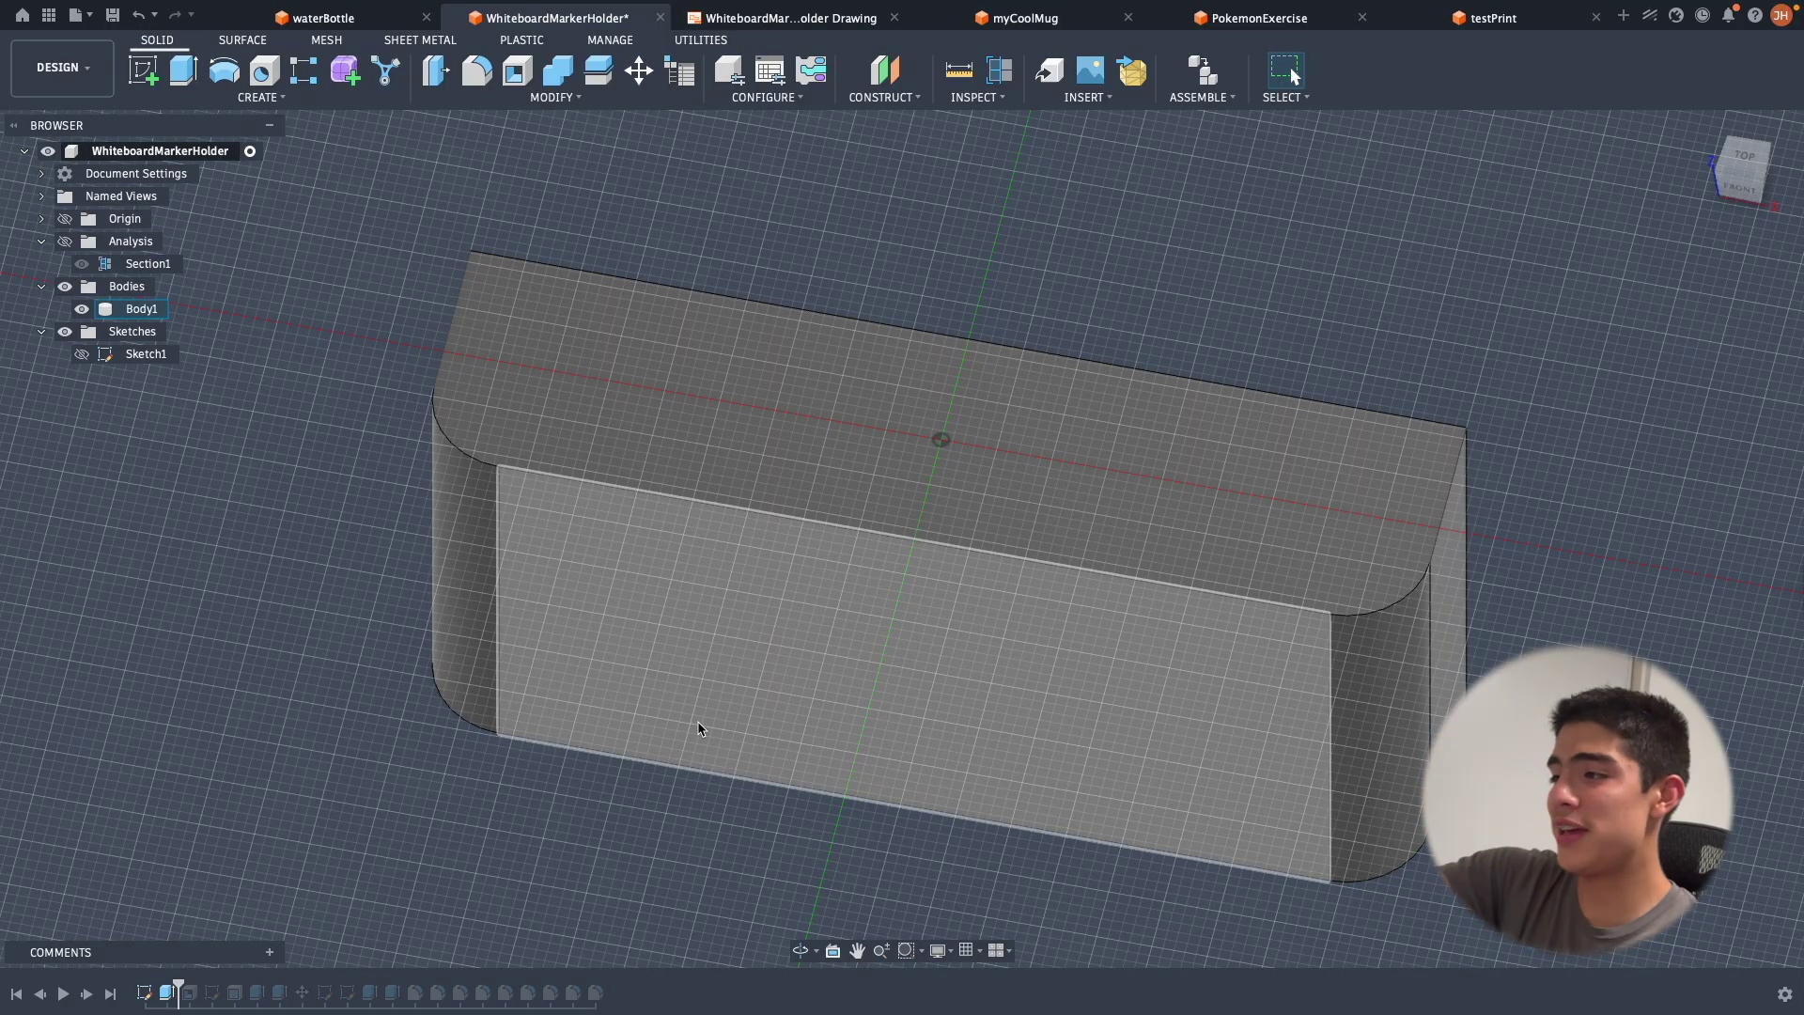
{"action": "left_click_drag", "start_coordinate": [180, 984], "coordinate": [200, 984]}
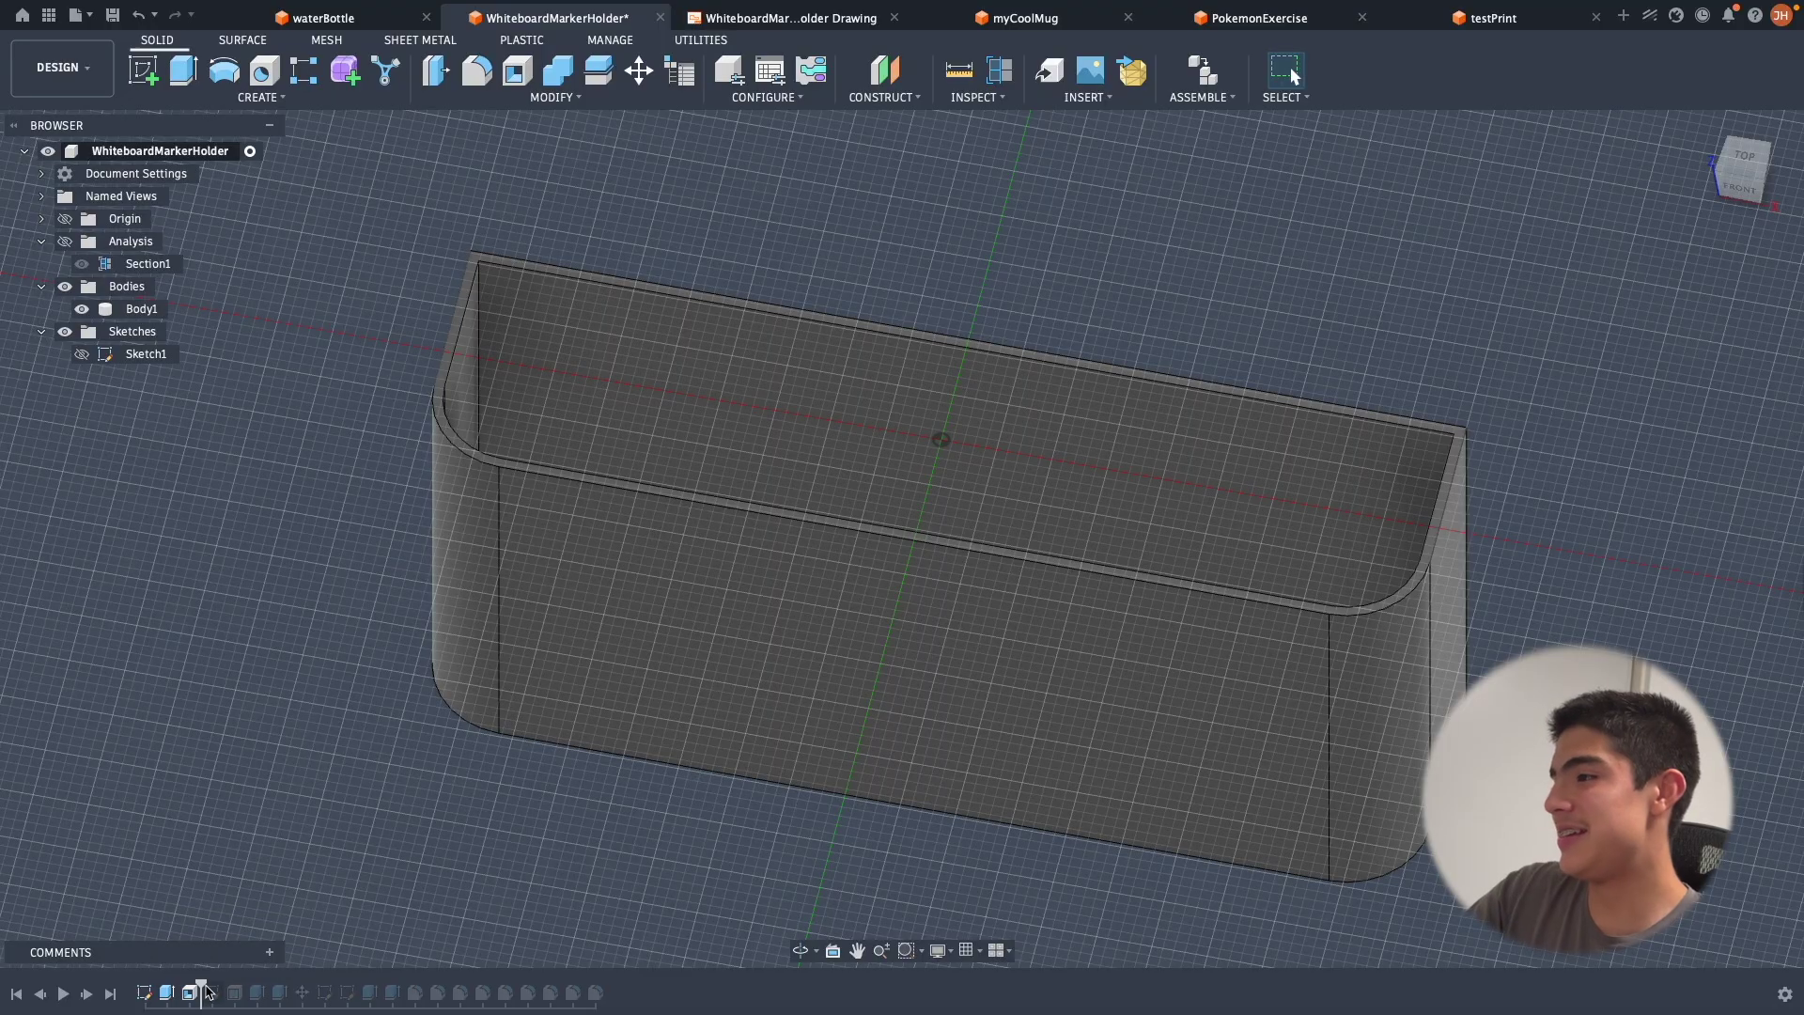
{"action": "middle_click_drag", "start_coordinate": [1151, 837], "coordinate": [1224, 811], "text": "shift"}
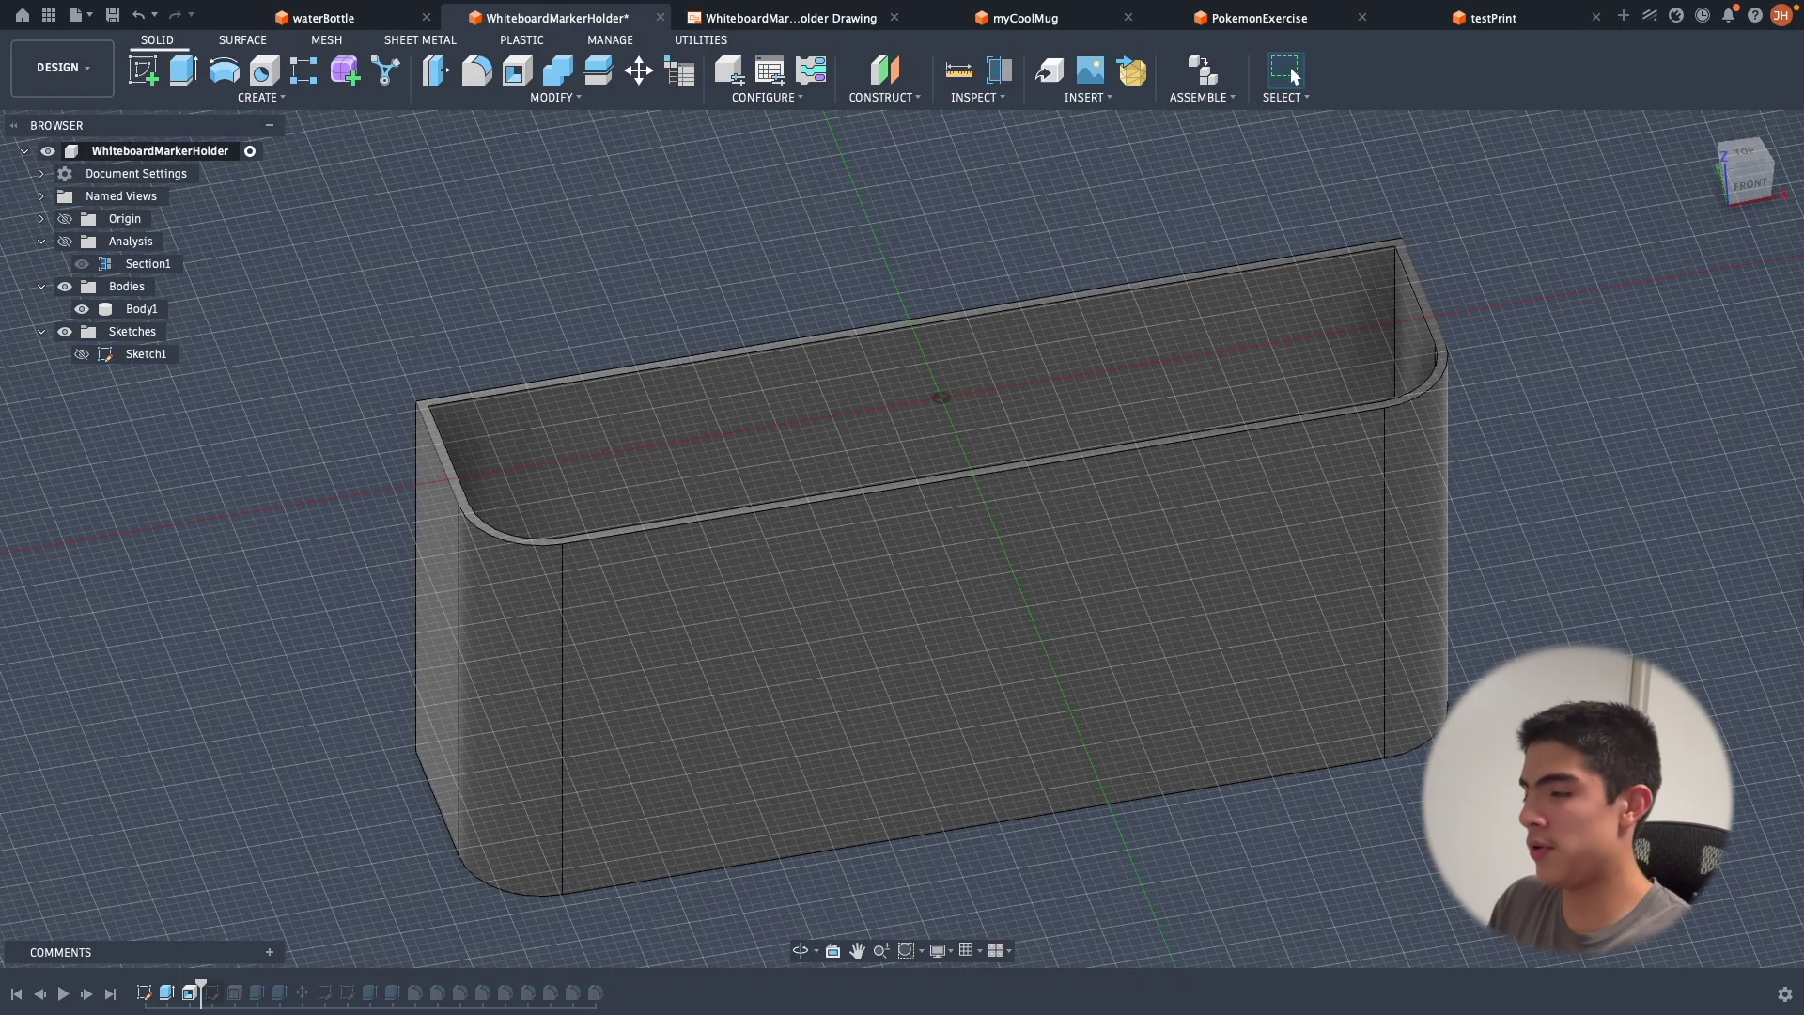
{"action": "middle_click_drag", "start_coordinate": [1034, 602], "coordinate": [1034, 527], "text": "shift"}
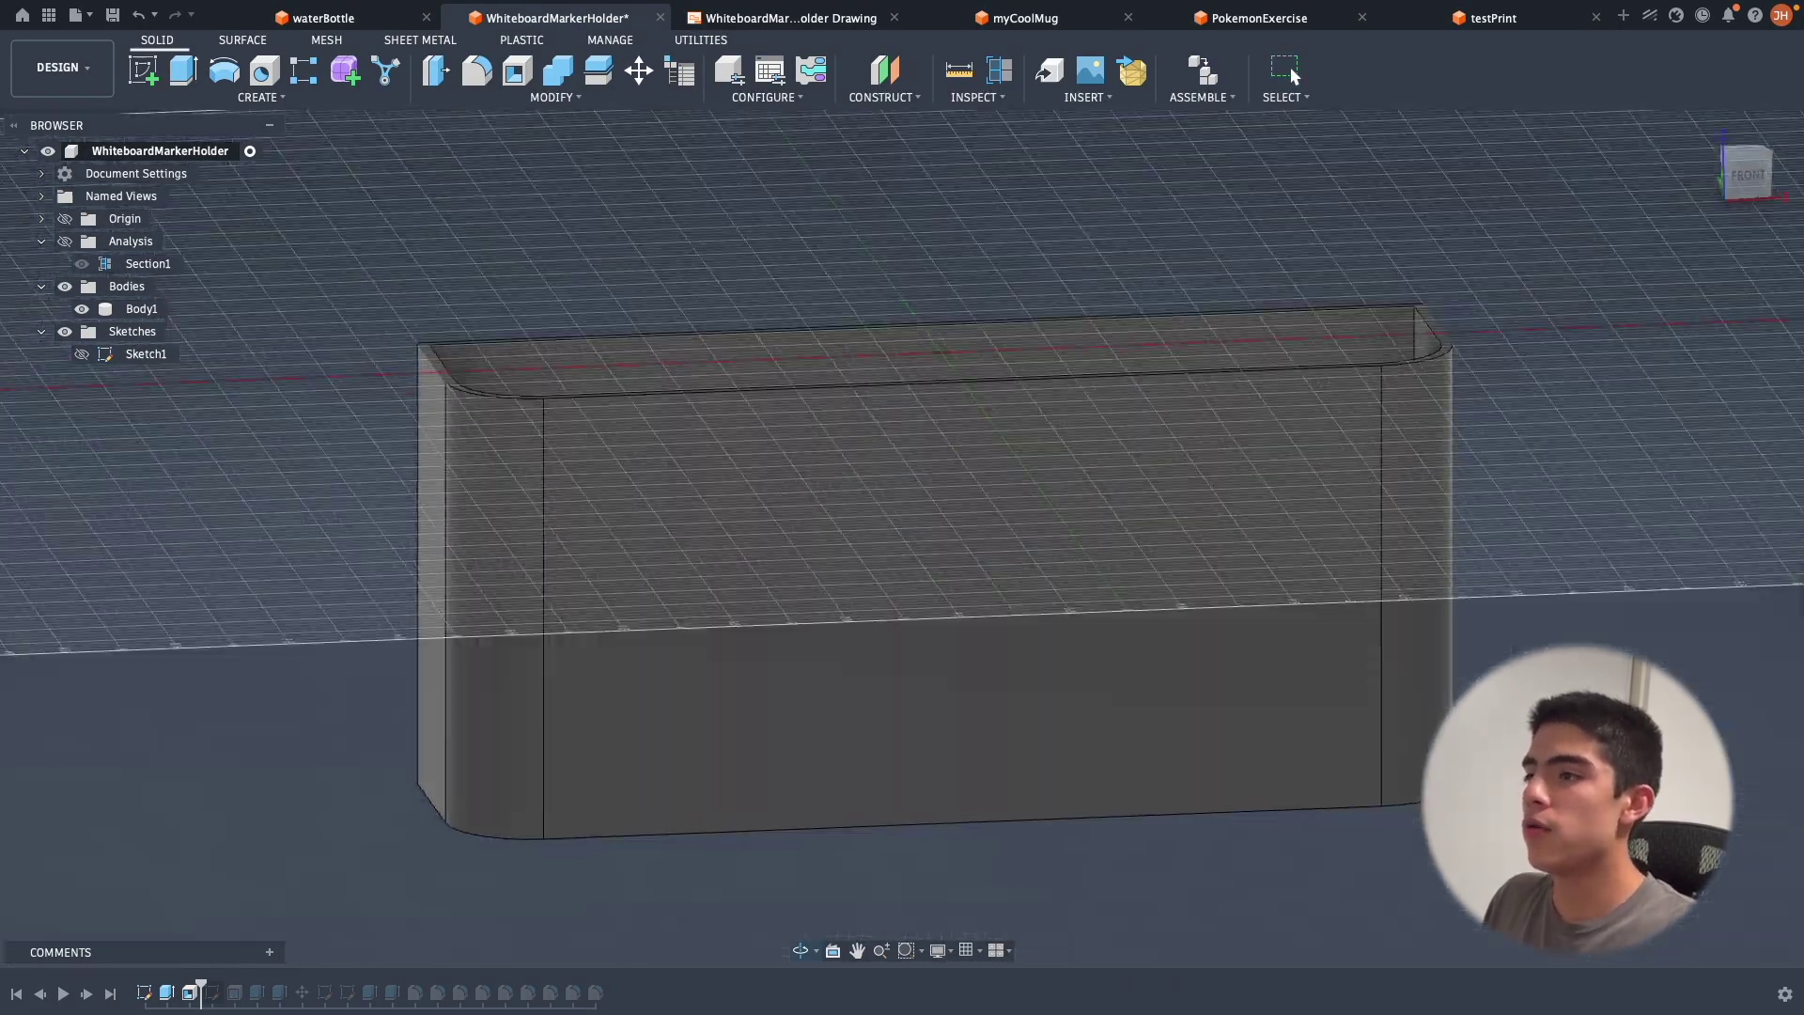
{"action": "middle_click_drag", "start_coordinate": [1533, 733], "coordinate": [1504, 661], "text": "shift"}
{"action": "scroll", "coordinate": [1503, 660], "scroll_direction": "up", "scroll_amount": 2}
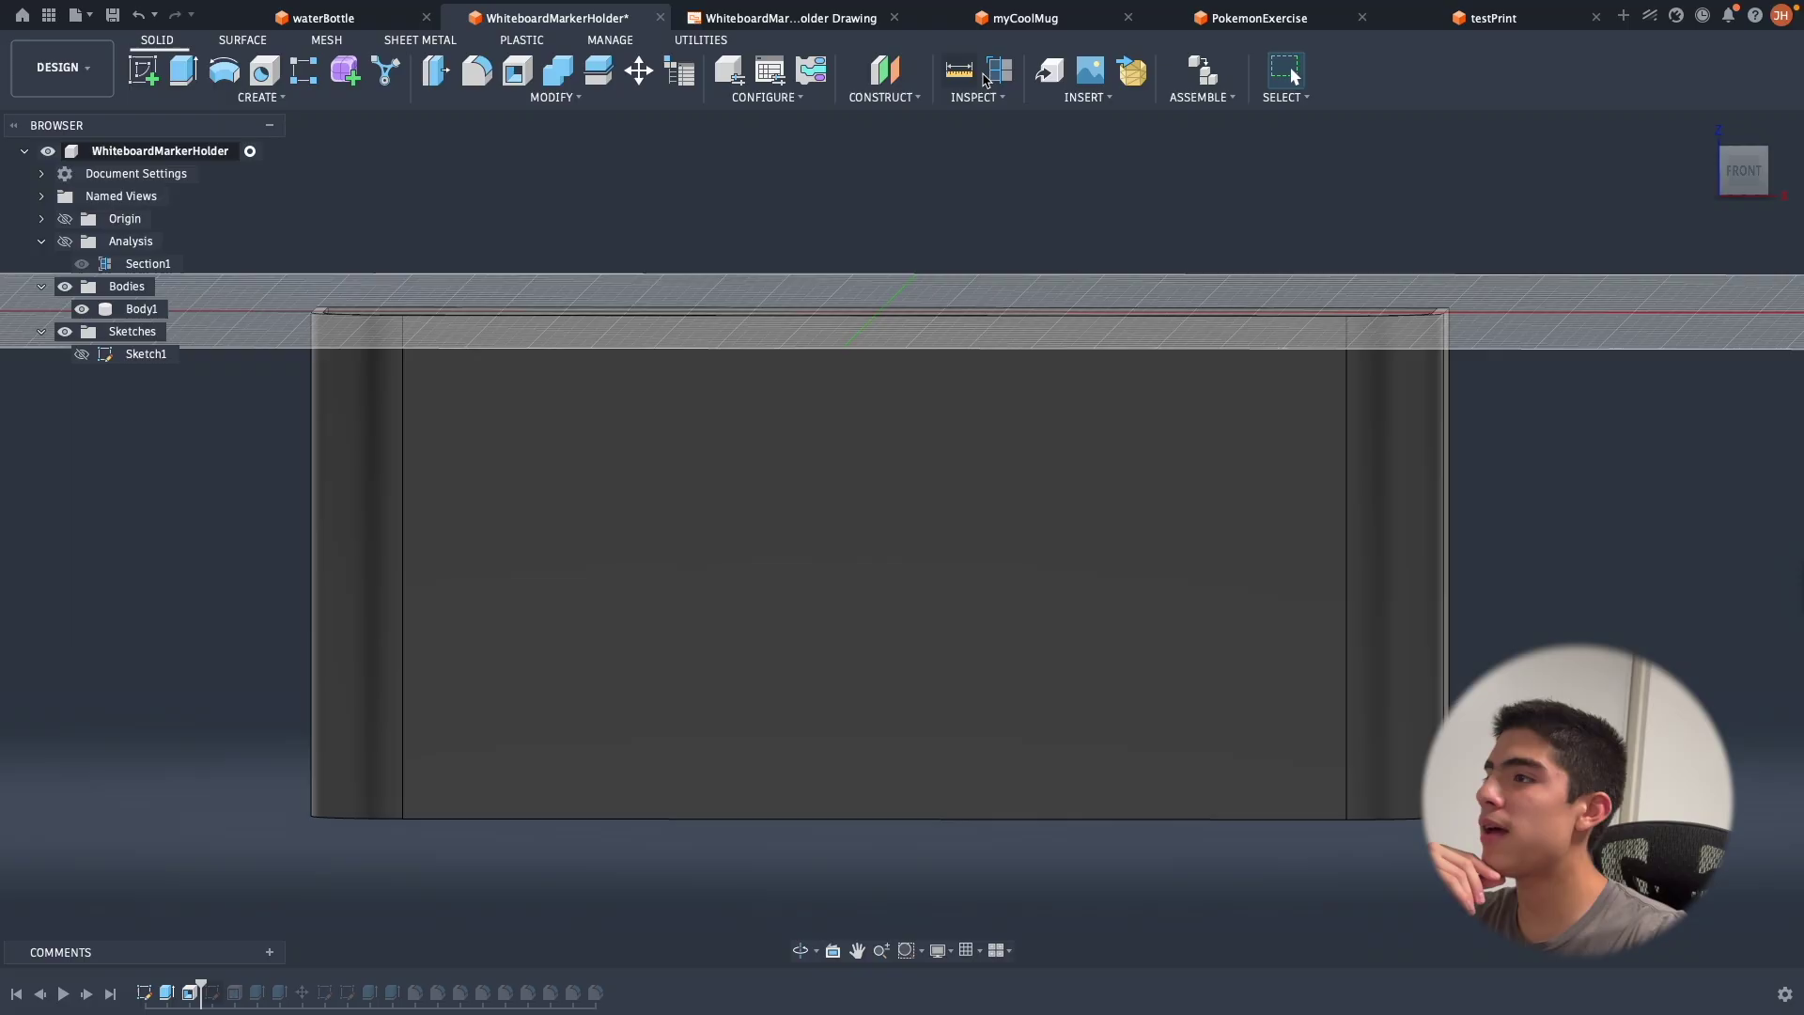
Step: Try a section analysis of the hollow holder on the XZ plane with the cut offset to -0.20 in, and cancel it
{"action": "left_click", "coordinate": [999, 73]}
{"action": "left_click", "coordinate": [936, 273]}
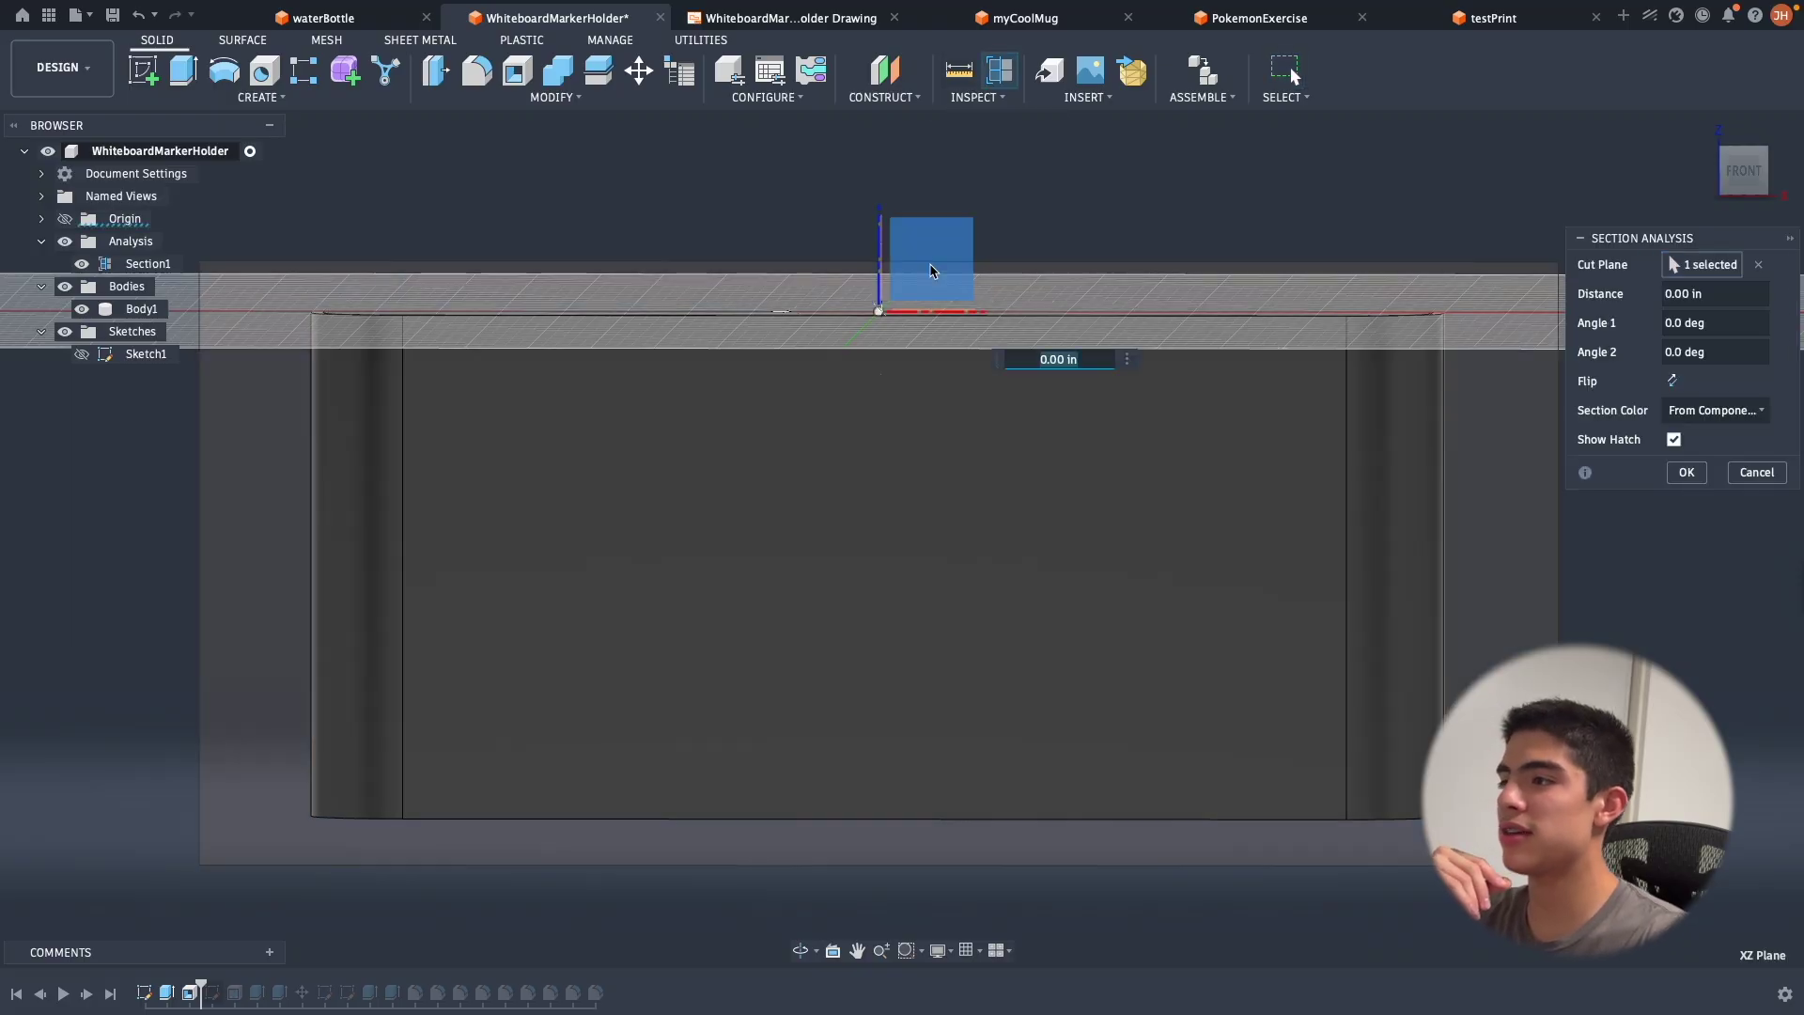
{"action": "middle_click_drag", "start_coordinate": [1379, 818], "coordinate": [1597, 851], "text": "shift"}
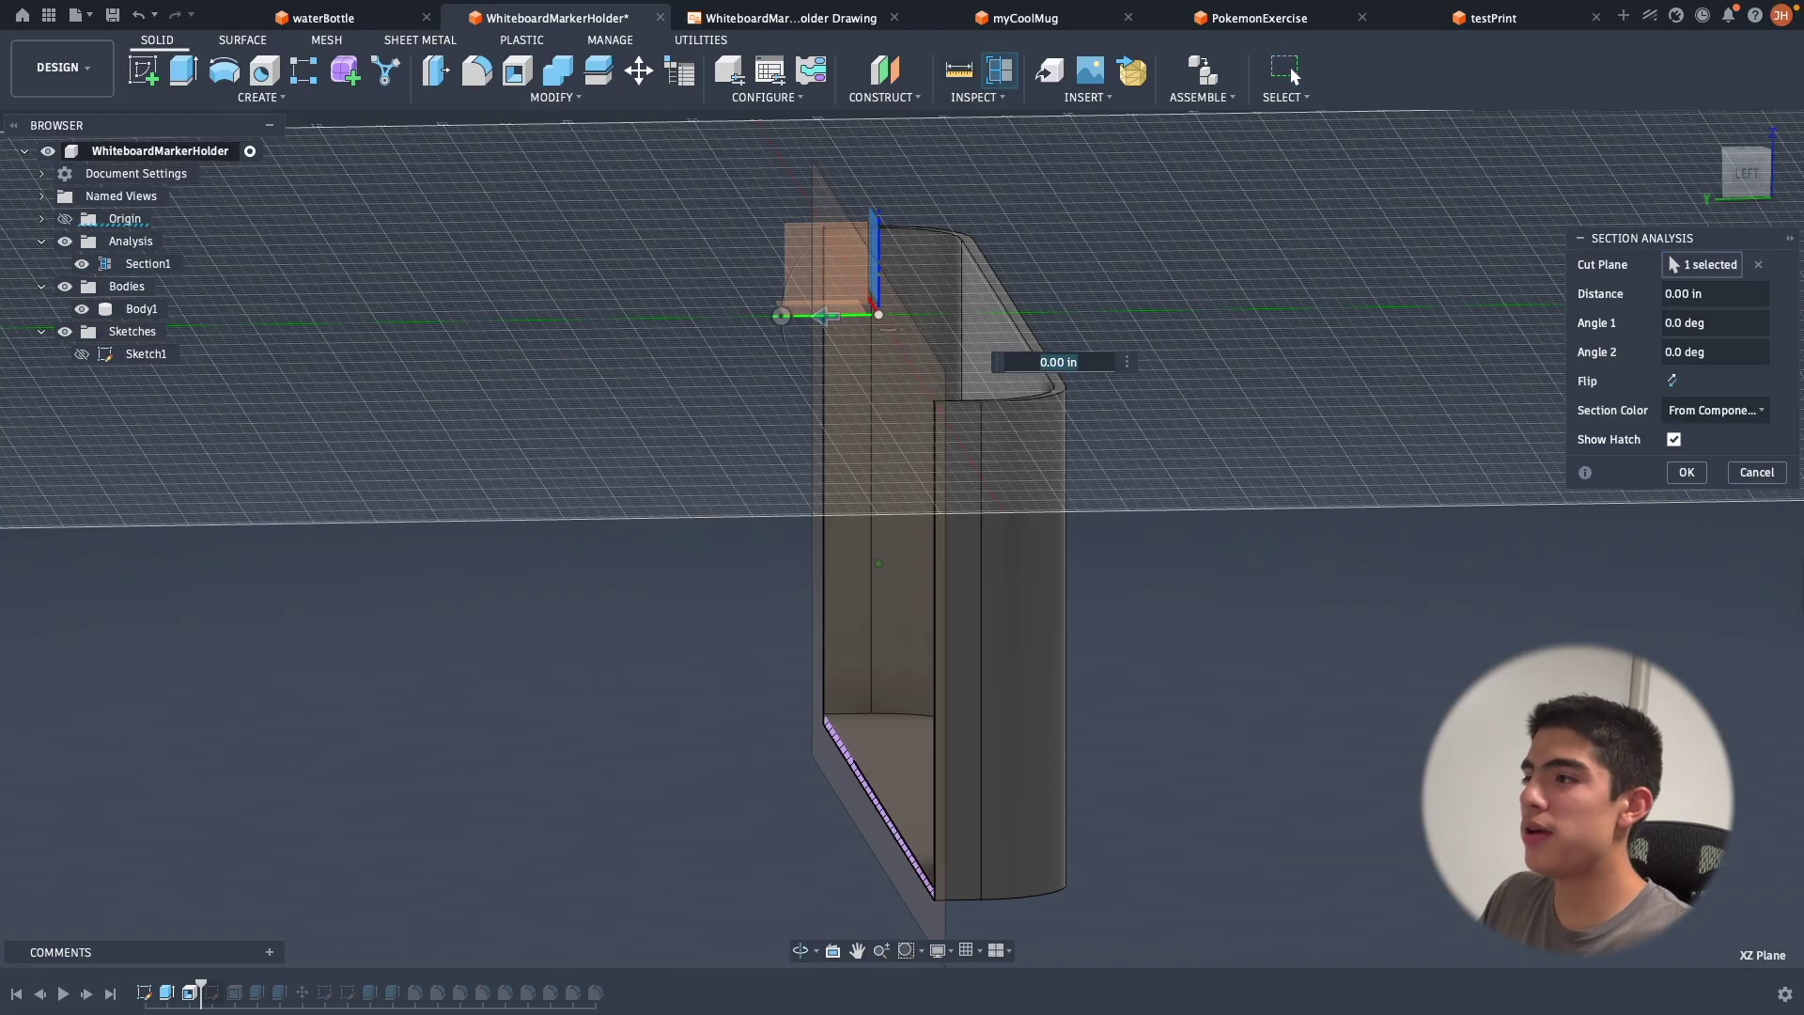
{"action": "mouse_move", "coordinate": [800, 348]}
{"action": "middle_mouse_down", "text": "shift"}
{"action": "mouse_move", "coordinate": [1081, 517]}
{"action": "mouse_move", "coordinate": [1349, 640]}
{"action": "middle_mouse_up", "text": "shift"}
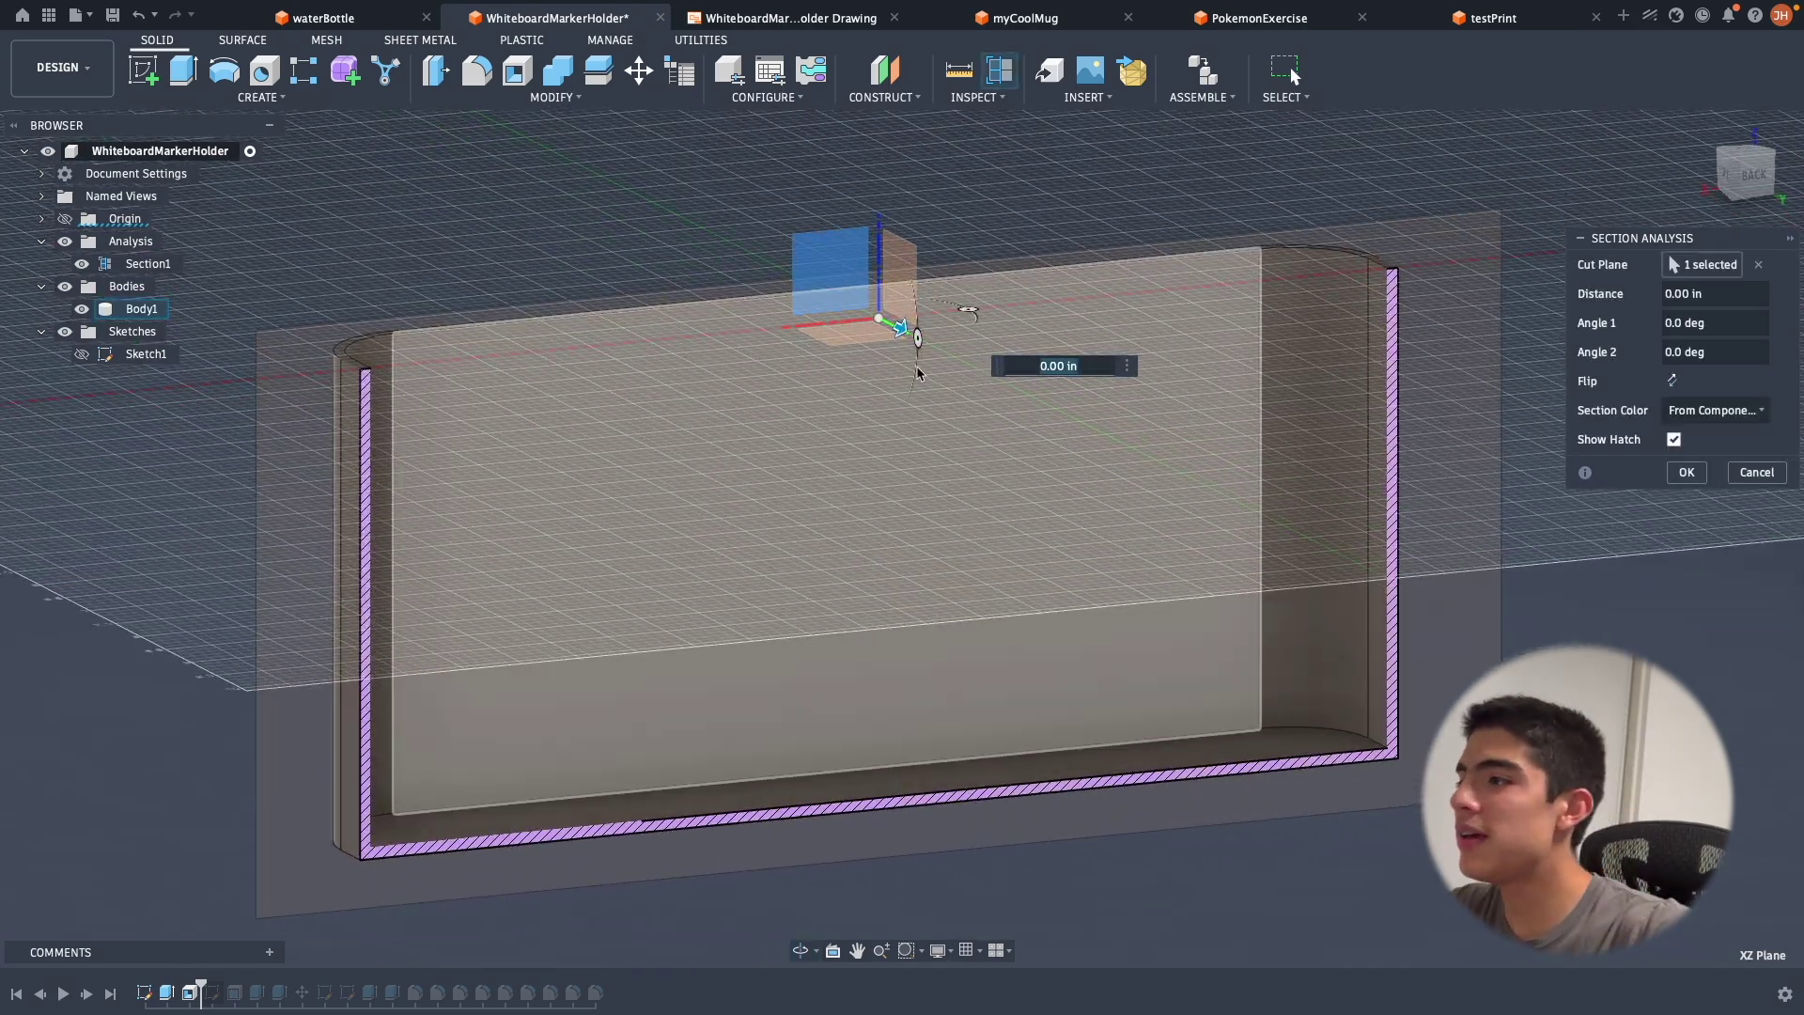
{"action": "left_click_drag", "start_coordinate": [900, 326], "coordinate": [979, 441]}
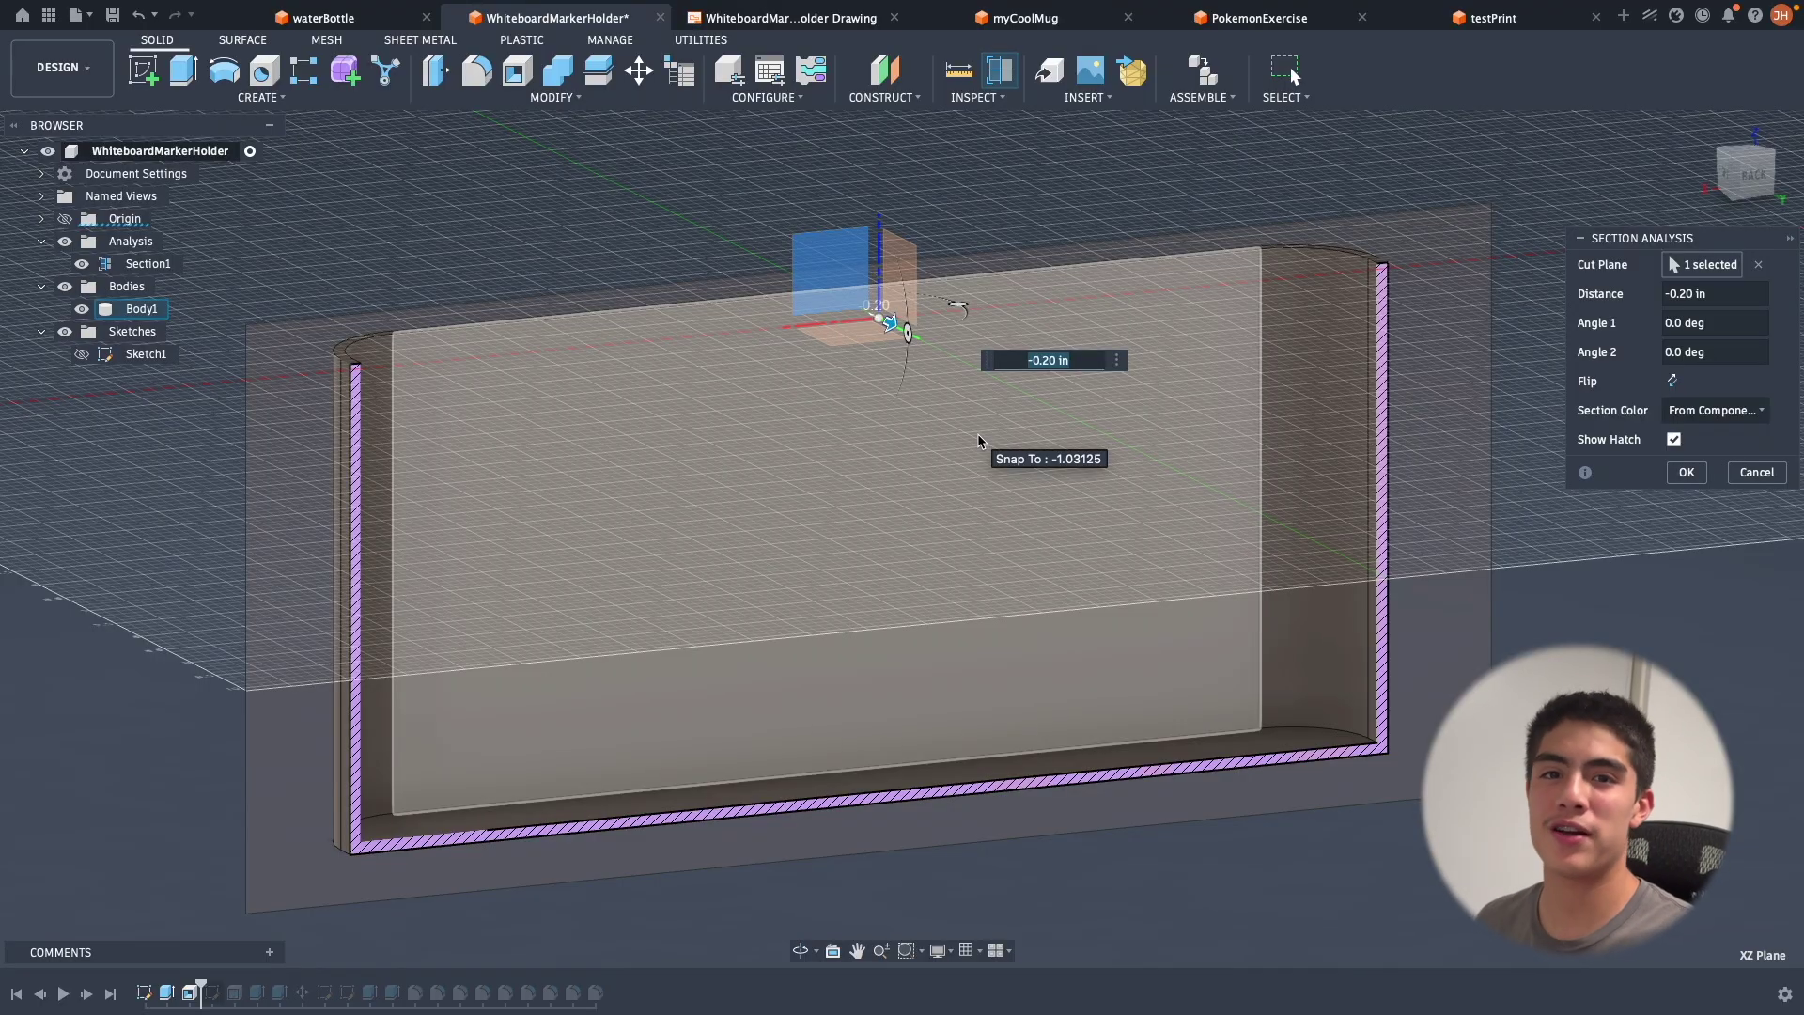
{"action": "key", "text": "Escape"}
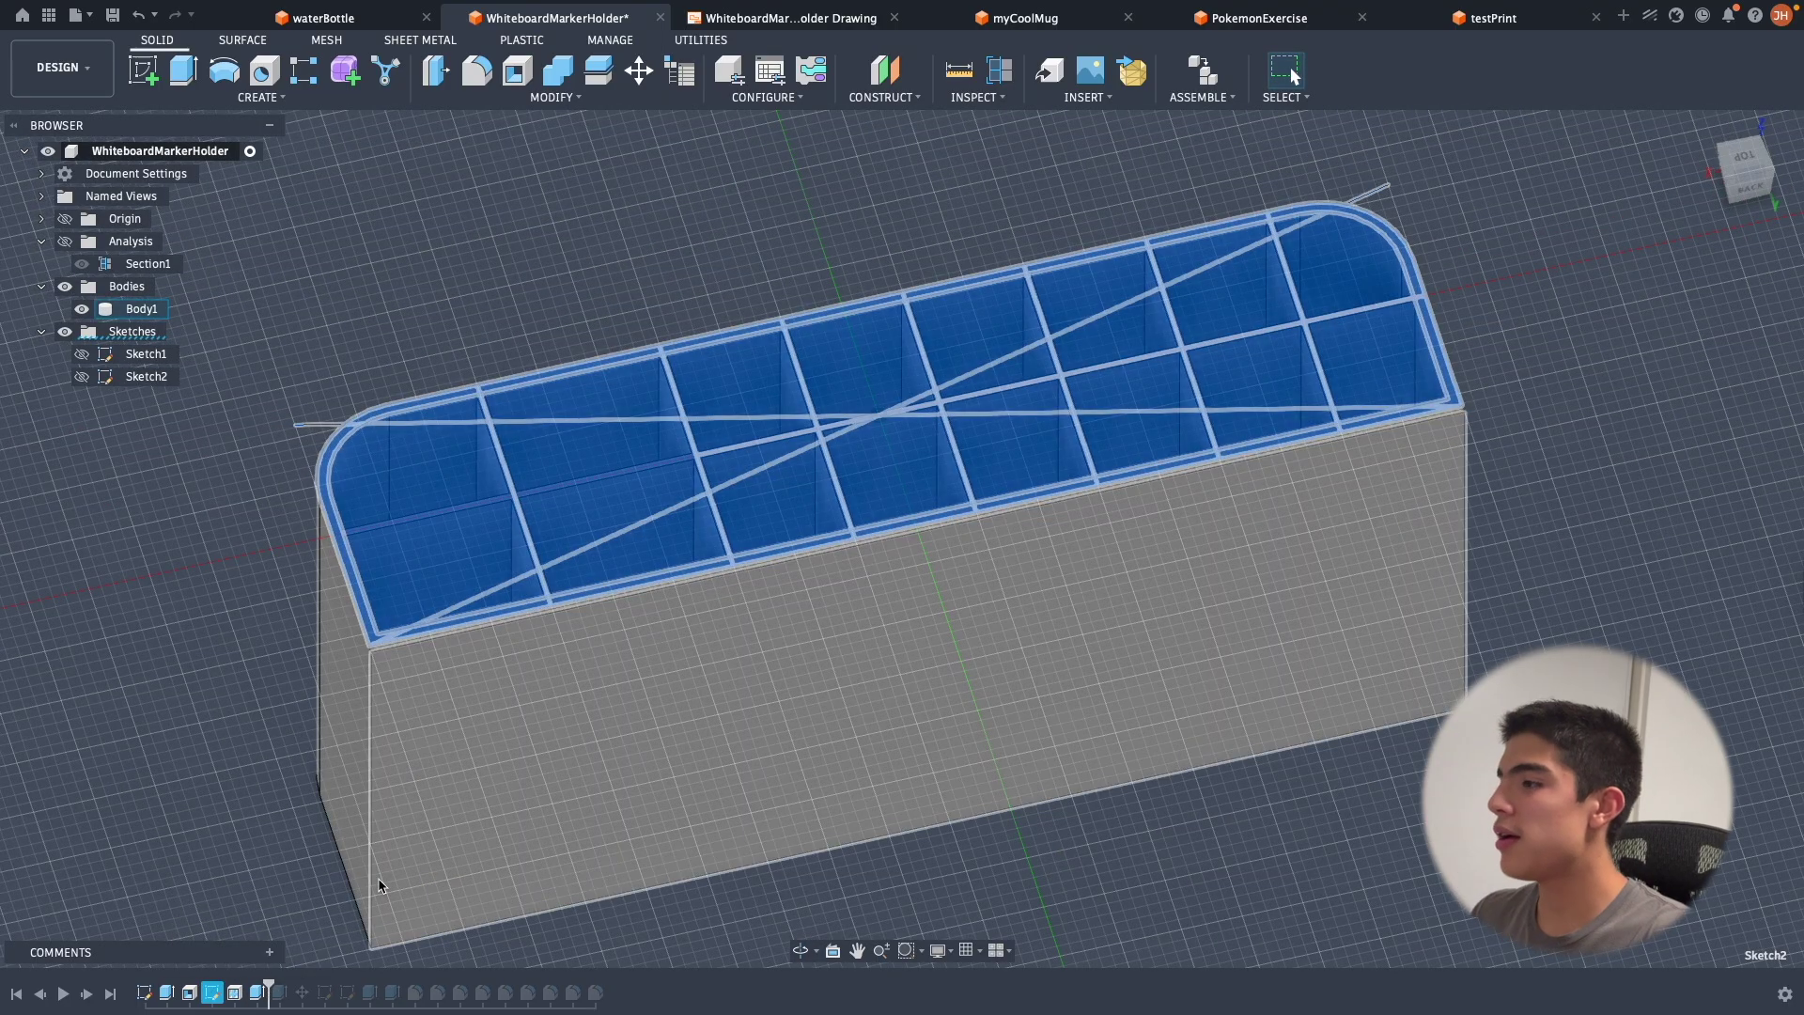
Step: Open the compartment divider sketch on top of the holder, examine its layout, and finish the sketch
{"action": "left_click", "coordinate": [379, 885]}
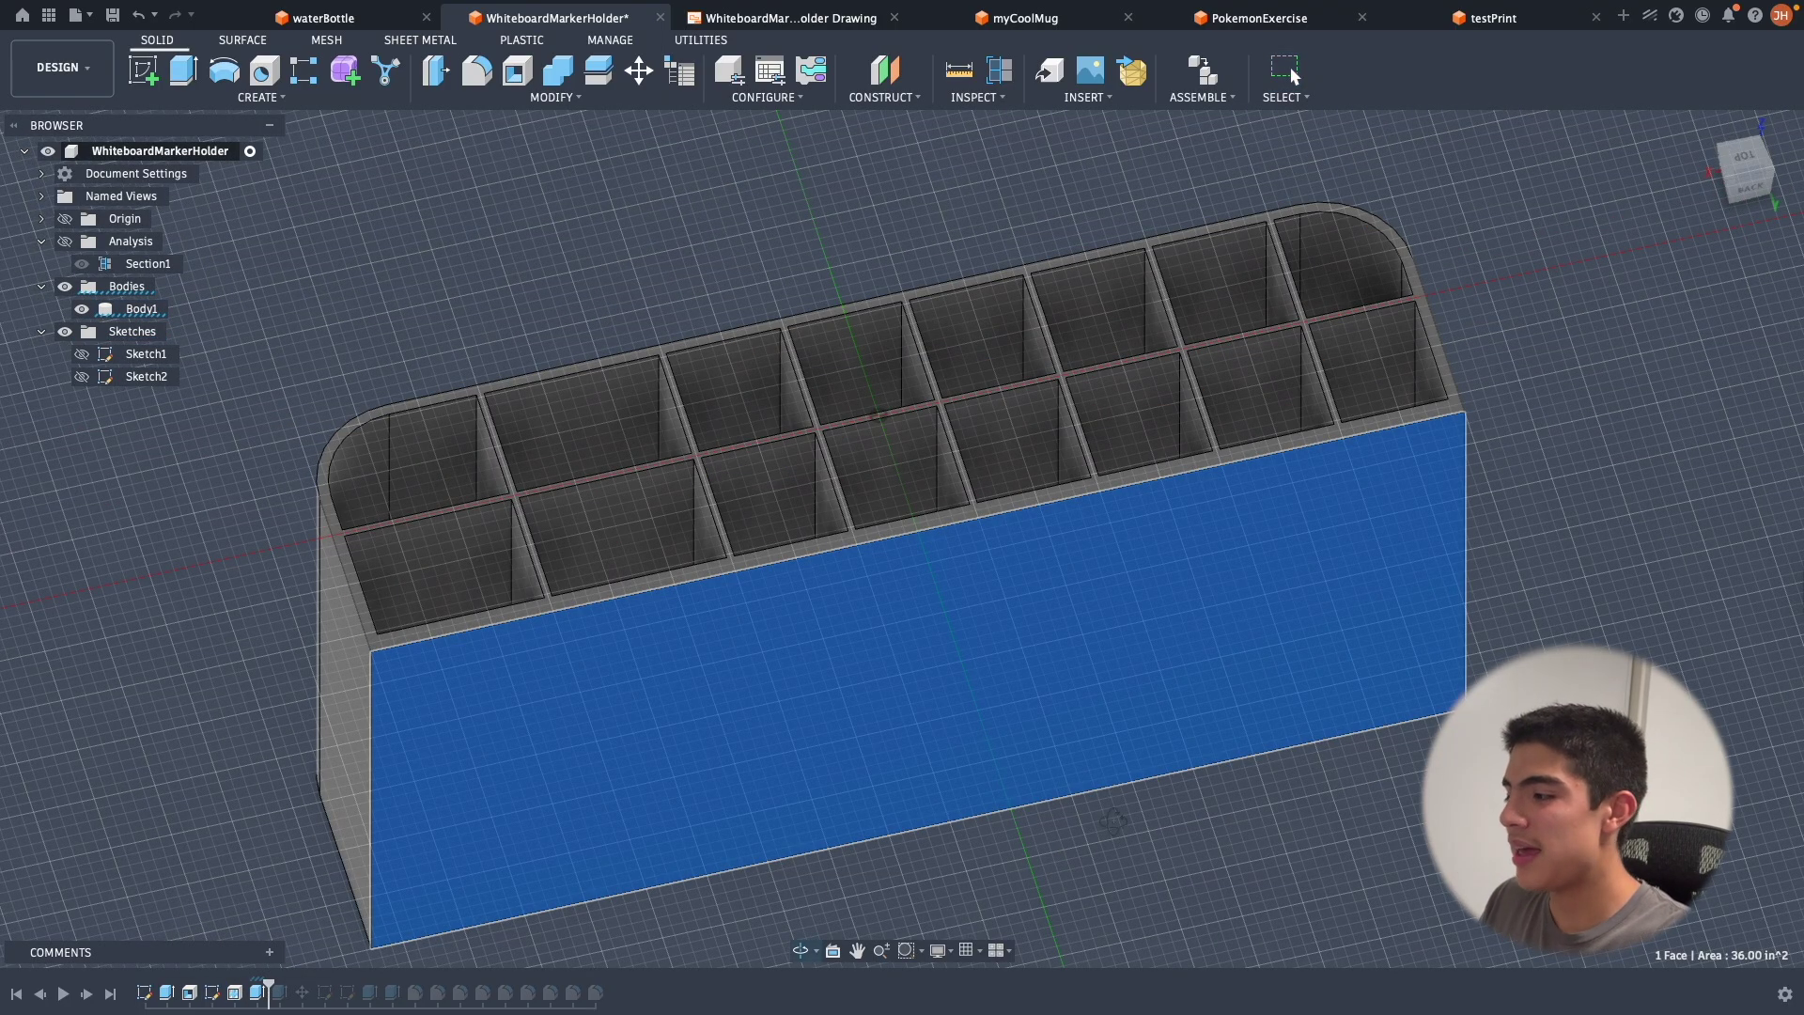
{"action": "middle_click_drag", "start_coordinate": [1113, 820], "coordinate": [1106, 880], "text": "shift"}
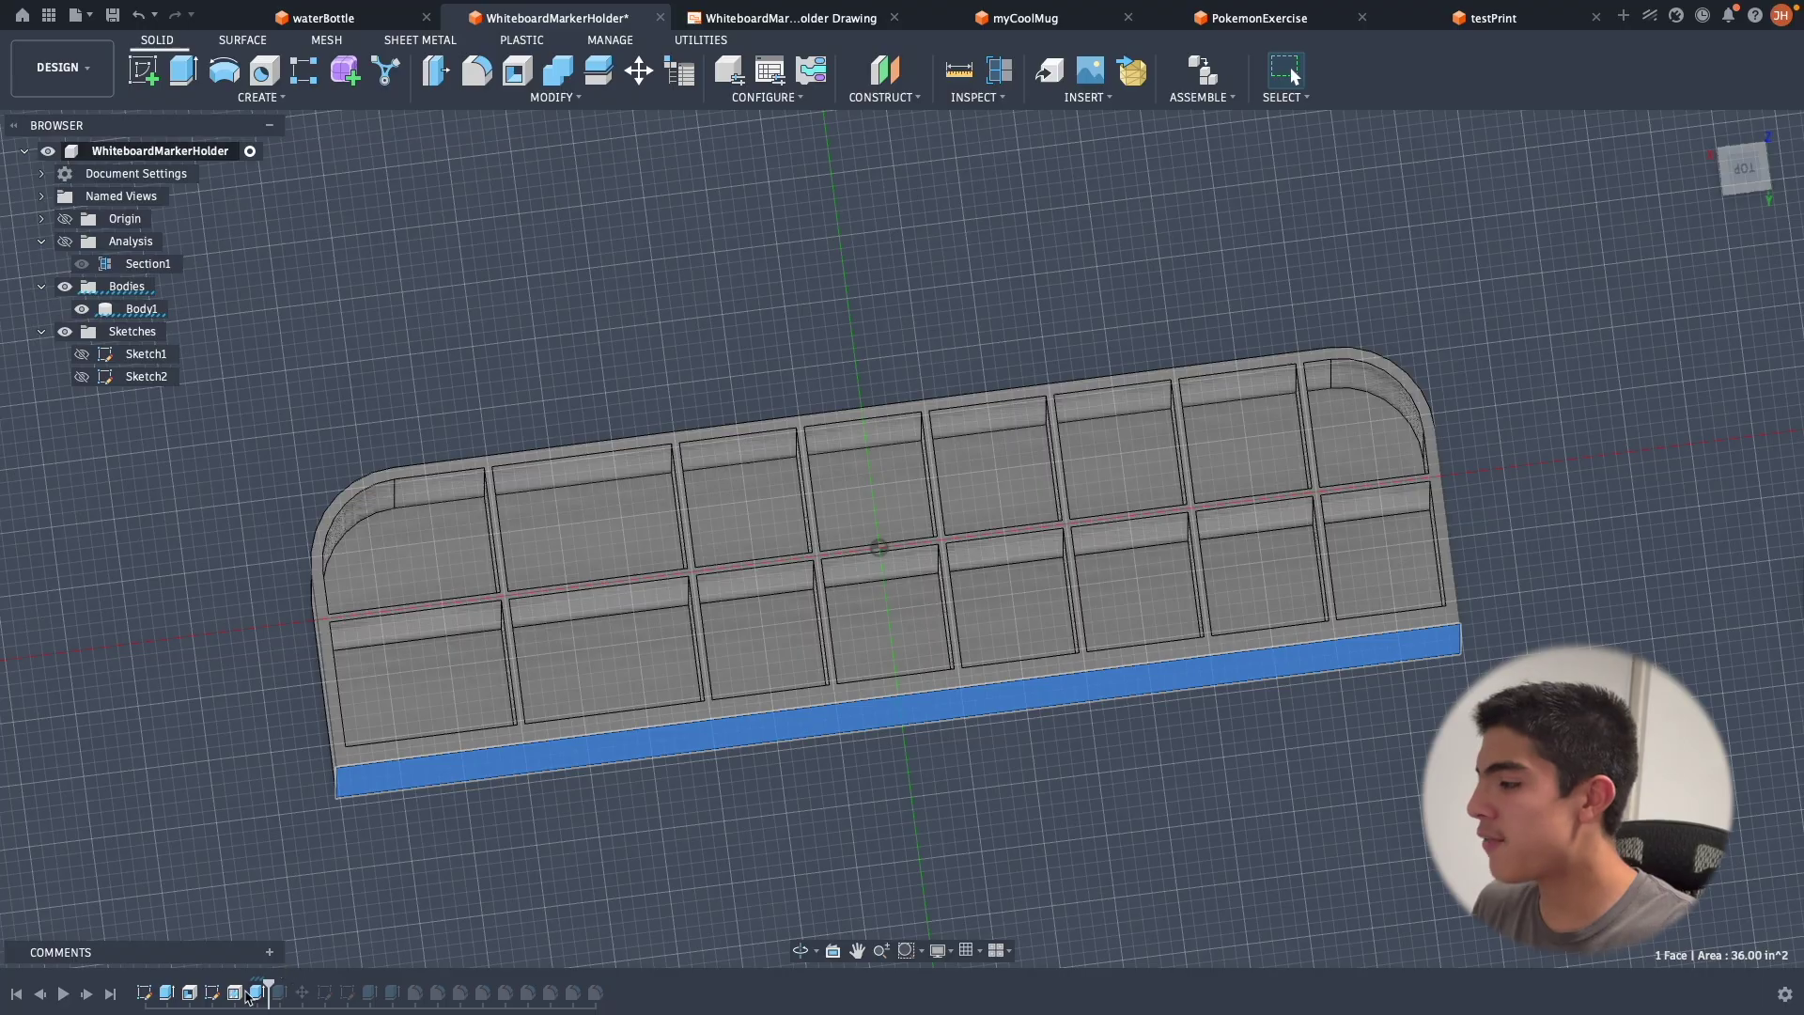
{"action": "double_click", "coordinate": [214, 998]}
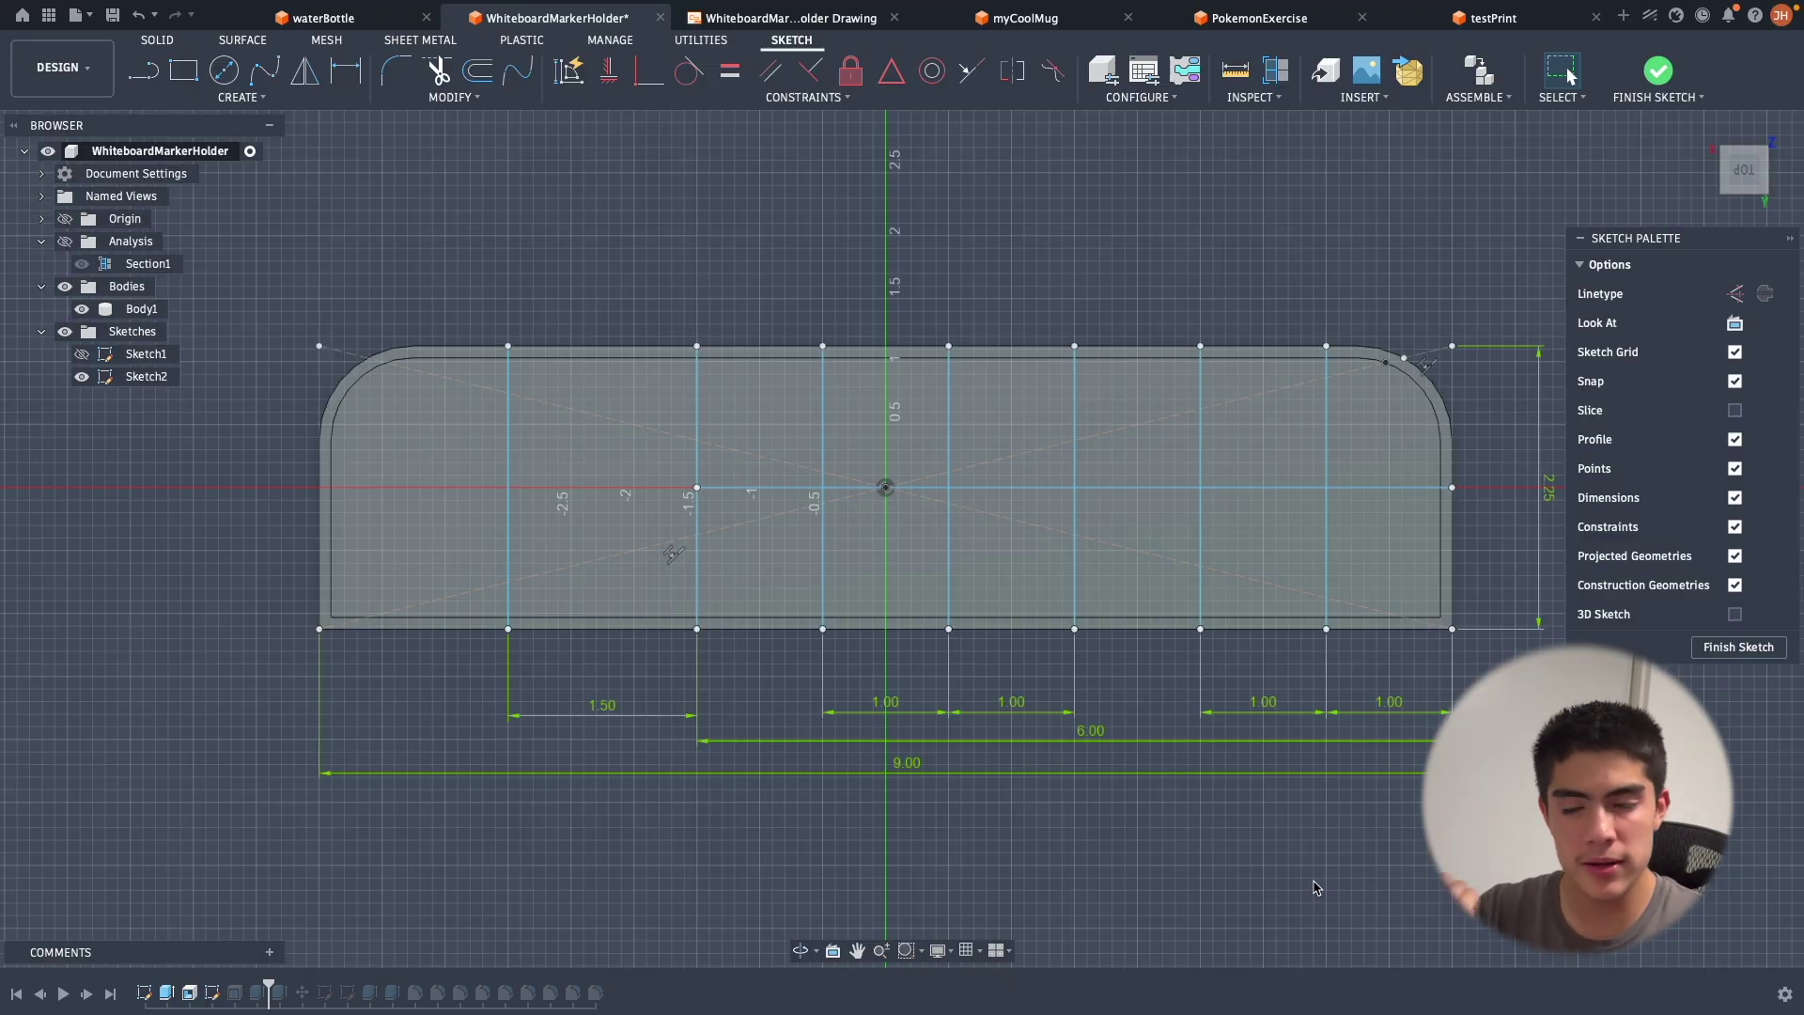
{"action": "left_click", "coordinate": [1719, 655]}
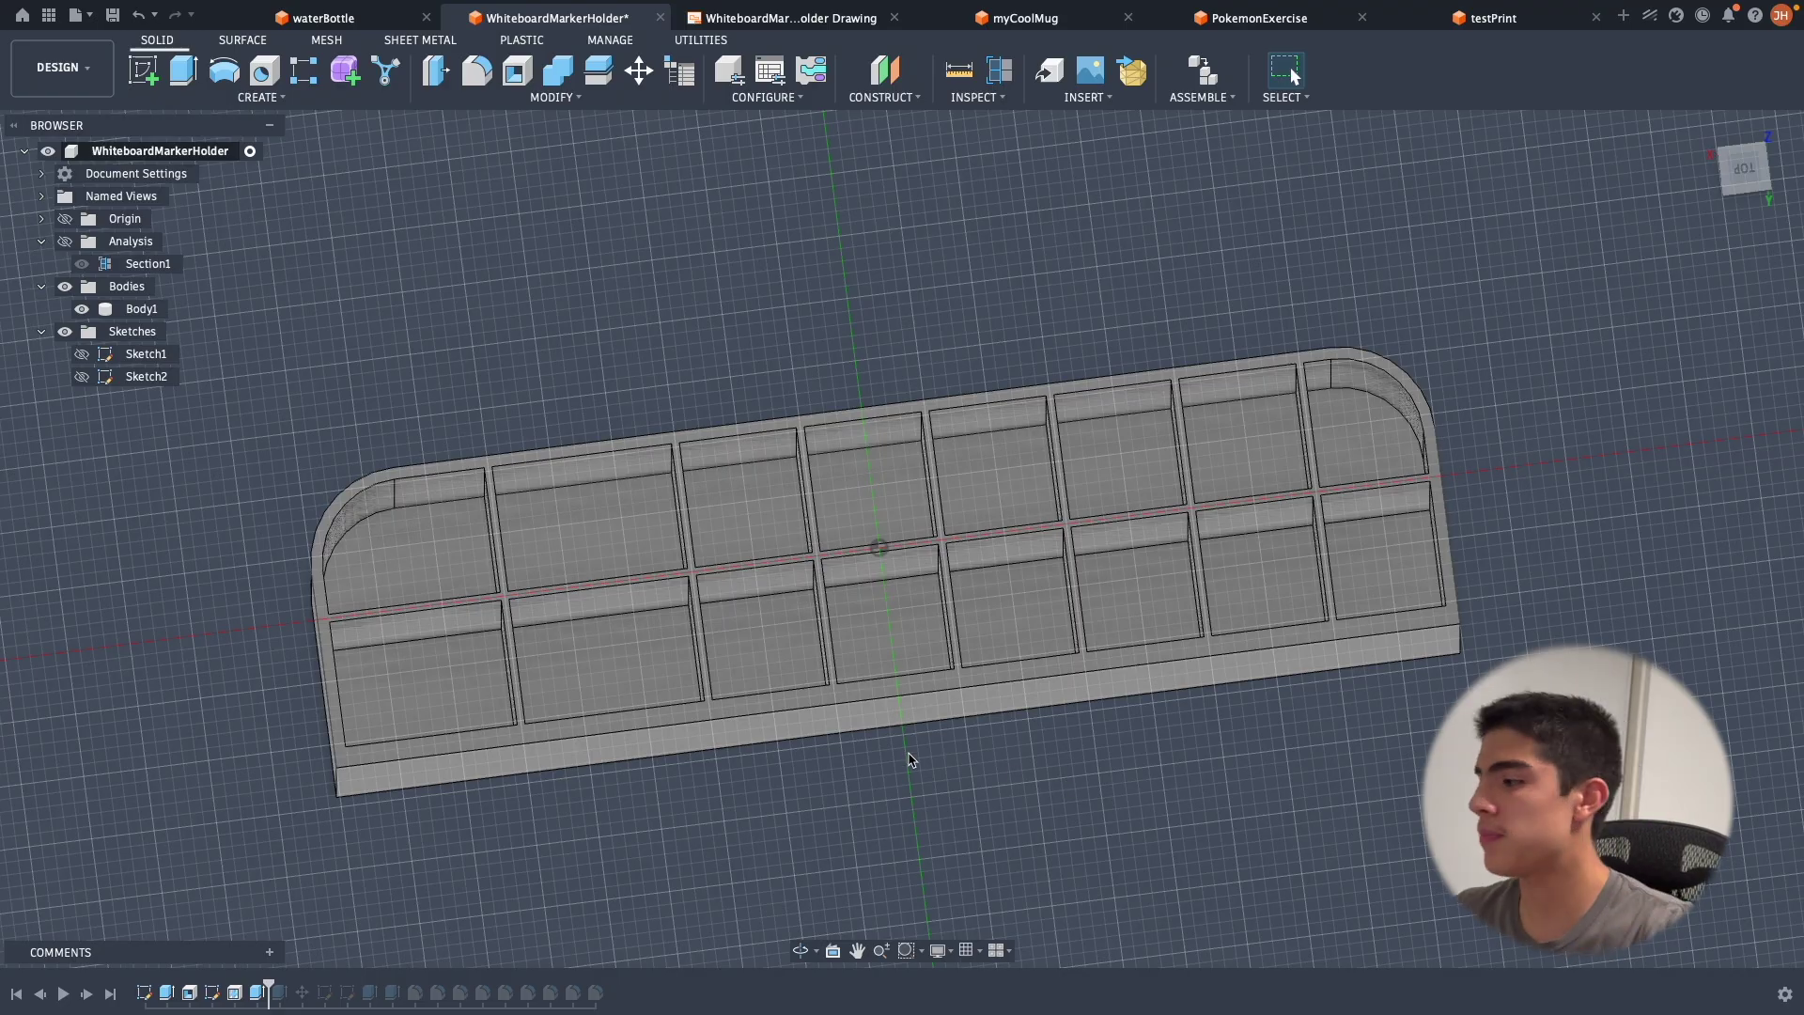
Step: Move the design history between the divider extrusion and the keyhole sketch to compare the two large compartments with and without the middle divider
{"action": "left_click_drag", "start_coordinate": [269, 994], "coordinate": [339, 996]}
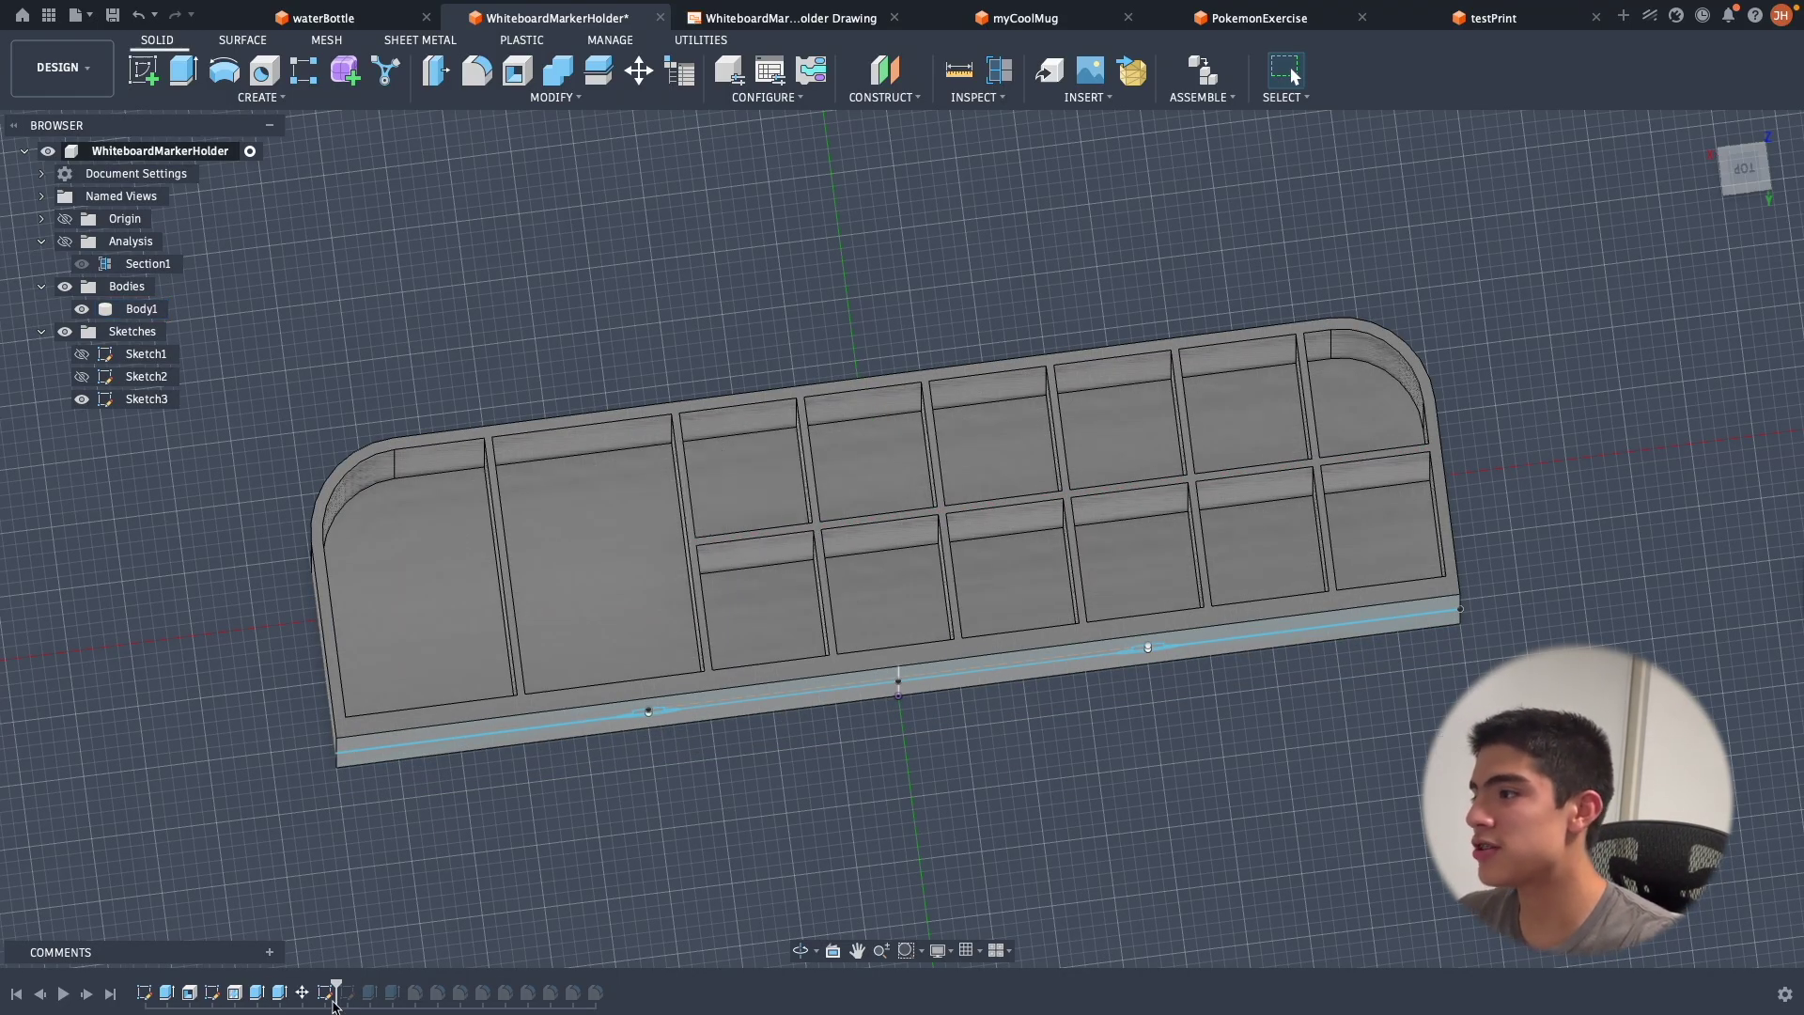
{"action": "left_click_drag", "start_coordinate": [335, 984], "coordinate": [266, 998]}
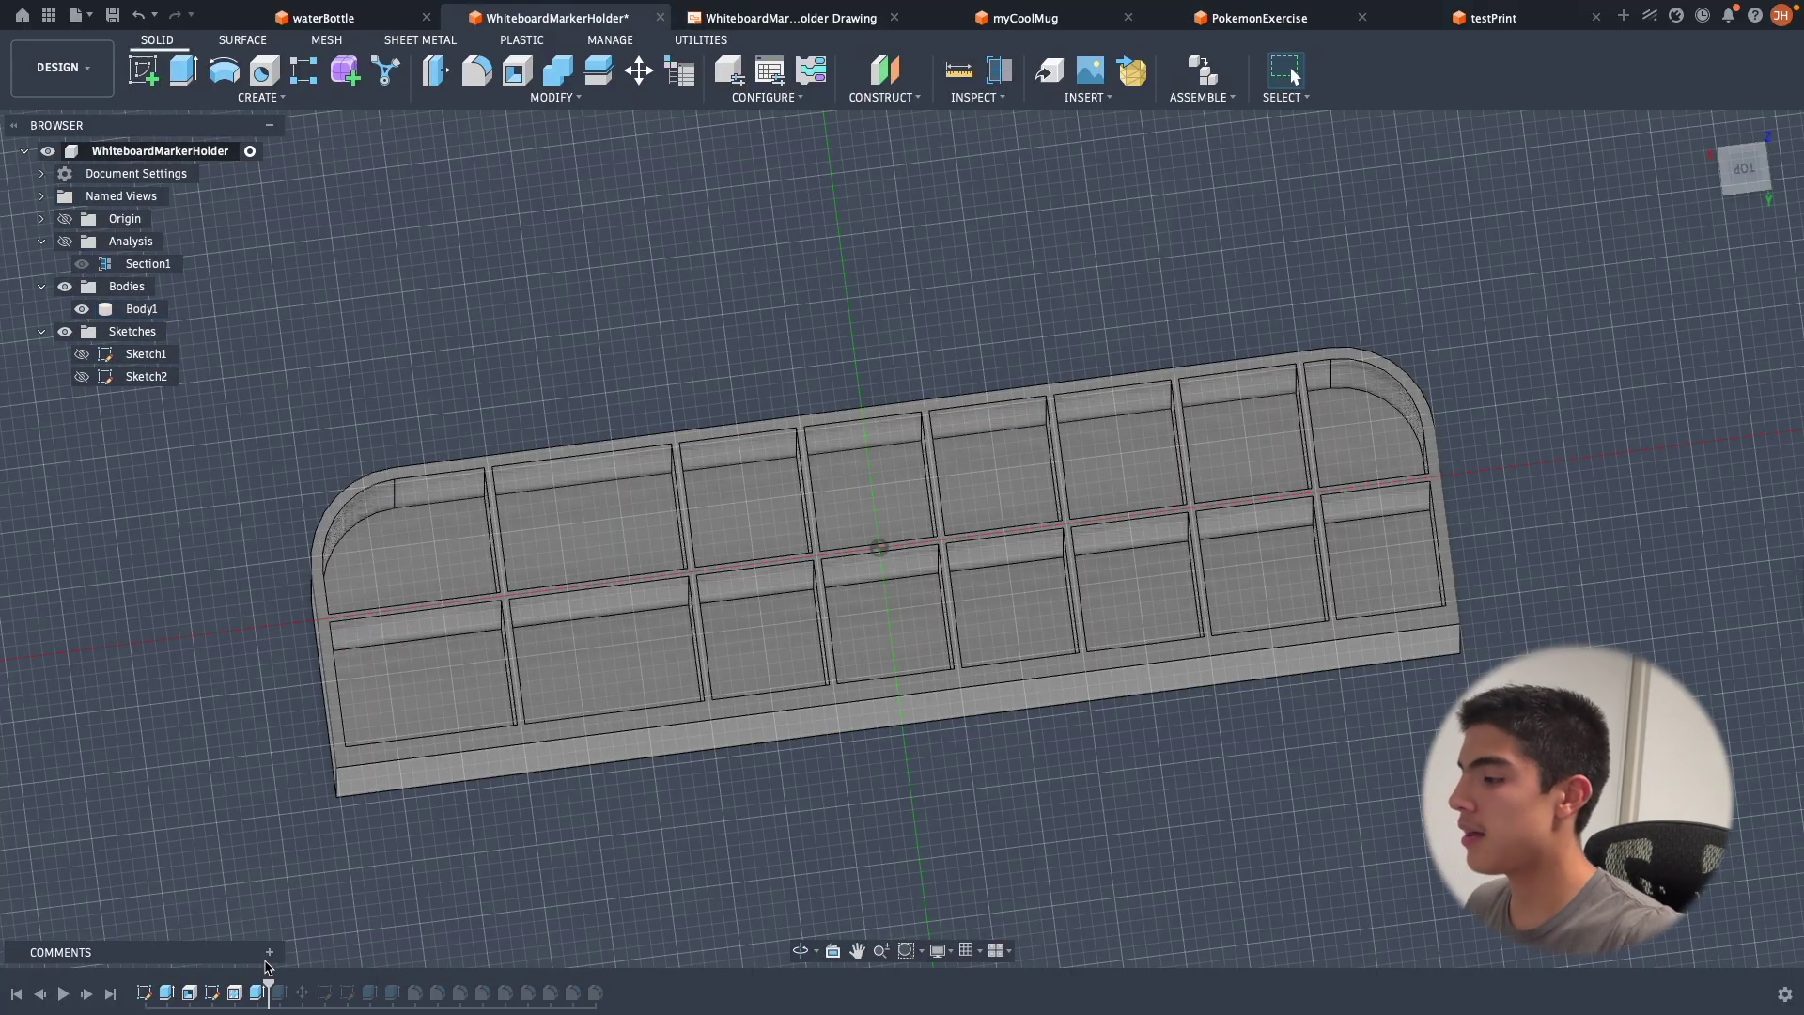
{"action": "left_click", "coordinate": [263, 987]}
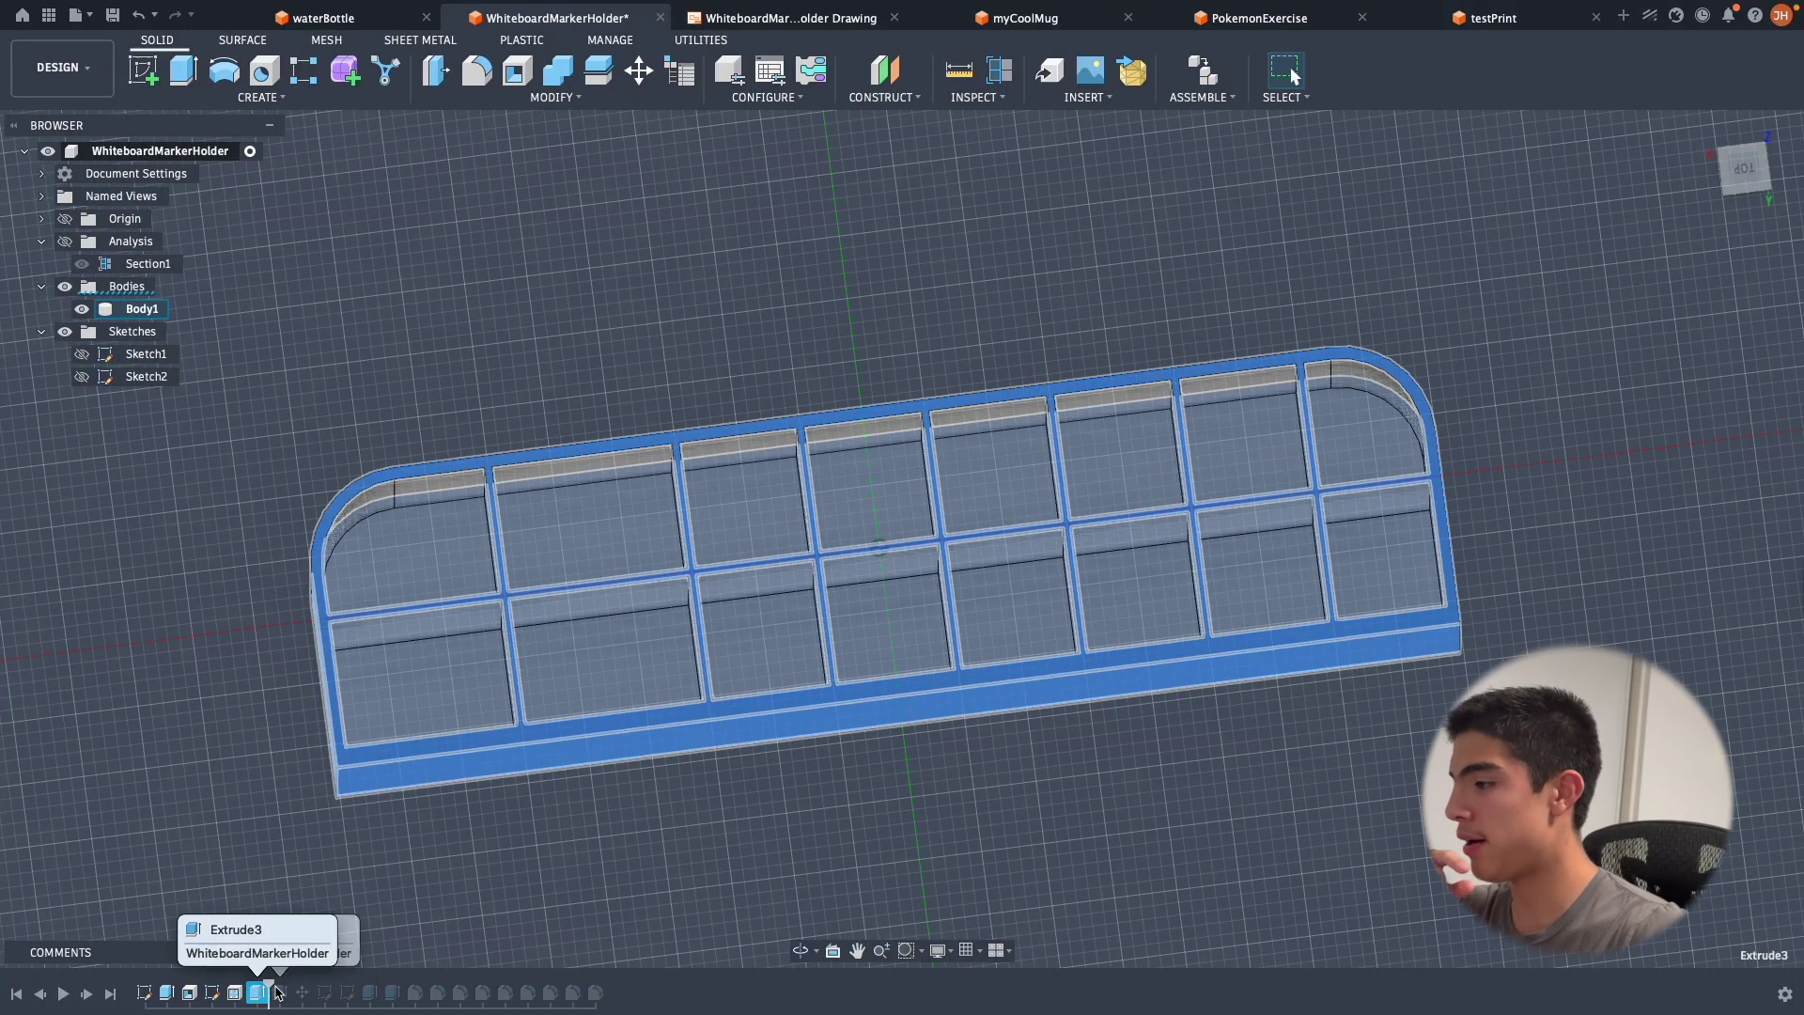
{"action": "left_click_drag", "start_coordinate": [268, 985], "coordinate": [337, 985]}
{"action": "left_click", "coordinate": [405, 926]}
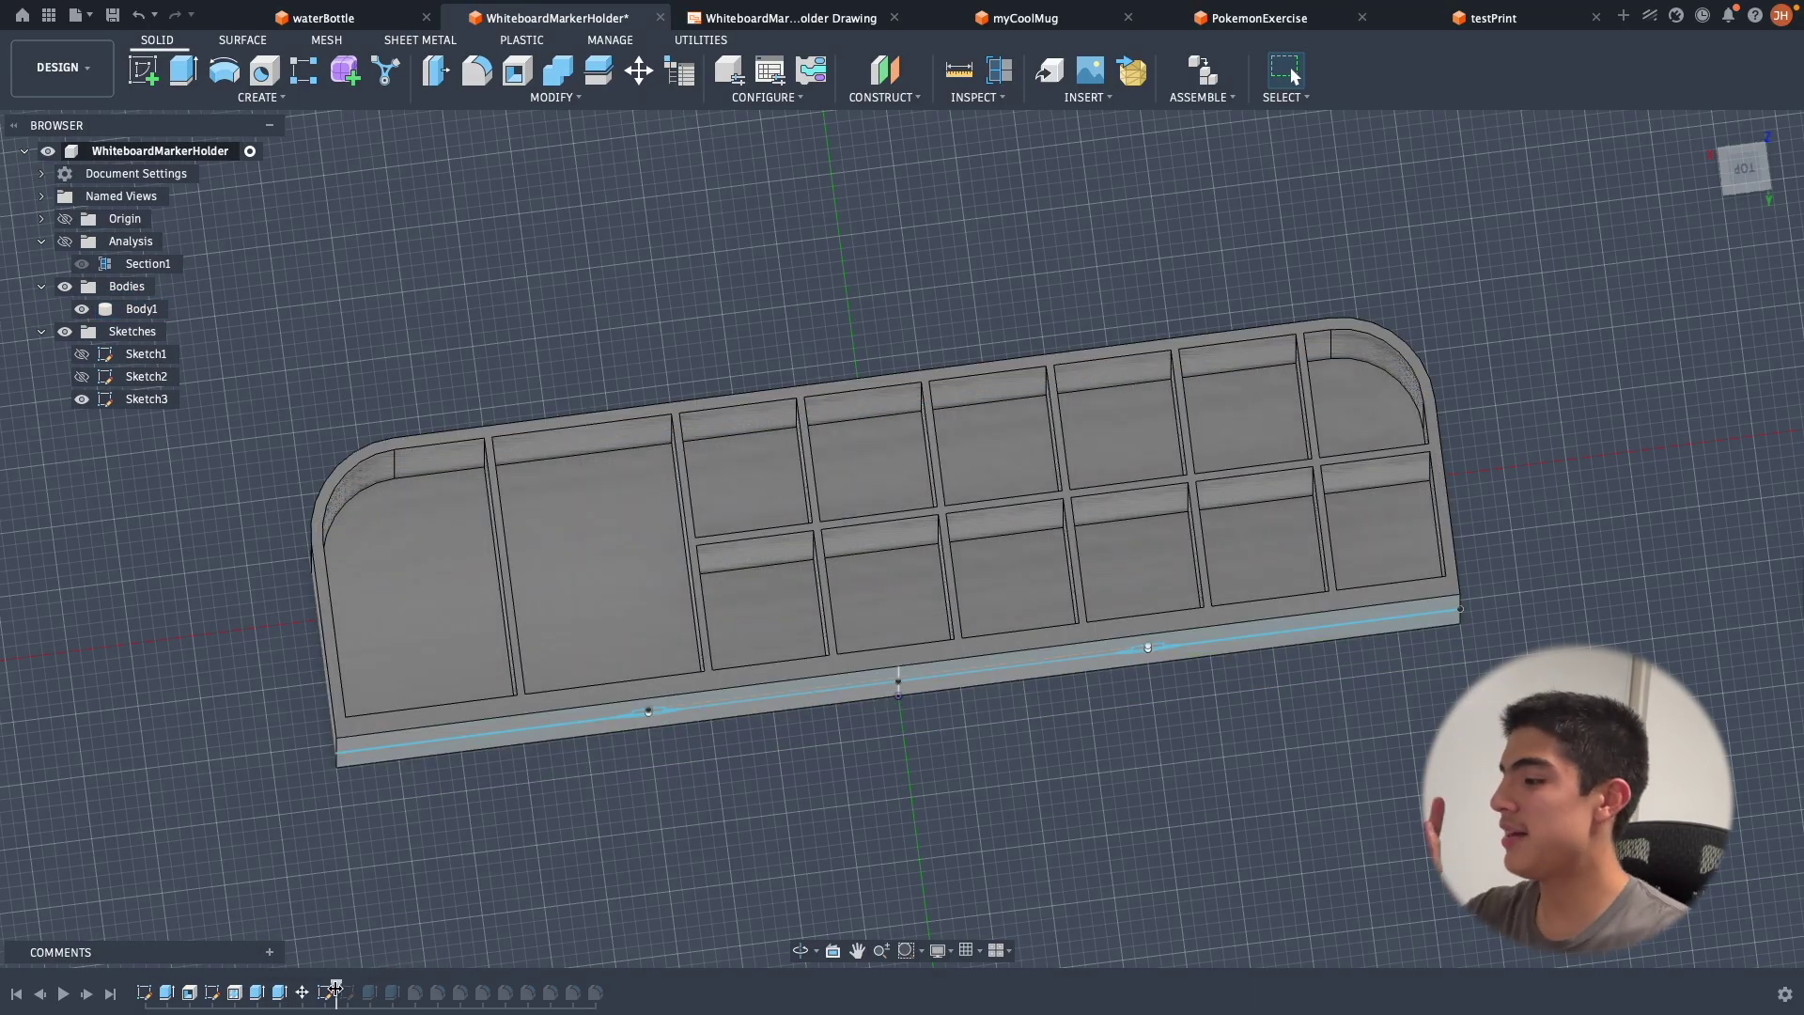
{"action": "left_click_drag", "start_coordinate": [336, 987], "coordinate": [379, 984]}
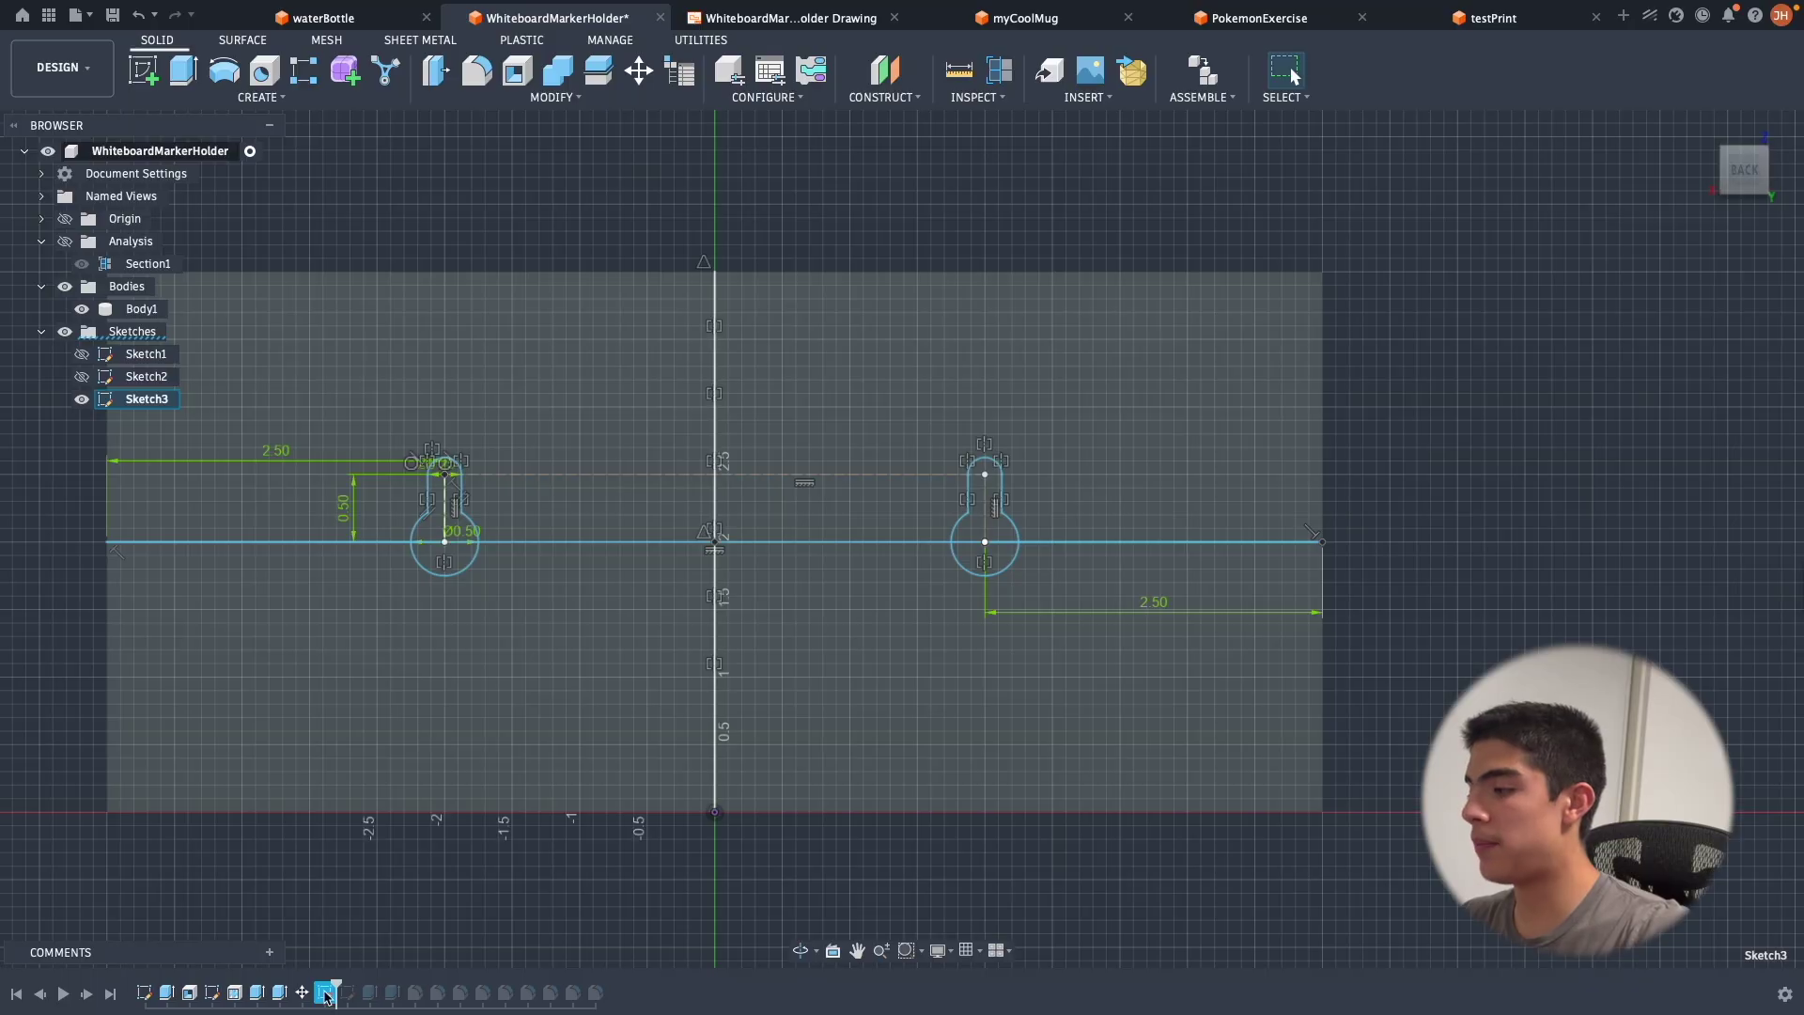
Step: Open the mounting keyhole sketch on the holder's back face and examine the two keyholes and their dimensions
{"action": "double_click", "coordinate": [325, 993]}
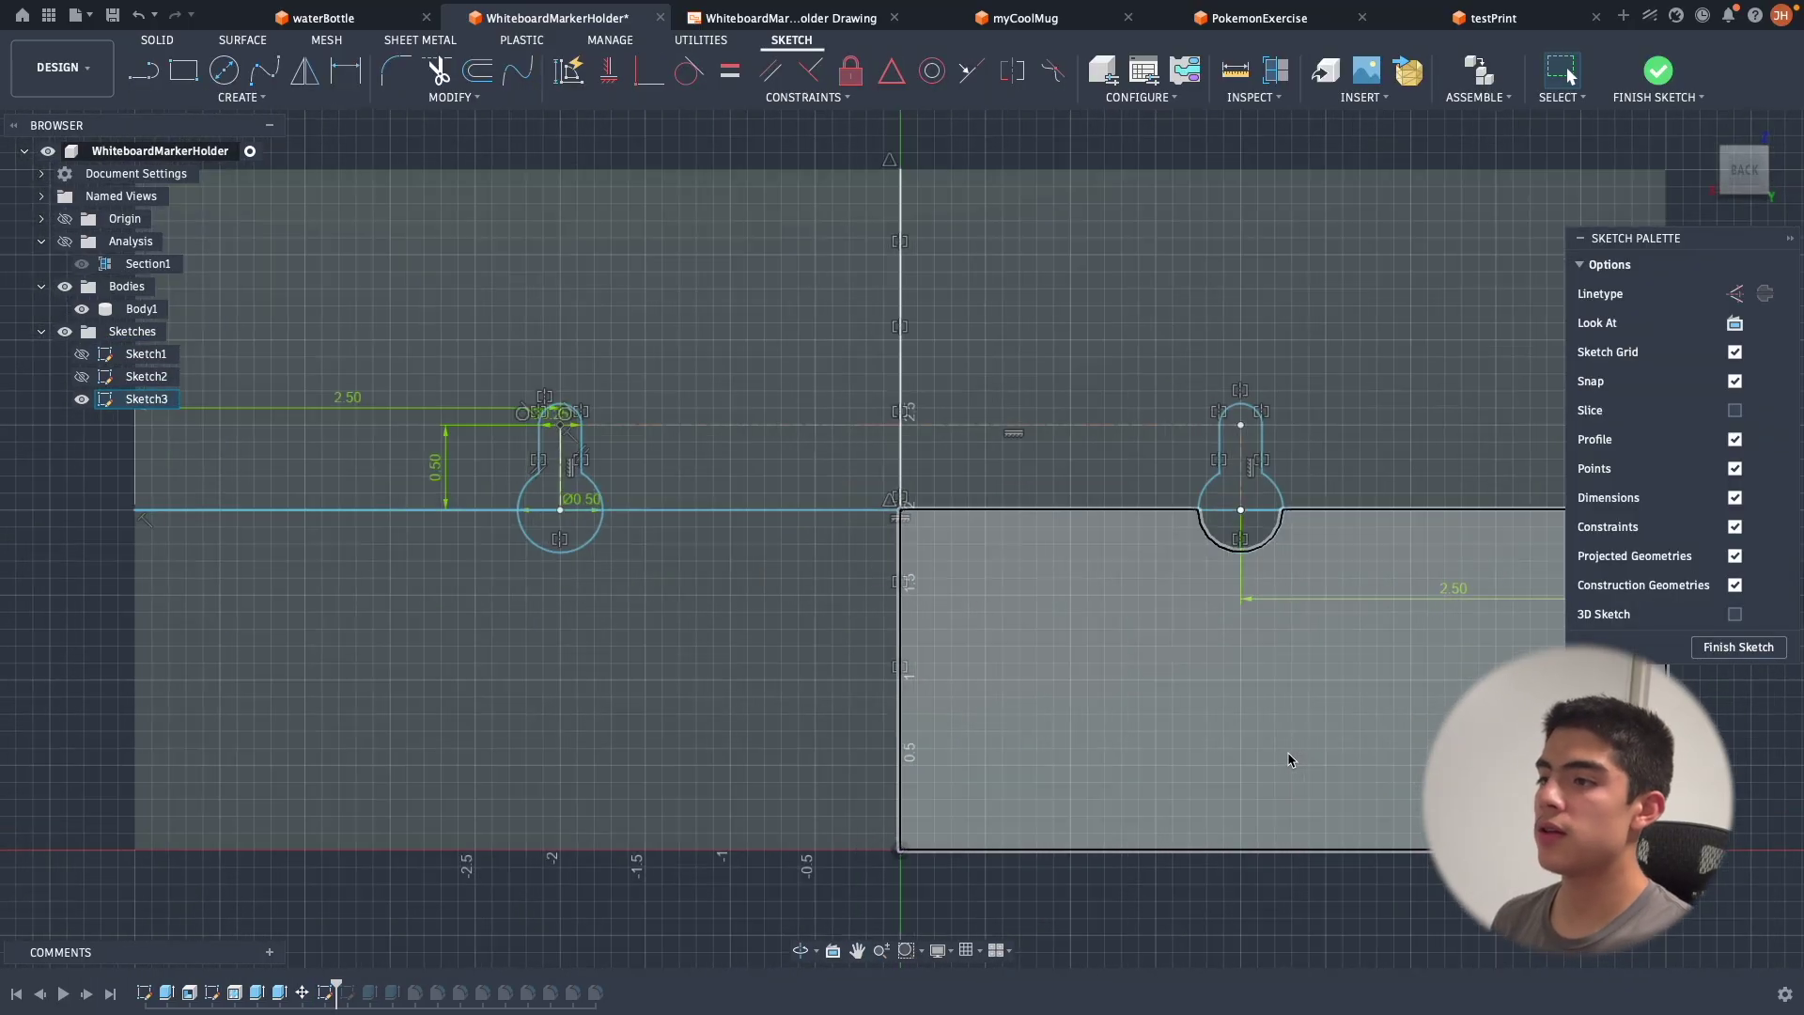
{"action": "scroll", "coordinate": [1290, 759], "scroll_direction": "up", "scroll_amount": 1}
{"action": "middle_click_drag", "start_coordinate": [1159, 555], "coordinate": [1234, 622]}
{"action": "scroll", "coordinate": [1266, 481], "scroll_direction": "up", "scroll_amount": 2}
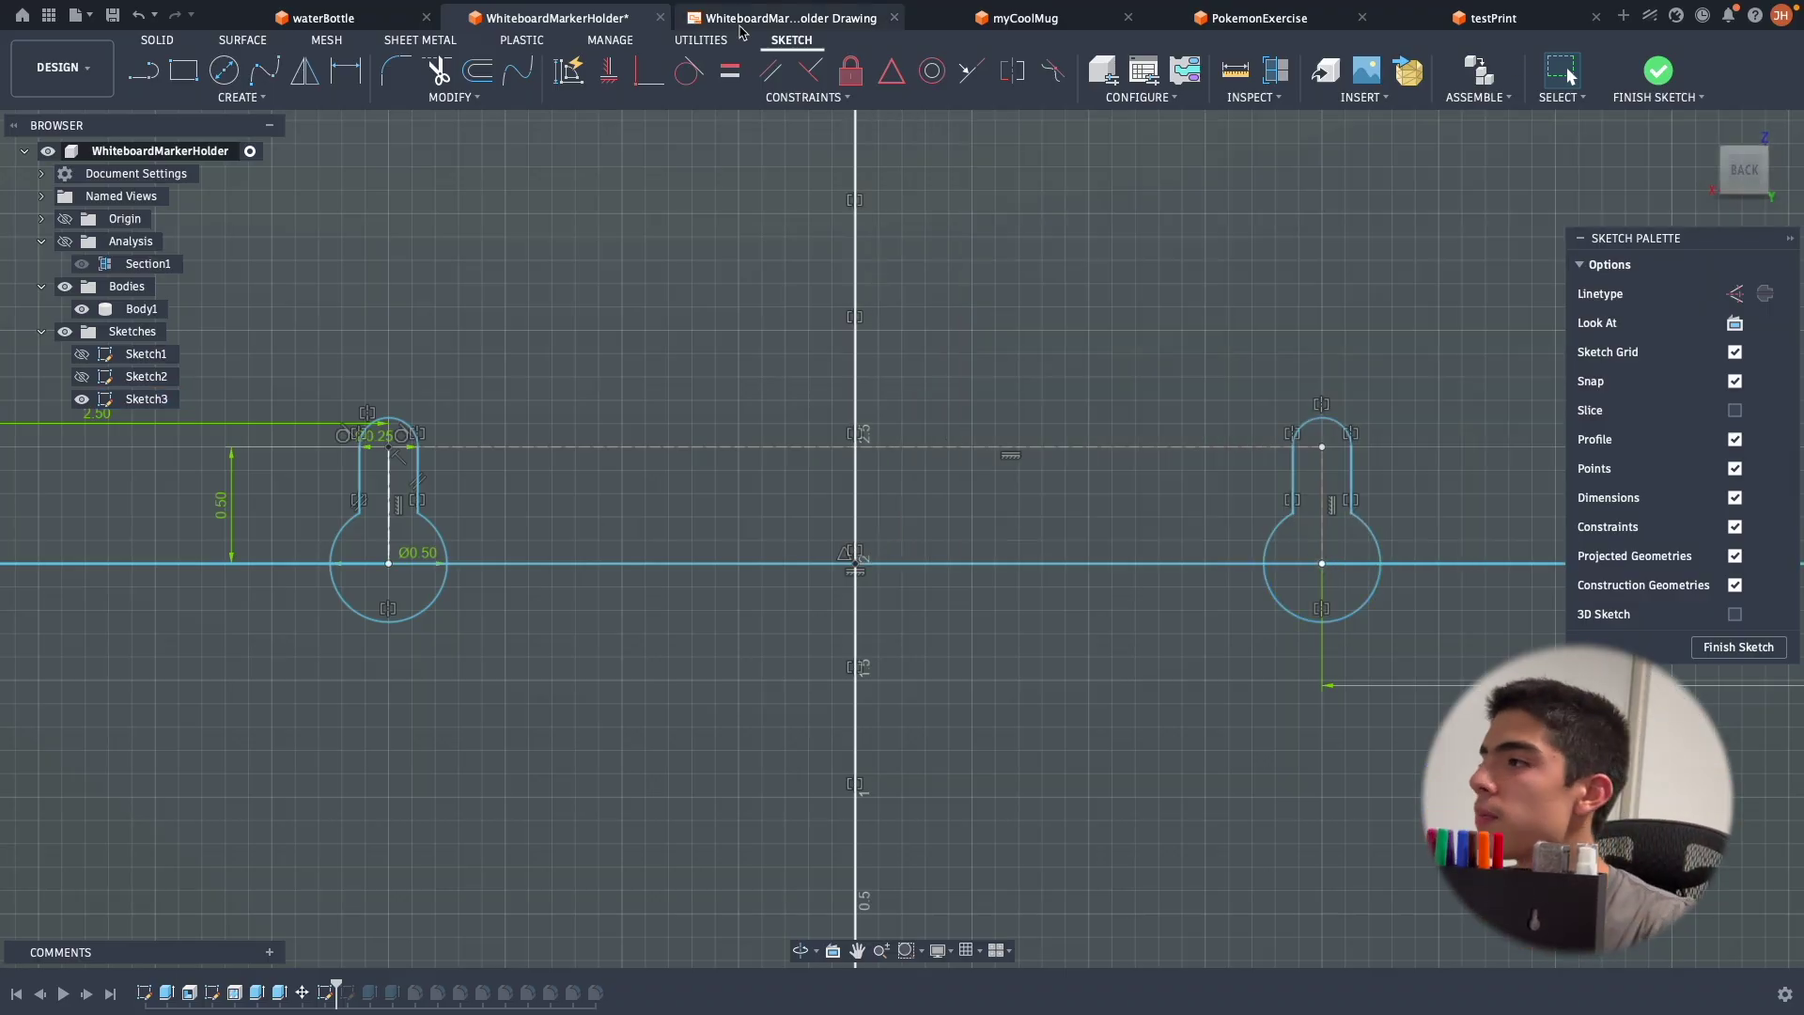
Step: Look up the available sketch slot types, dismiss them without drawing, and finish the keyhole sketch
{"action": "left_click", "coordinate": [250, 97]}
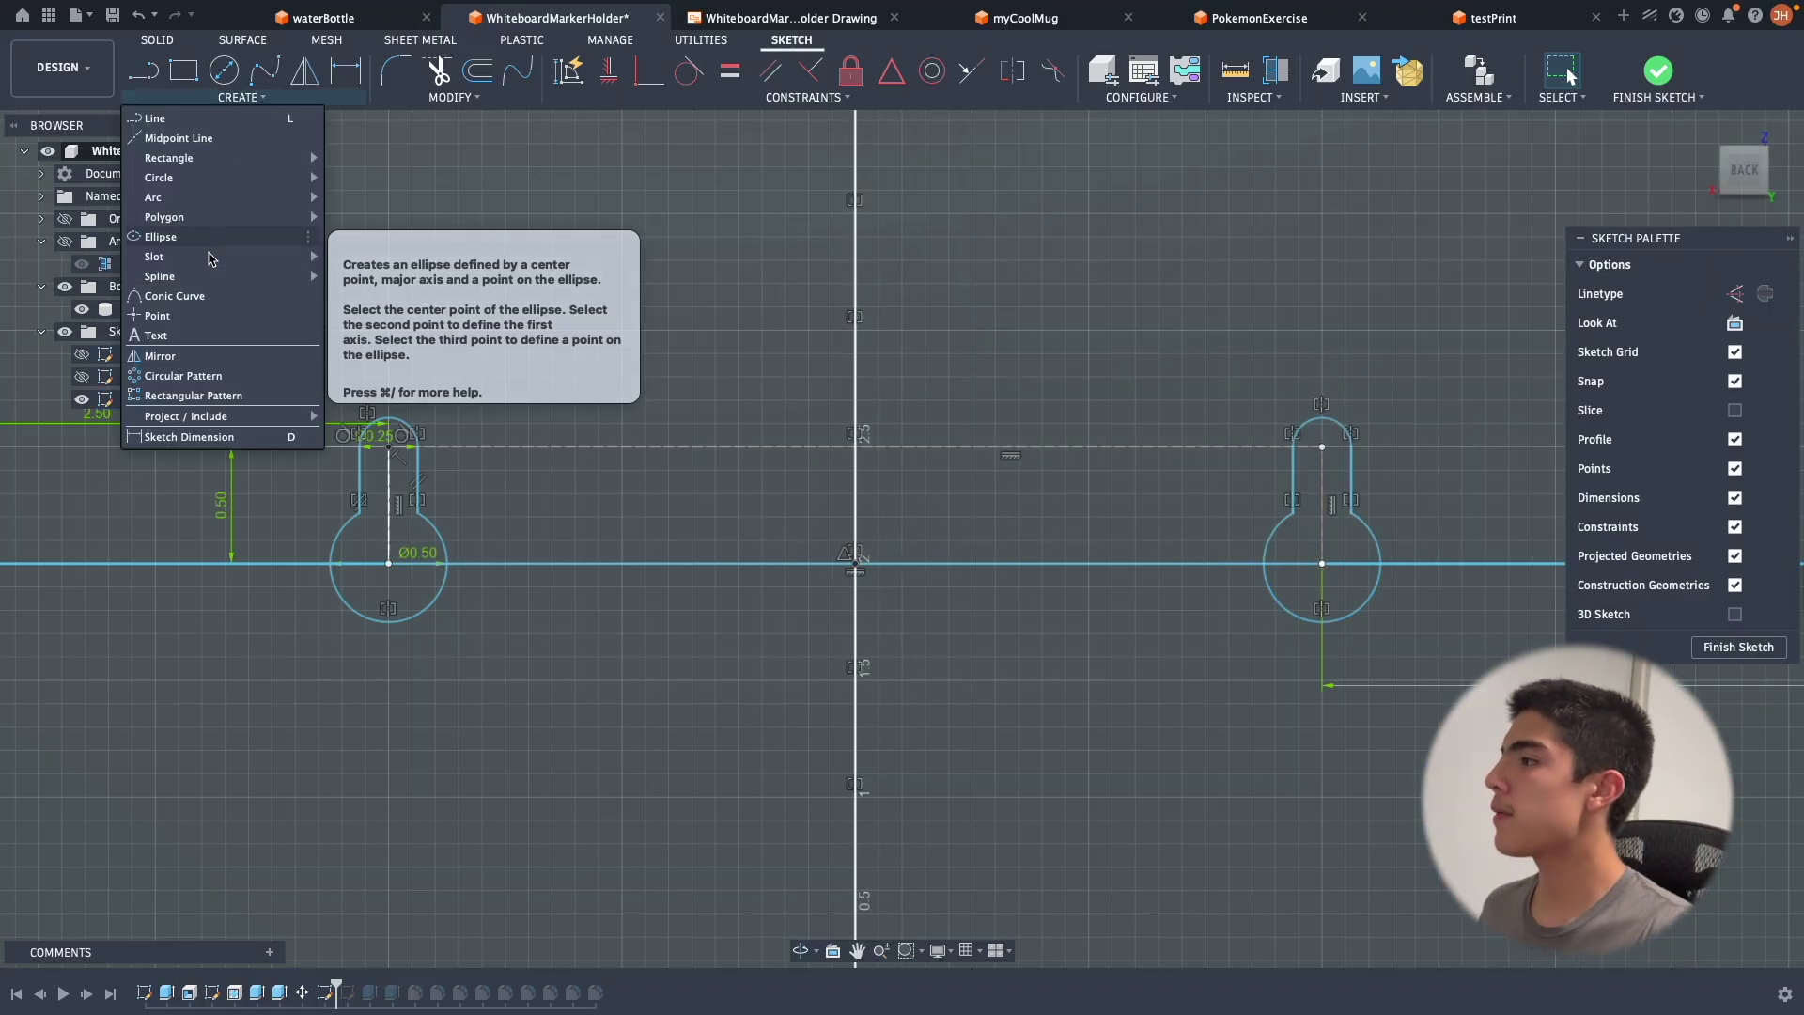
{"action": "mouse_move", "coordinate": [207, 259]}
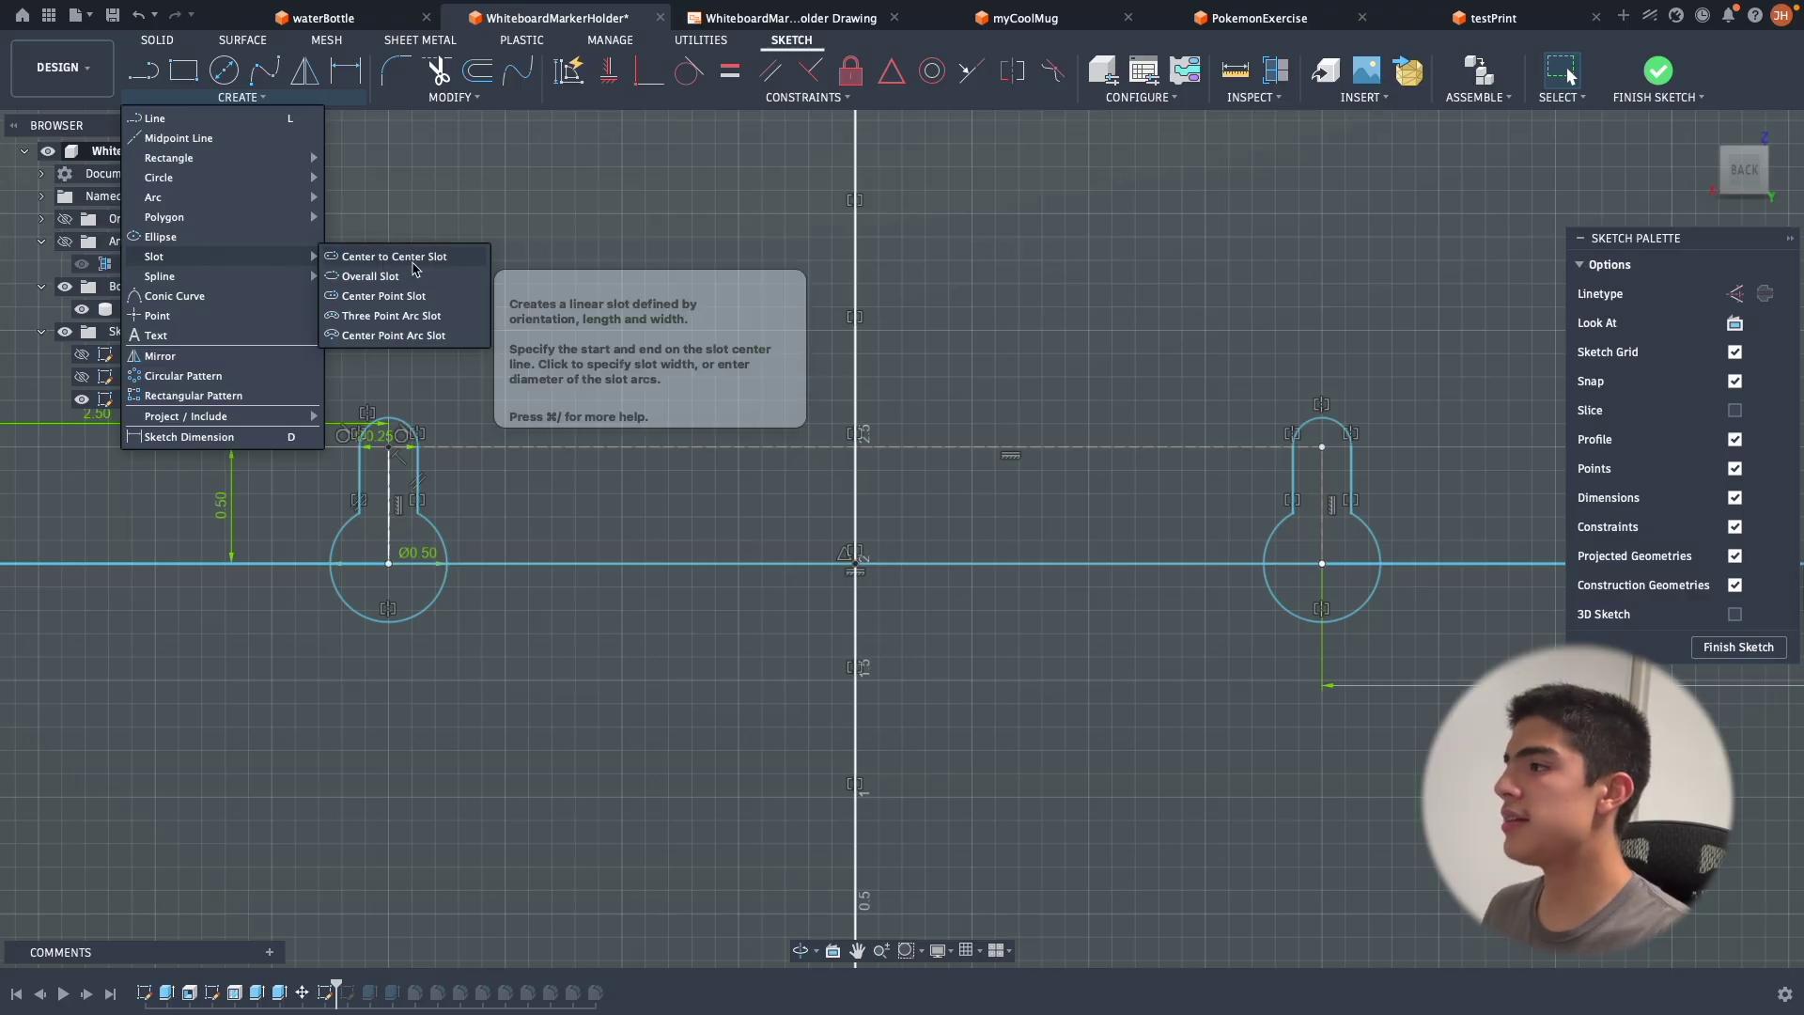
{"action": "left_click", "coordinate": [1156, 594]}
{"action": "key", "text": "Escape"}
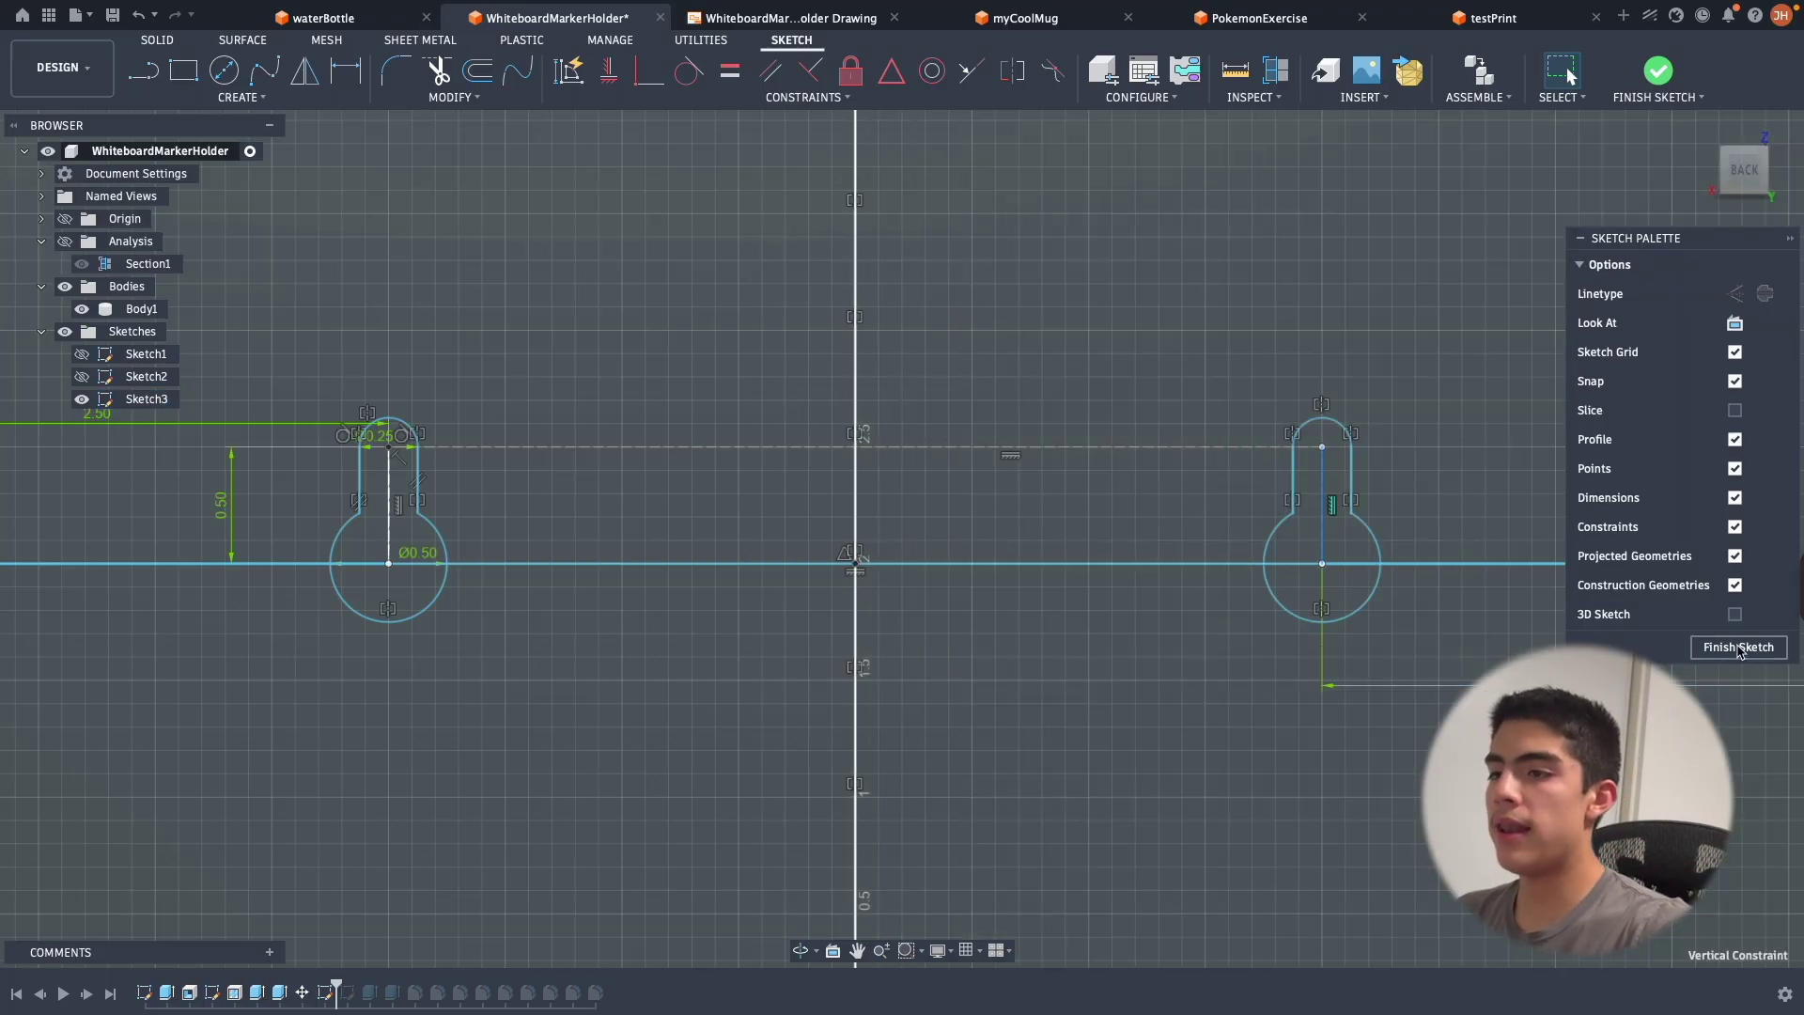
{"action": "scroll", "coordinate": [1355, 753], "scroll_direction": "down", "scroll_amount": 3}
{"action": "scroll", "coordinate": [1354, 754], "scroll_direction": "up", "scroll_amount": 2}
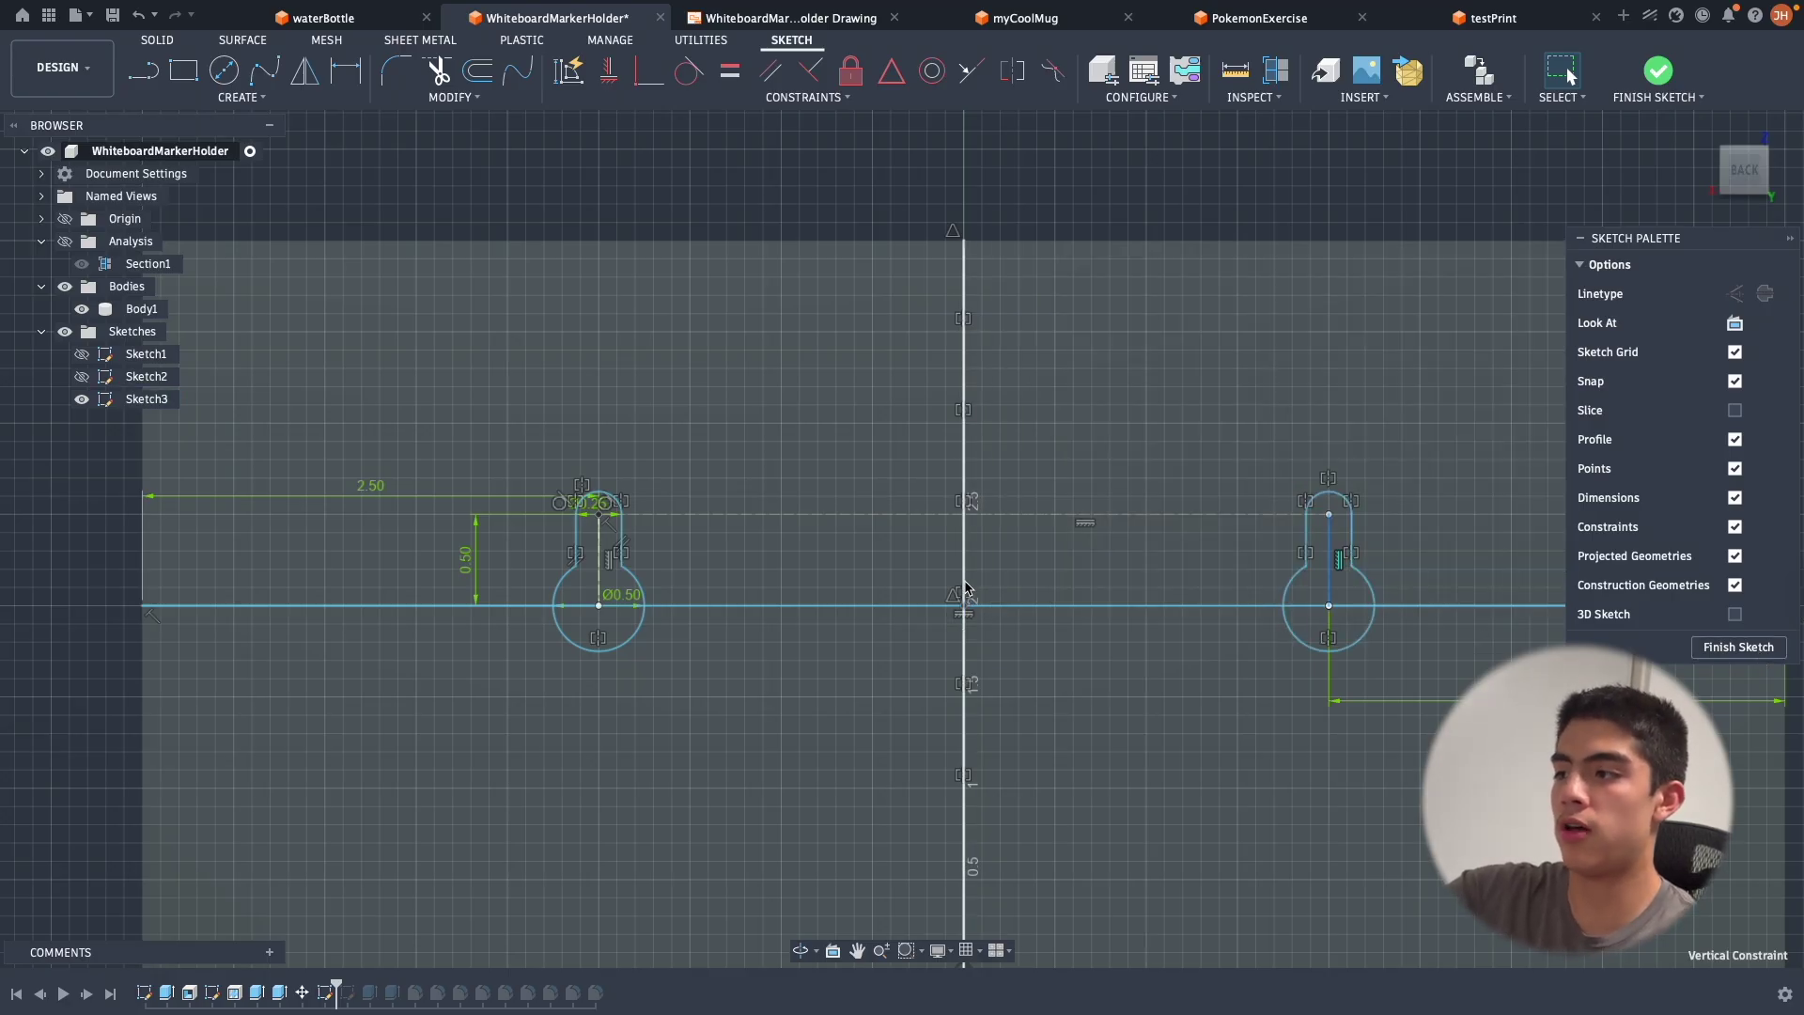
{"action": "left_click", "coordinate": [1738, 646]}
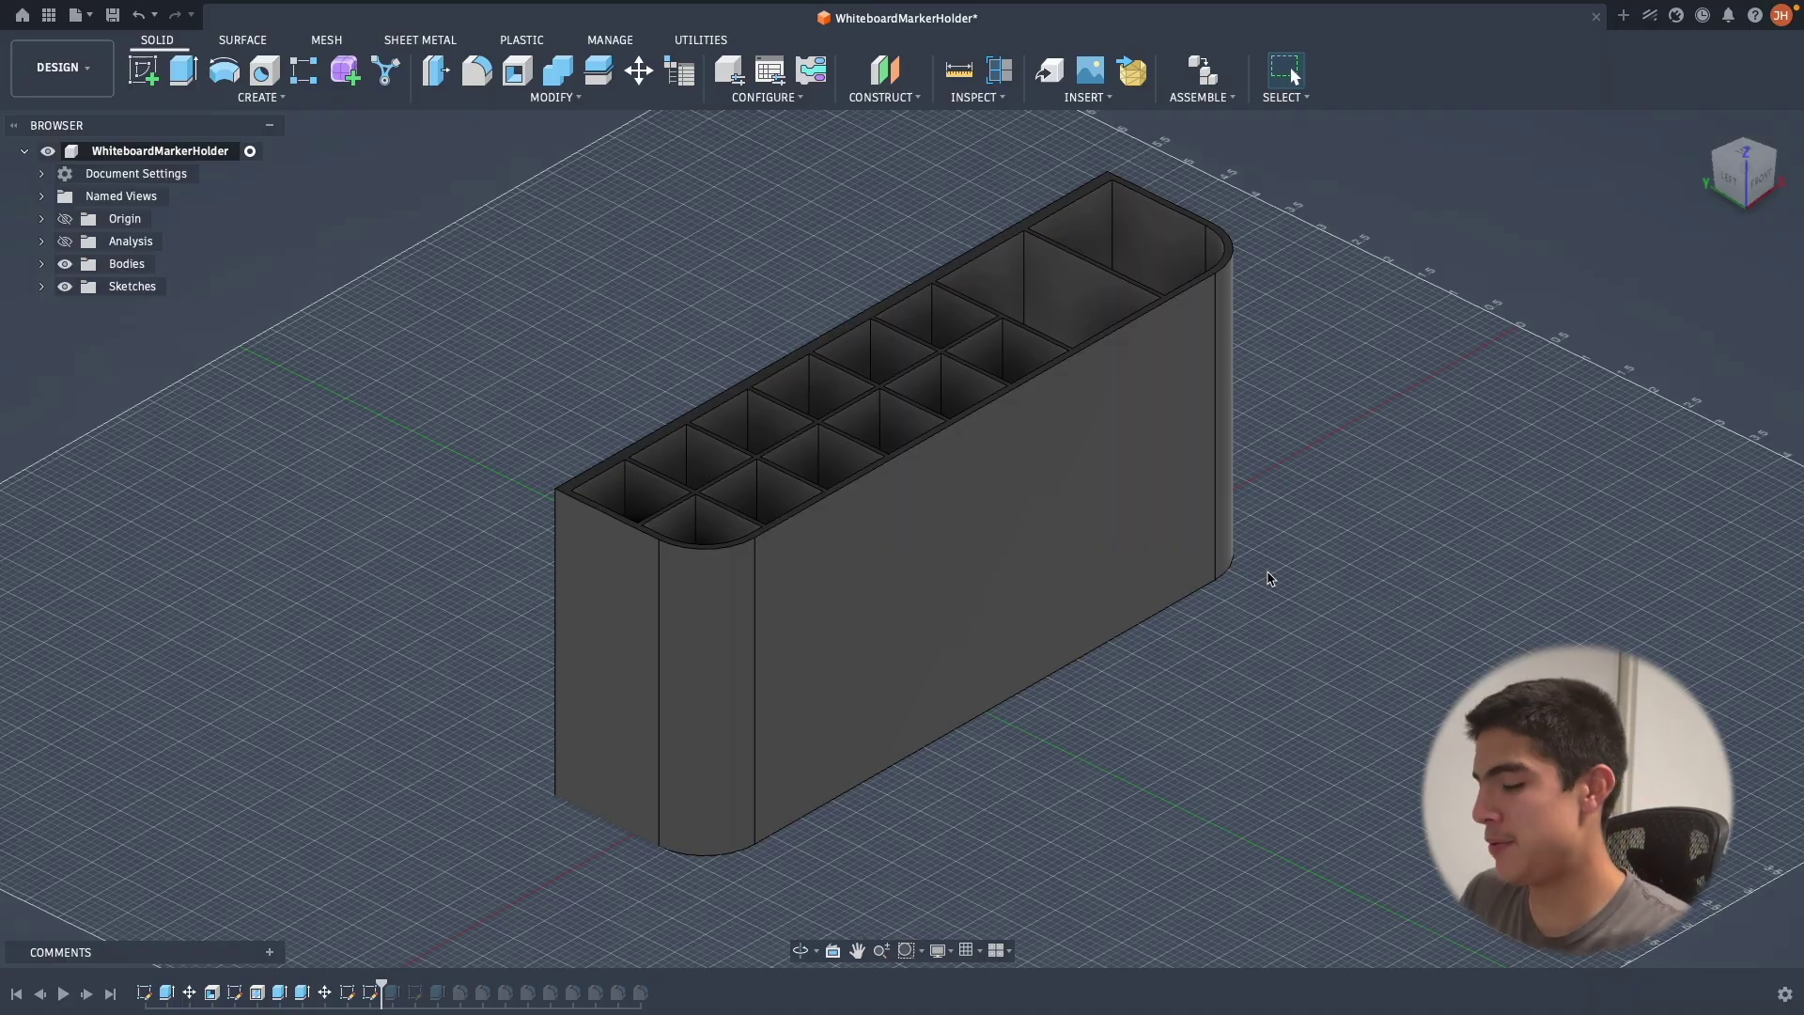
Step: Insert the Mario SVG artwork into a sketch on the holder's large front face
{"action": "mouse_move", "coordinate": [1269, 578]}
{"action": "middle_mouse_down", "text": "shift"}
{"action": "mouse_move", "coordinate": [1288, 617]}
{"action": "mouse_move", "coordinate": [1103, 592]}
{"action": "middle_mouse_up", "text": "shift"}
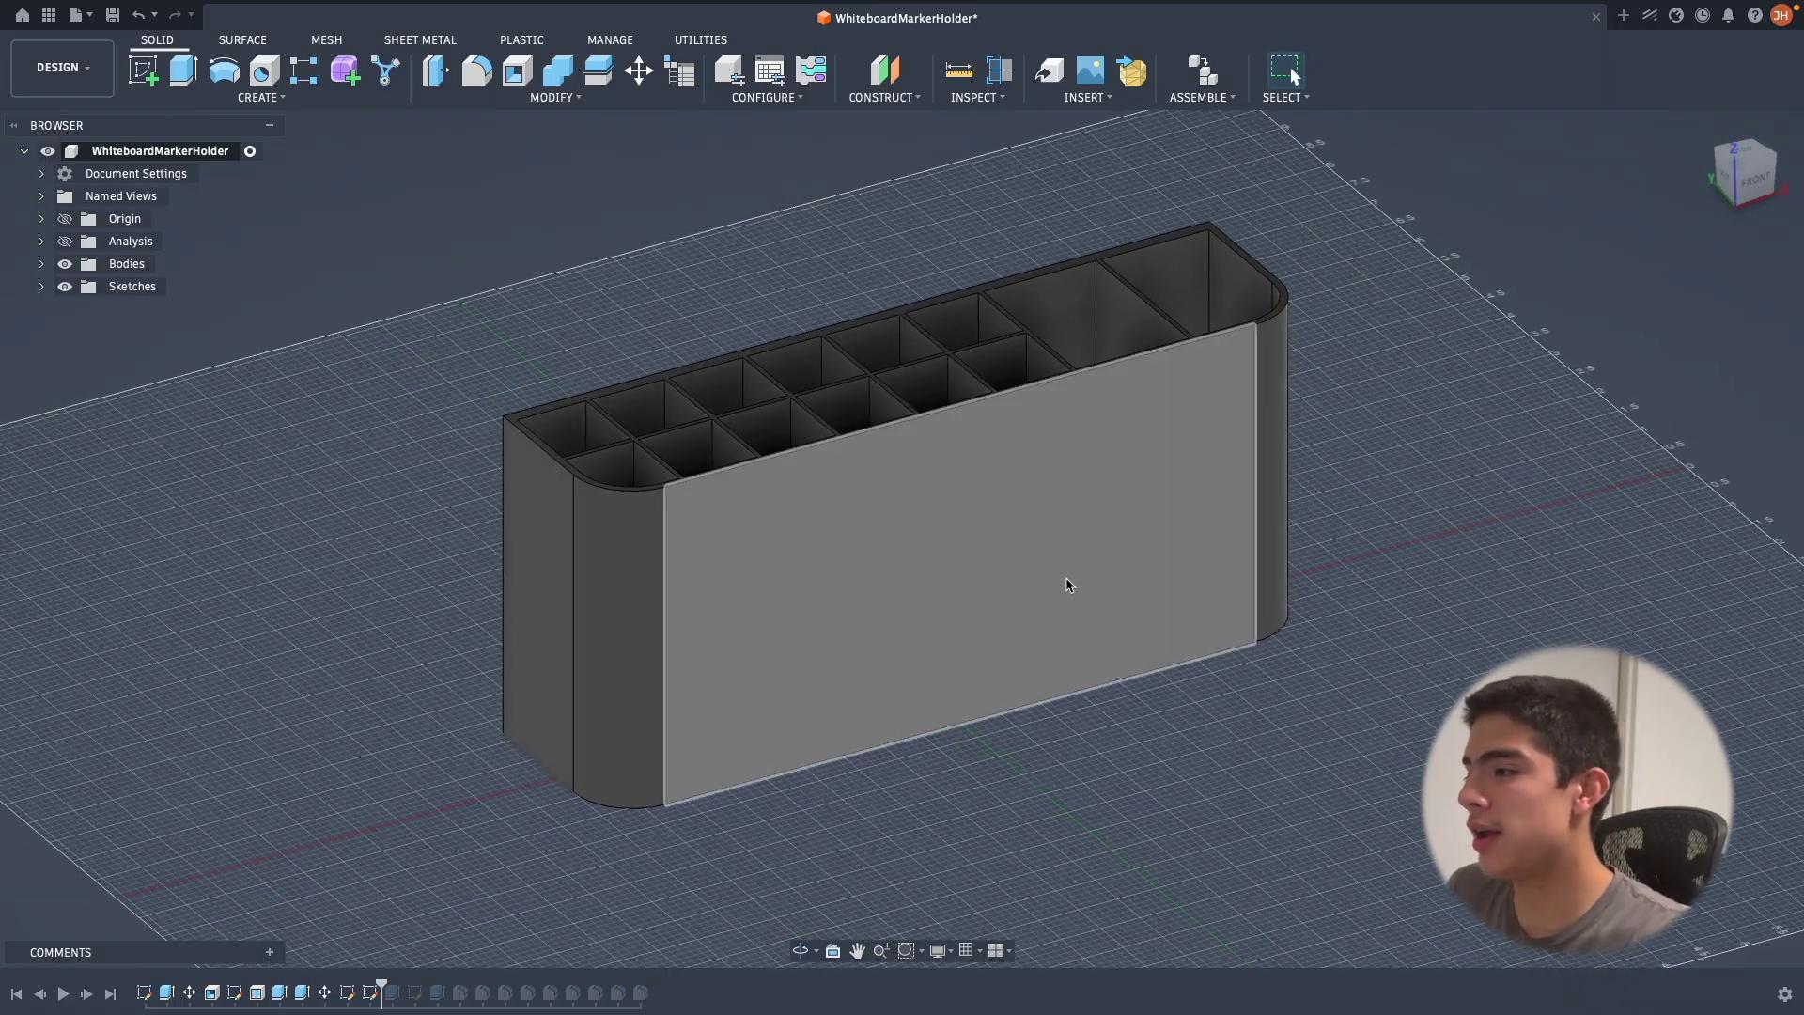
{"action": "left_click", "coordinate": [1071, 576]}
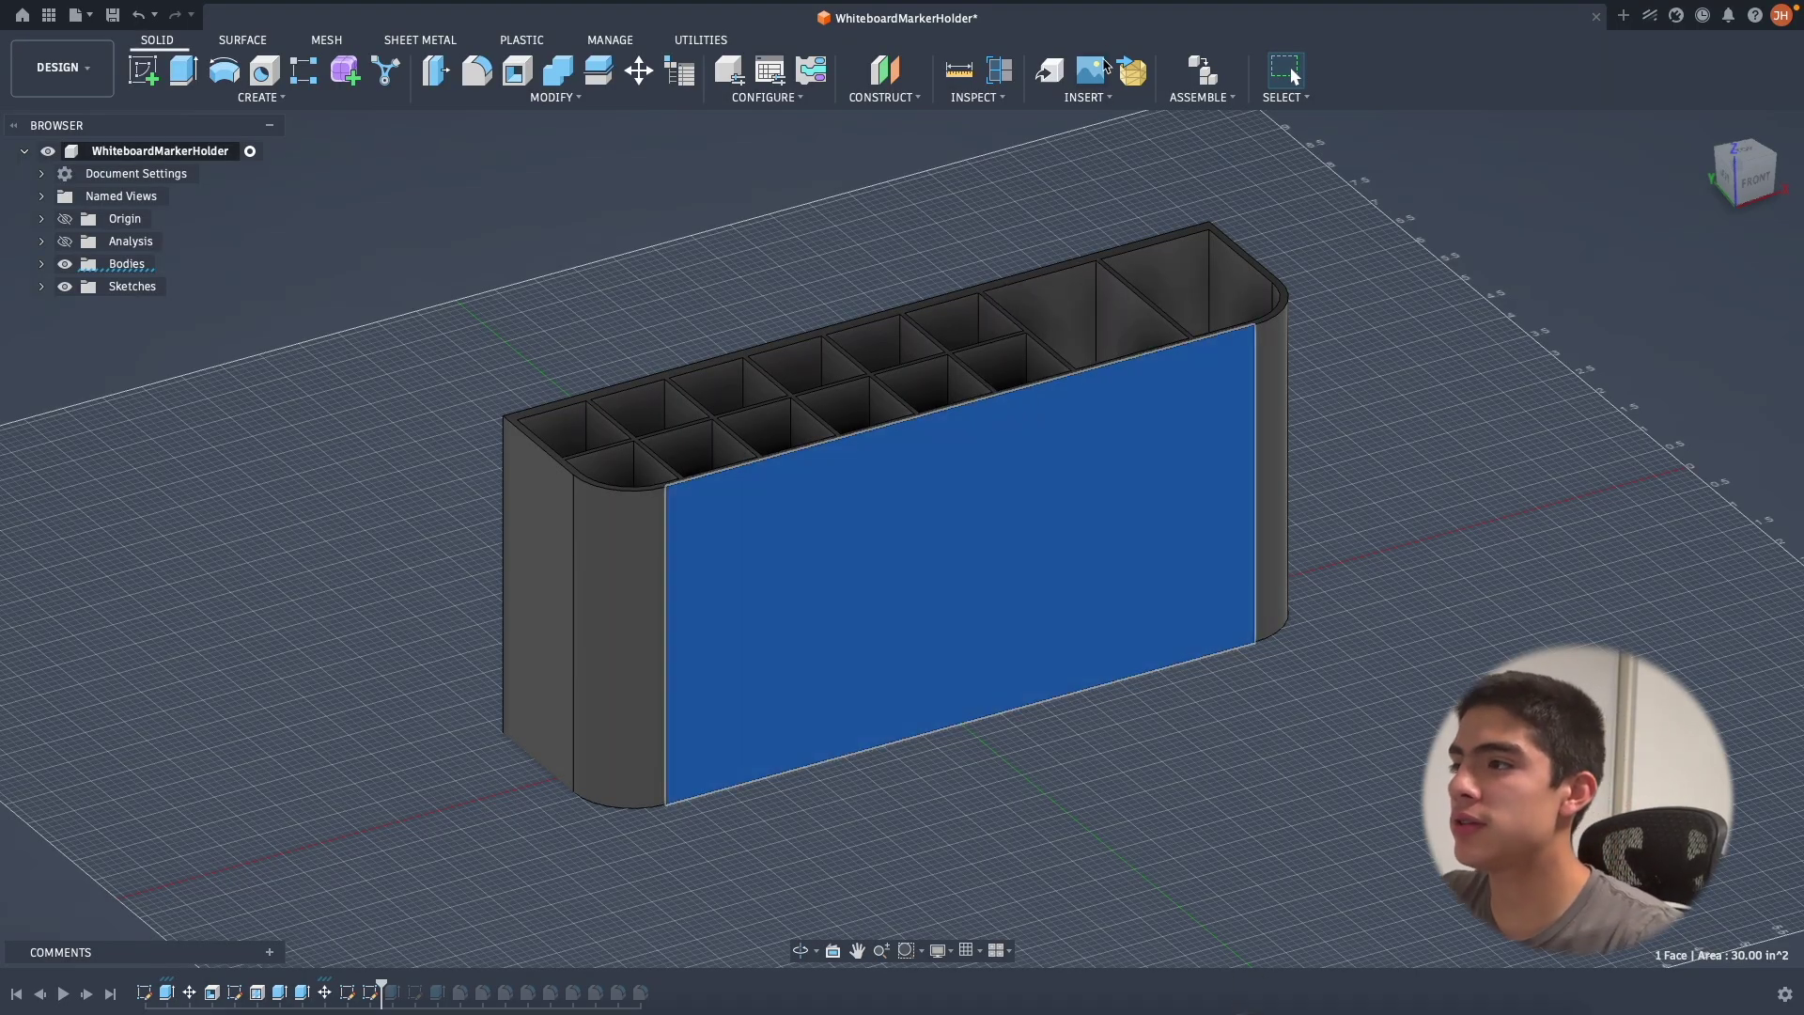
{"action": "left_click", "coordinate": [1099, 97]}
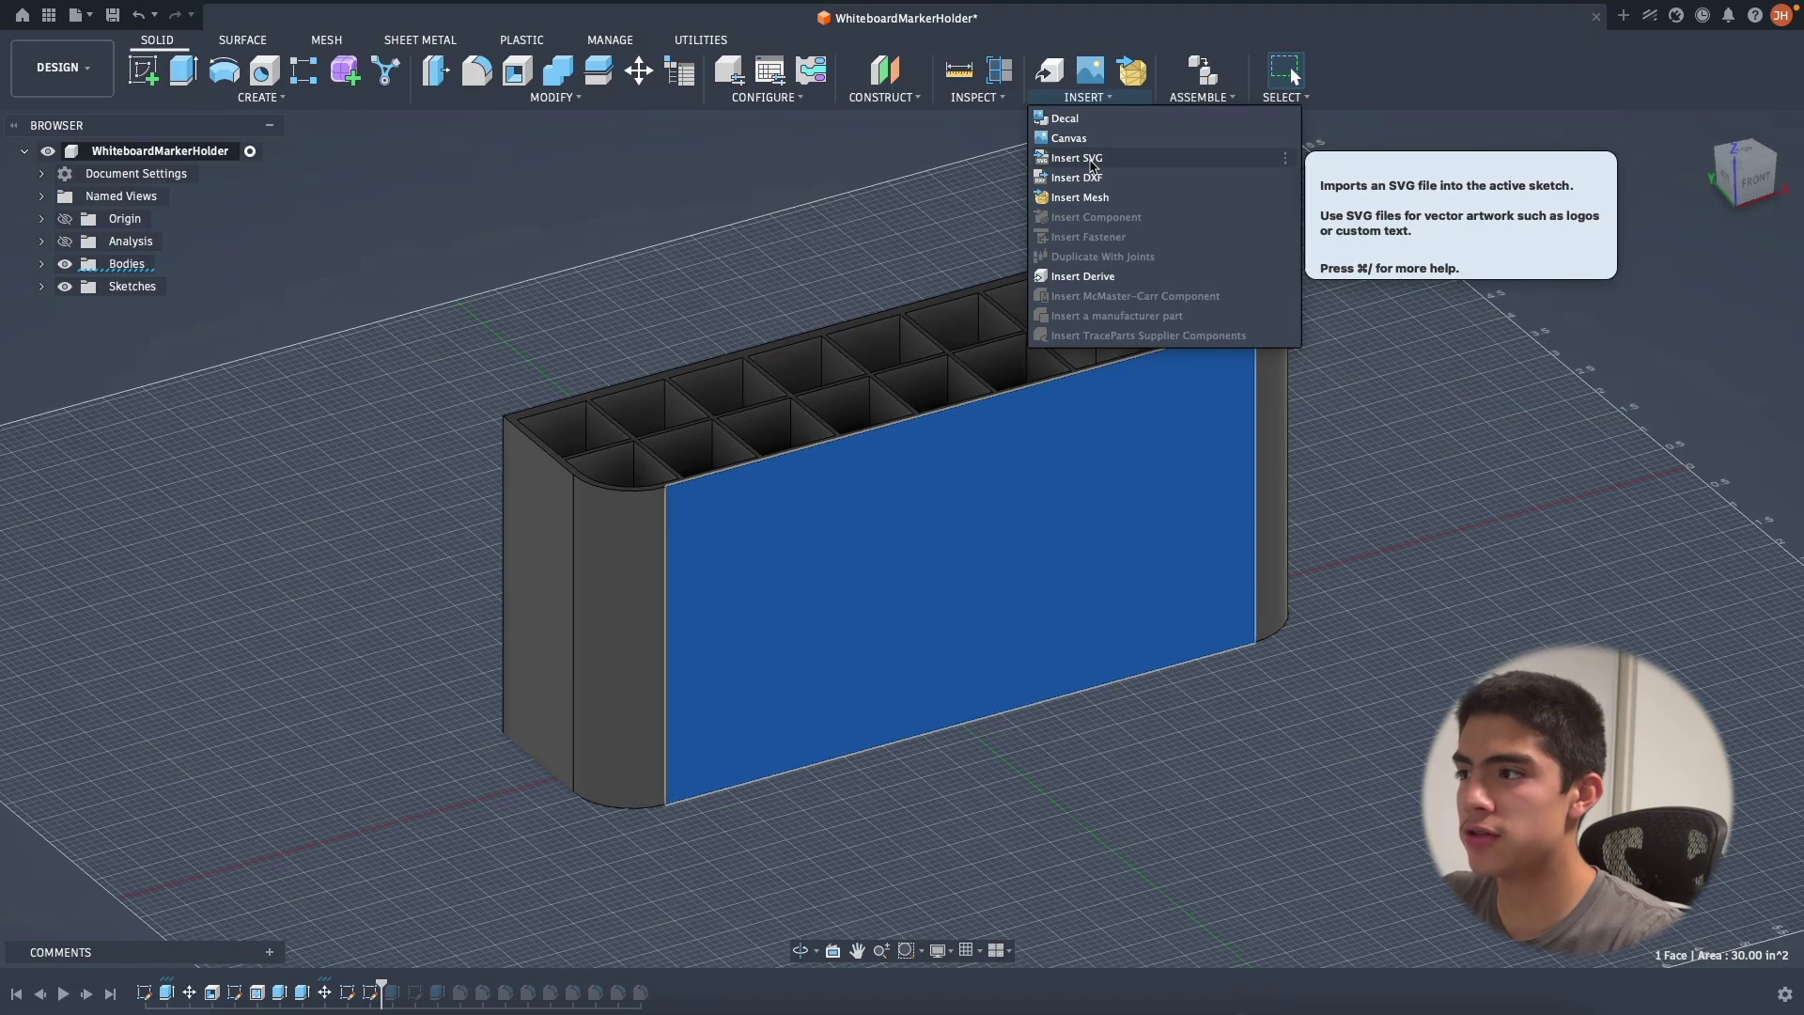
{"action": "left_click", "coordinate": [1095, 168]}
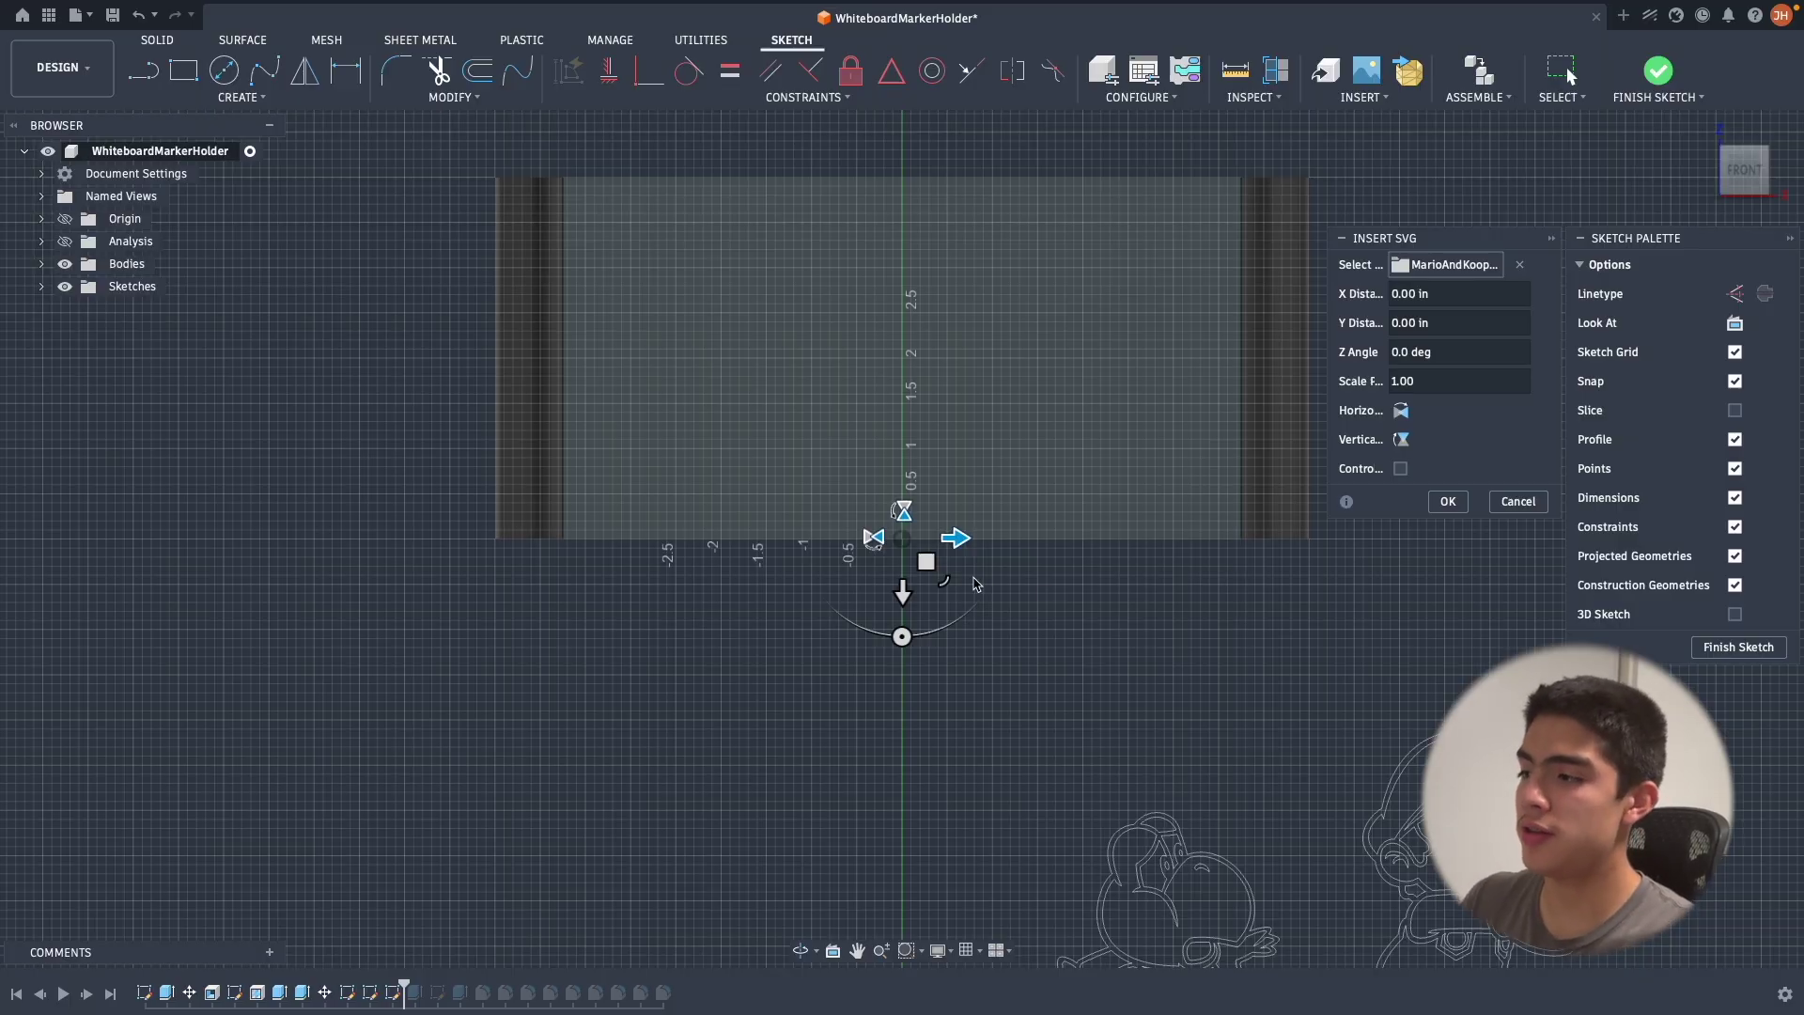
Step: Move the SVG artwork up over the front face, to about -4.93 in X and -6.33 in Y
{"action": "left_click_drag", "start_coordinate": [927, 561], "coordinate": [467, 235]}
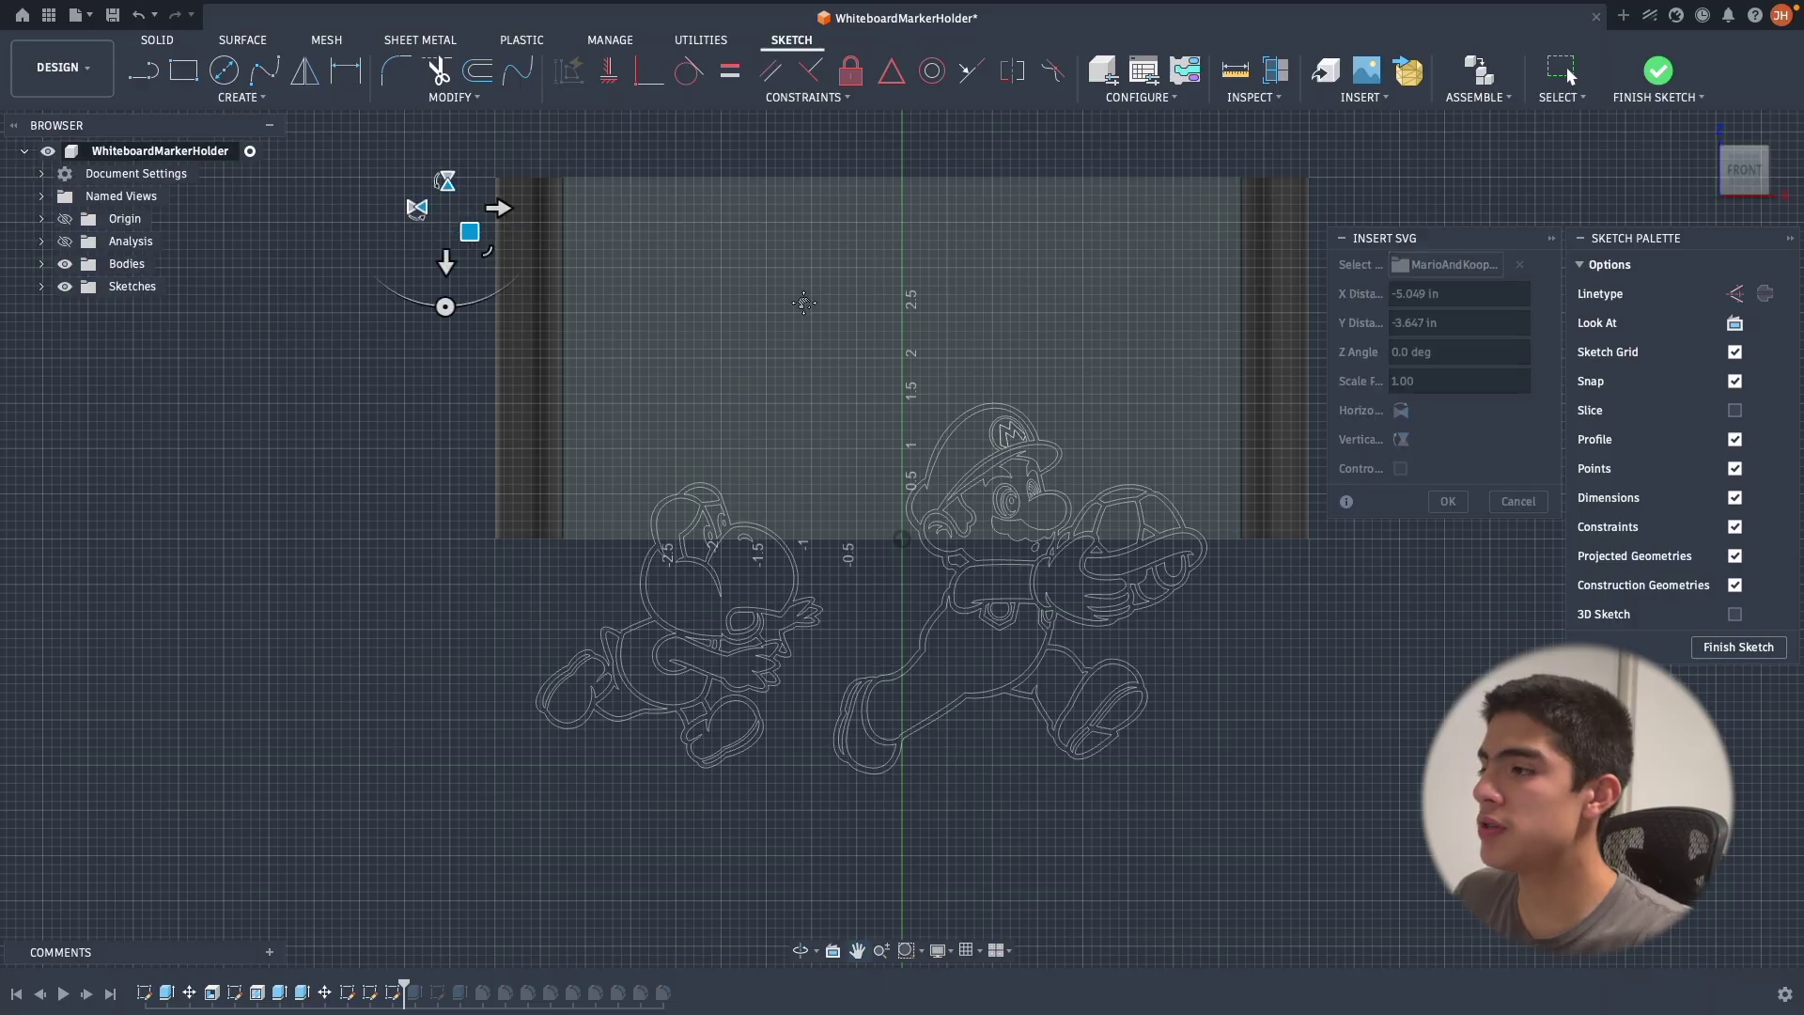
{"action": "middle_click_drag", "start_coordinate": [467, 235], "coordinate": [540, 389]}
{"action": "left_click_drag", "start_coordinate": [540, 390], "coordinate": [558, 164]}
{"action": "middle_click_drag", "start_coordinate": [559, 165], "coordinate": [547, 297]}
{"action": "scroll", "coordinate": [549, 293], "scroll_direction": "up", "scroll_amount": 1}
{"action": "left_click_drag", "start_coordinate": [551, 300], "coordinate": [539, 278]}
{"action": "middle_click_drag", "start_coordinate": [891, 391], "coordinate": [729, 362]}
{"action": "scroll", "coordinate": [803, 382], "scroll_direction": "up", "scroll_amount": 1}
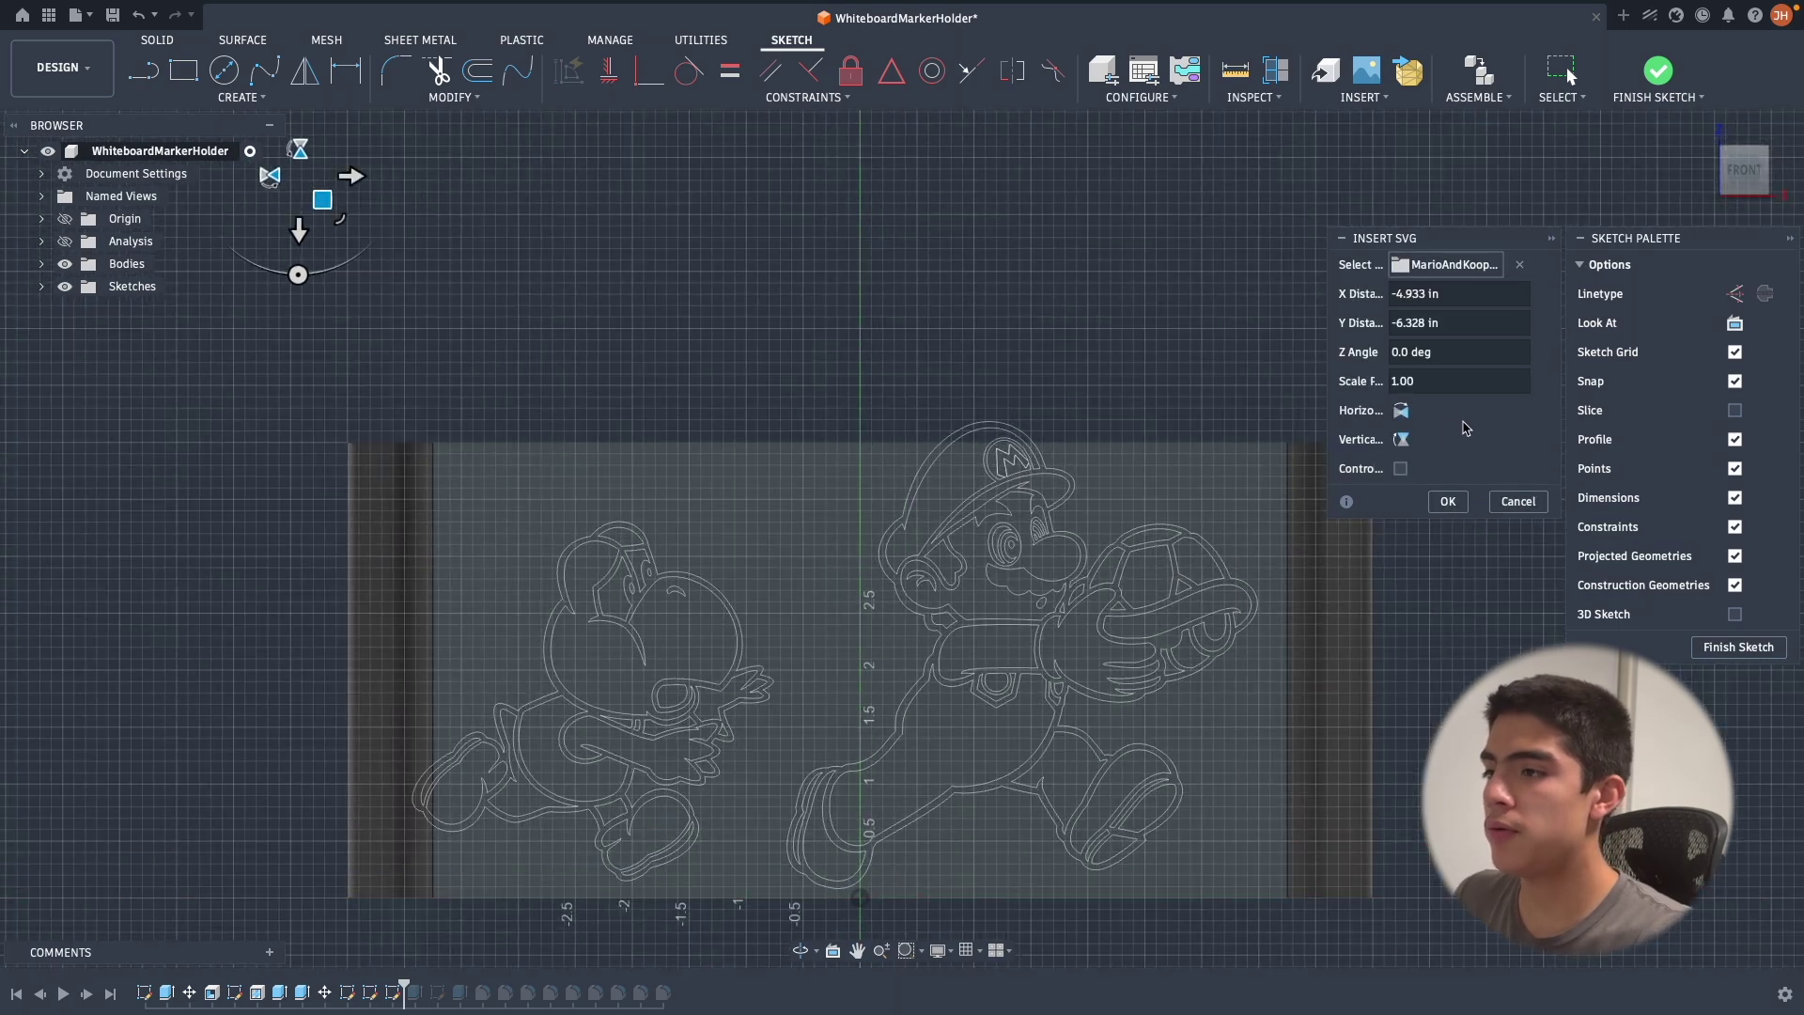
Step: Try the SVG artwork at a scale of 0.8, repositioned within the front face at about 1.12 in X and 0.97 in Y, and cancel the insertion
{"action": "left_click", "coordinate": [1461, 381]}
{"action": "key", "text": "BackSpace"}
{"action": "key", "text": "BackSpace"}
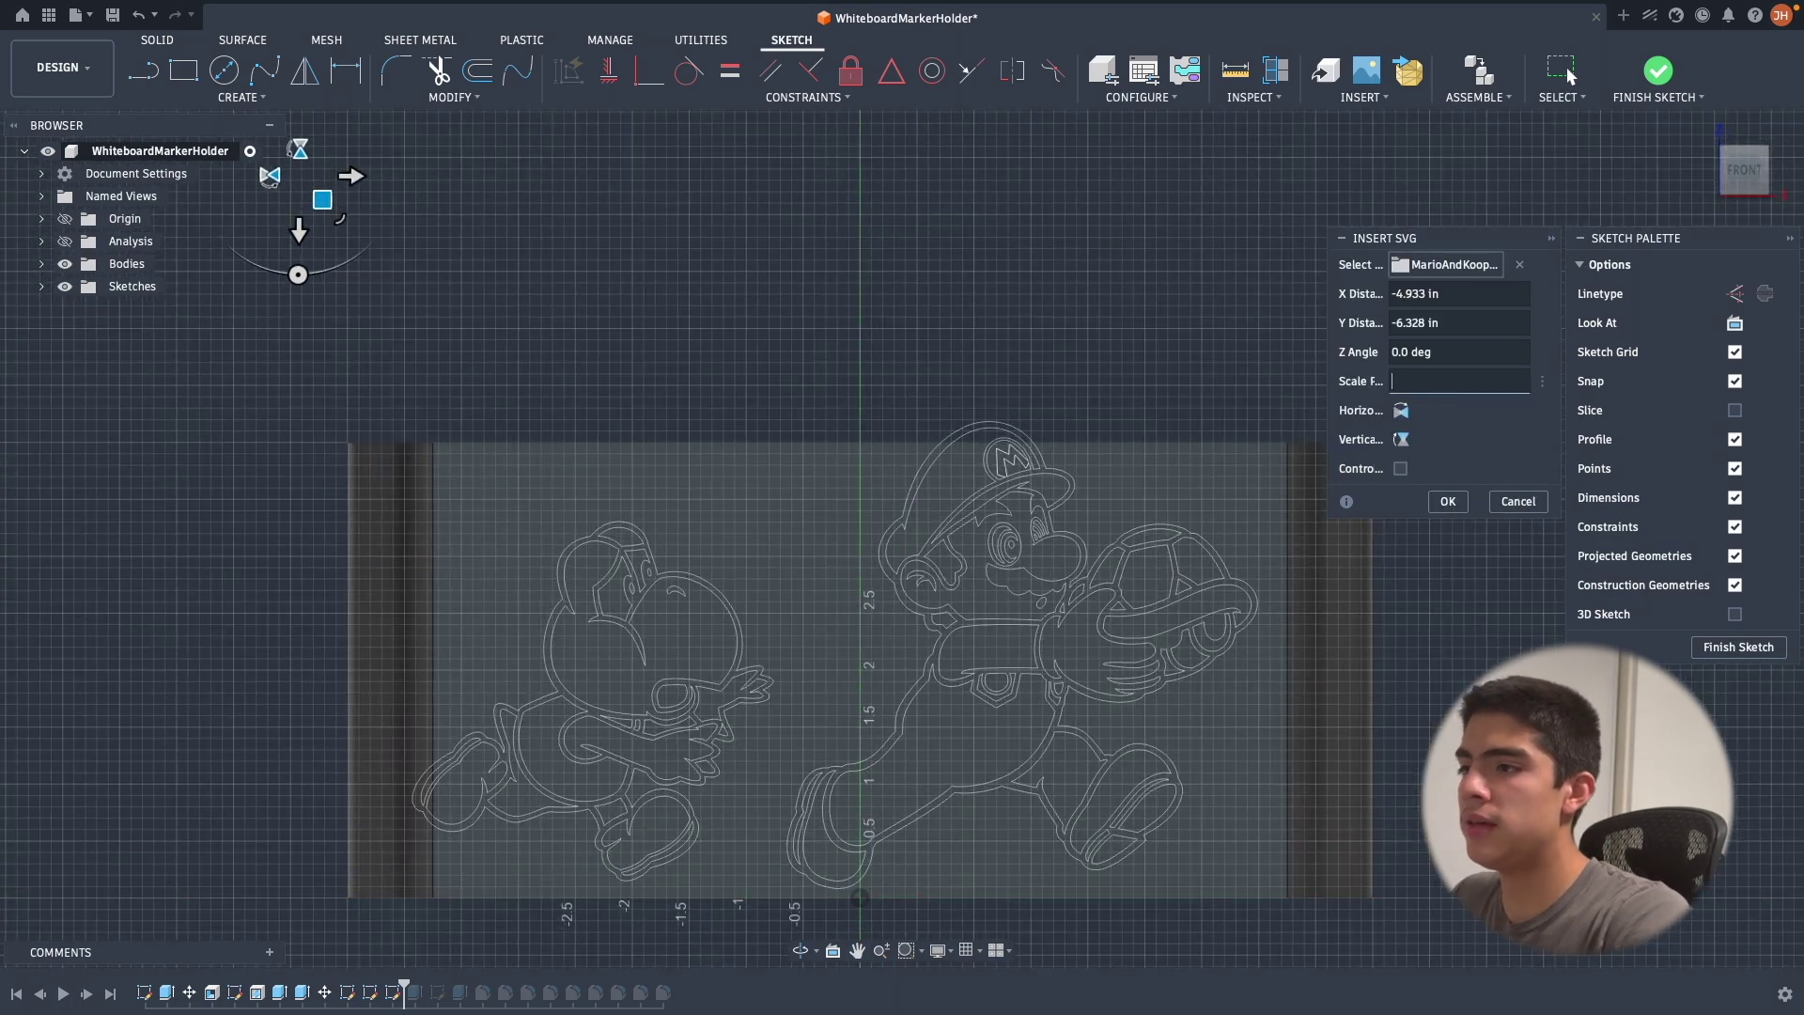
{"action": "type", "text": "0.8"}
{"action": "key", "text": "Return"}
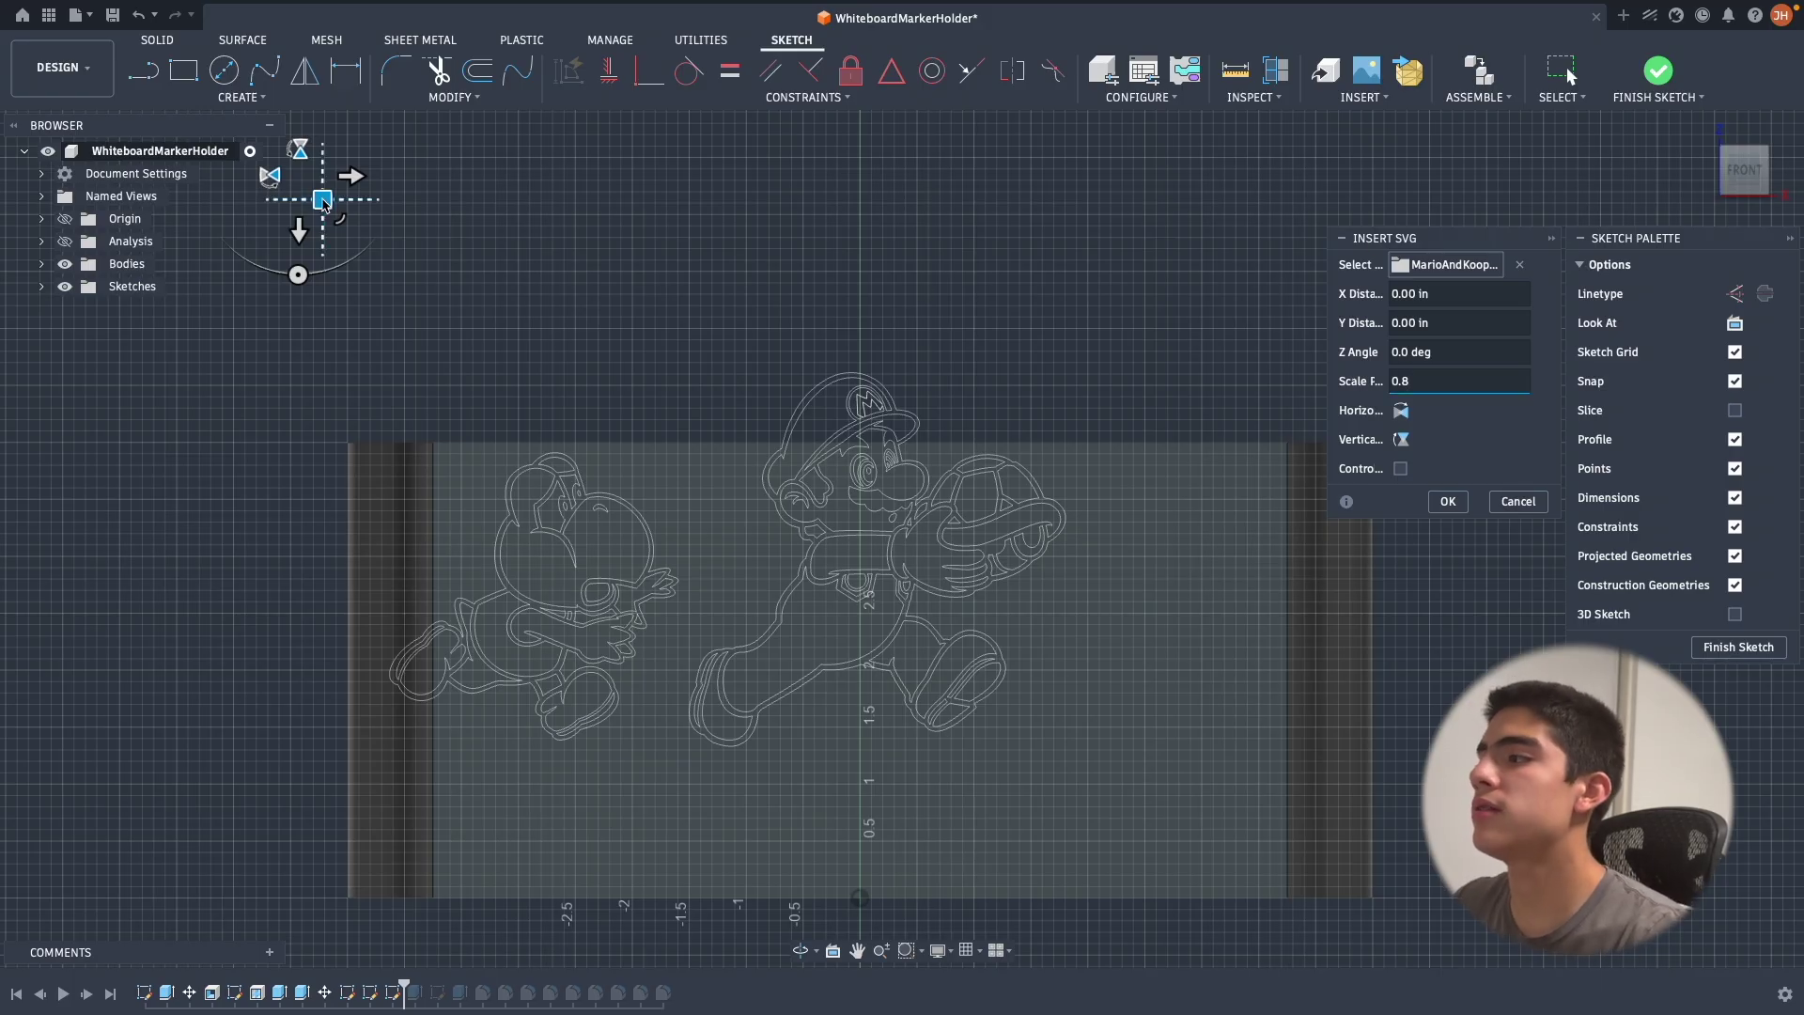
{"action": "left_click_drag", "start_coordinate": [326, 203], "coordinate": [452, 311]}
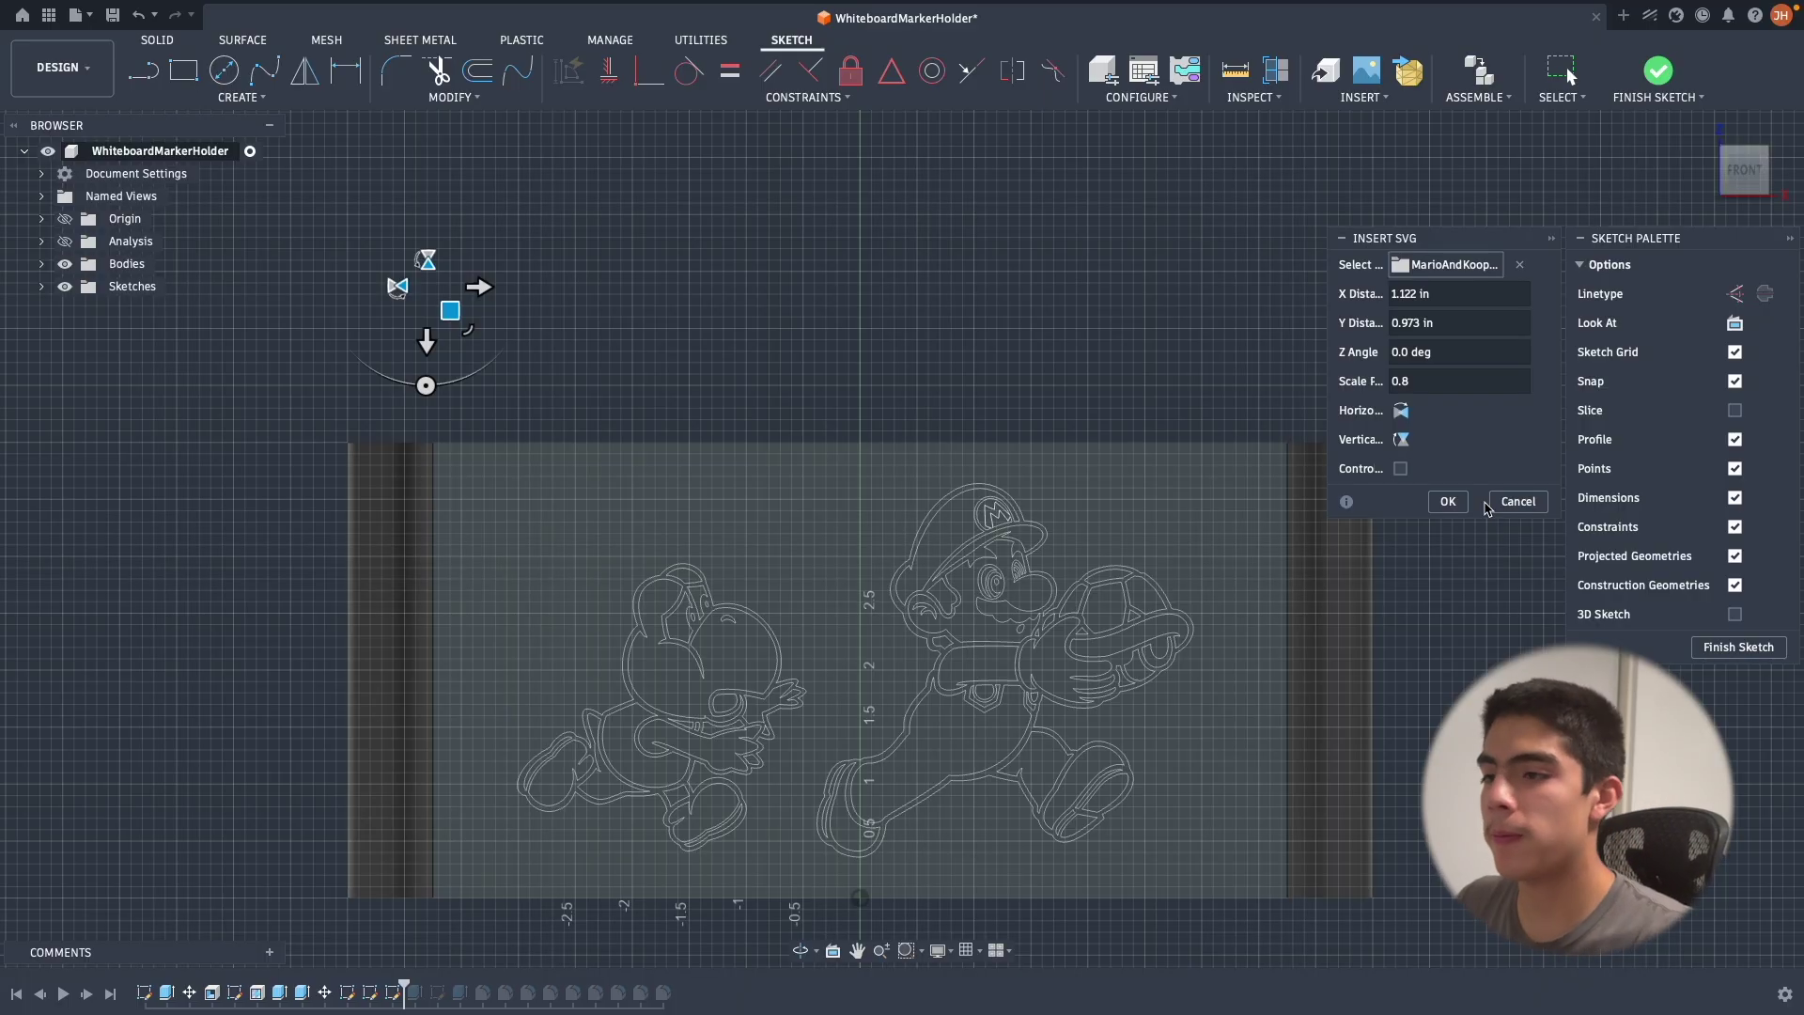
{"action": "left_click", "coordinate": [1512, 503]}
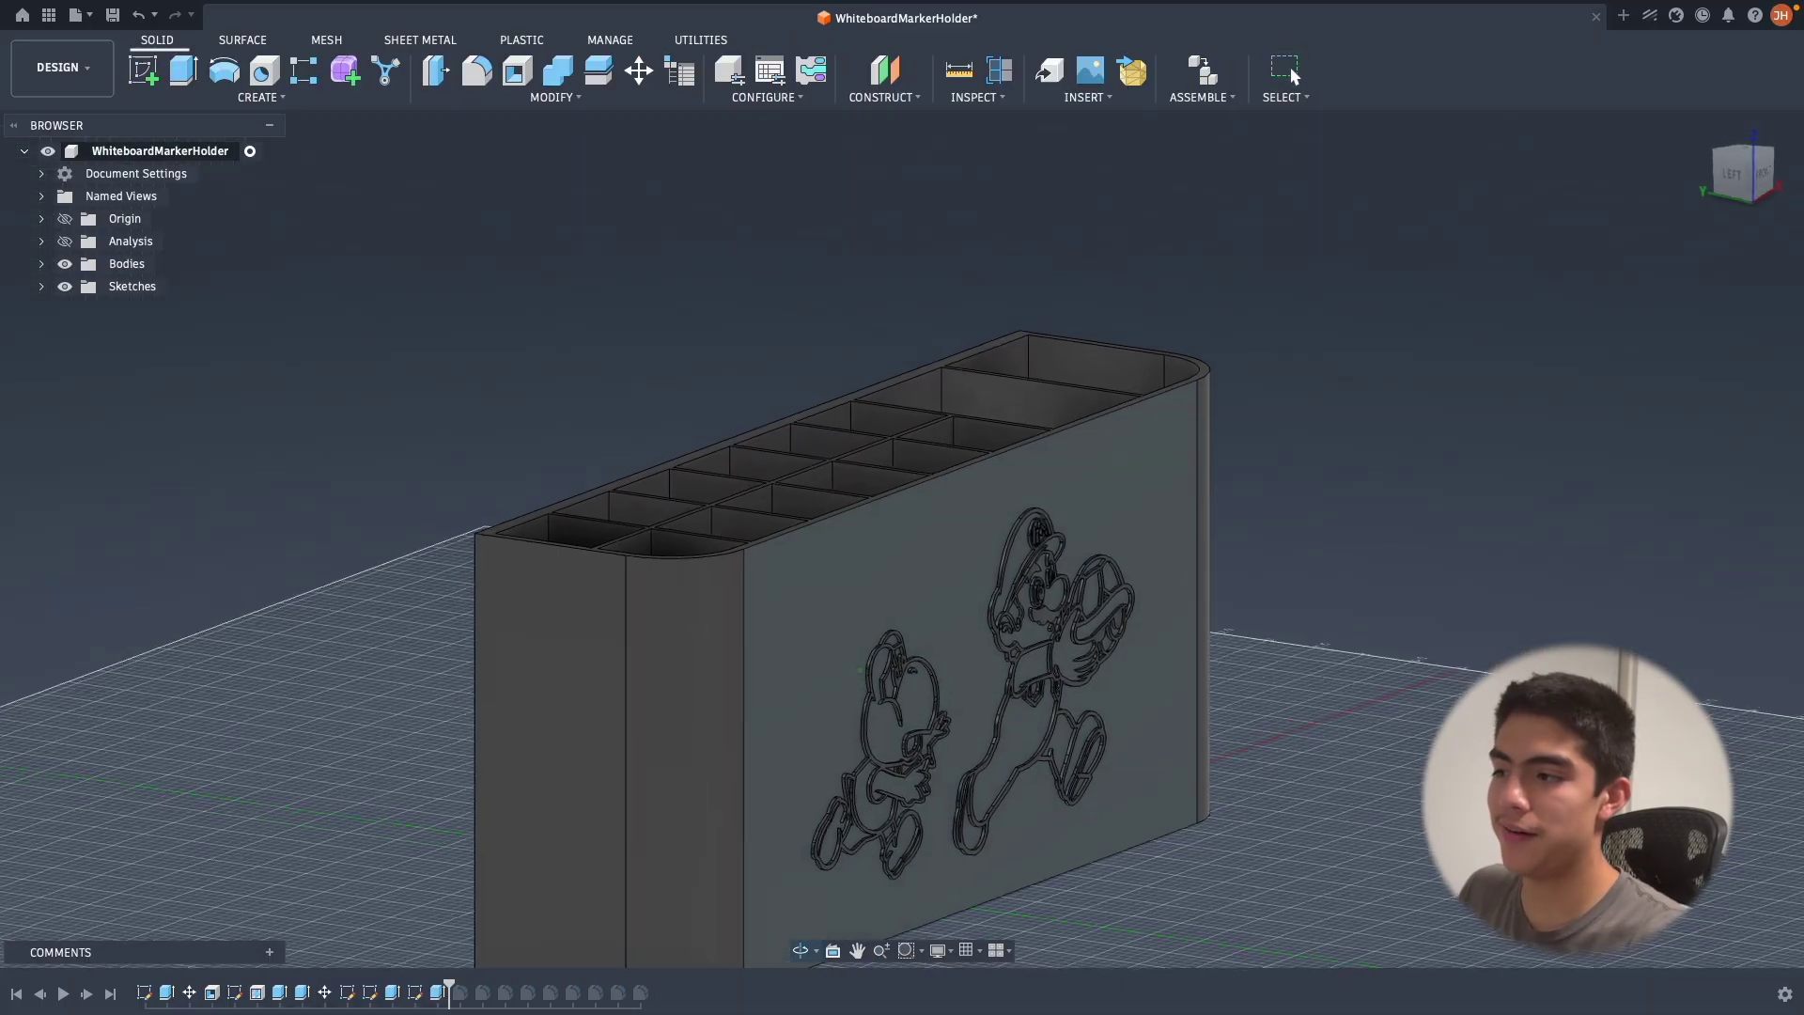
Step: Examine the extruded character outlines on the front face from the side, focusing on the overhanging undersides of the feet
{"action": "mouse_move", "coordinate": [1443, 724]}
{"action": "middle_mouse_down", "text": "shift"}
{"action": "mouse_move", "coordinate": [1466, 752]}
{"action": "mouse_move", "coordinate": [1595, 503]}
{"action": "middle_mouse_up", "text": "shift"}
{"action": "scroll", "coordinate": [1438, 752], "scroll_direction": "up", "scroll_amount": 5}
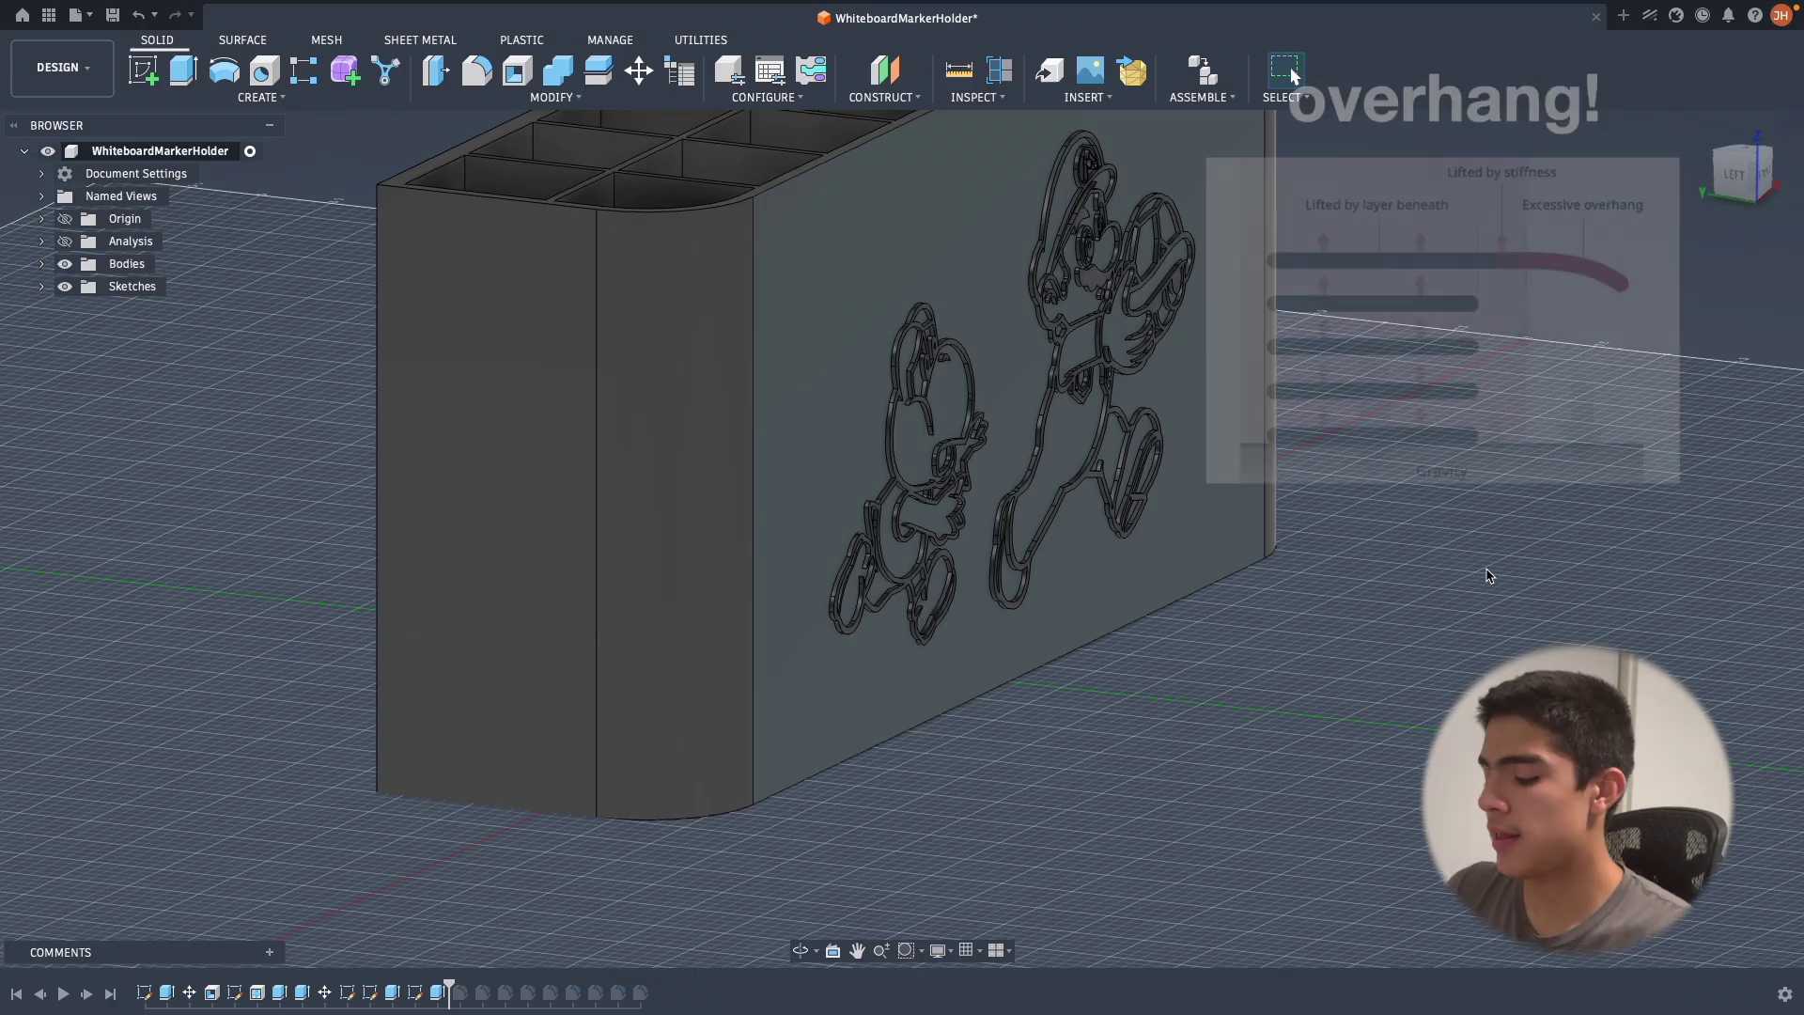
{"action": "middle_click_drag", "start_coordinate": [1488, 587], "coordinate": [1380, 678], "text": "shift"}
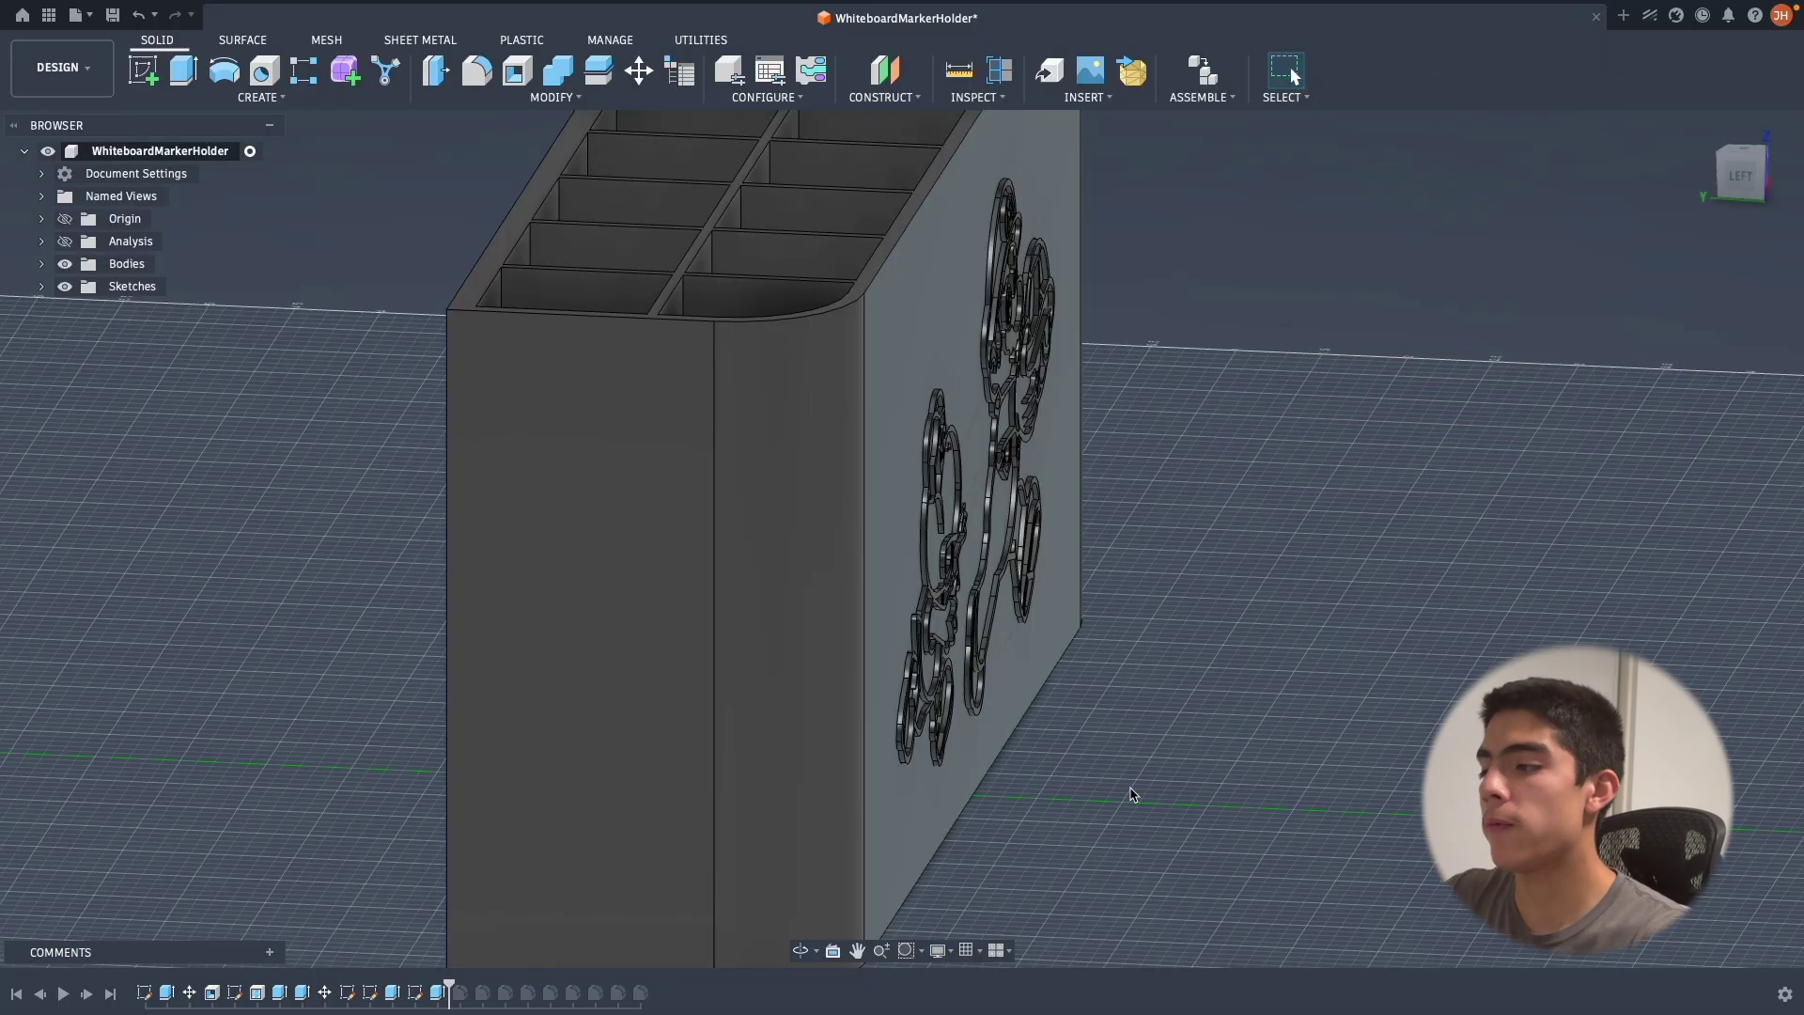
{"action": "scroll", "coordinate": [1381, 746], "scroll_direction": "up", "scroll_amount": 3}
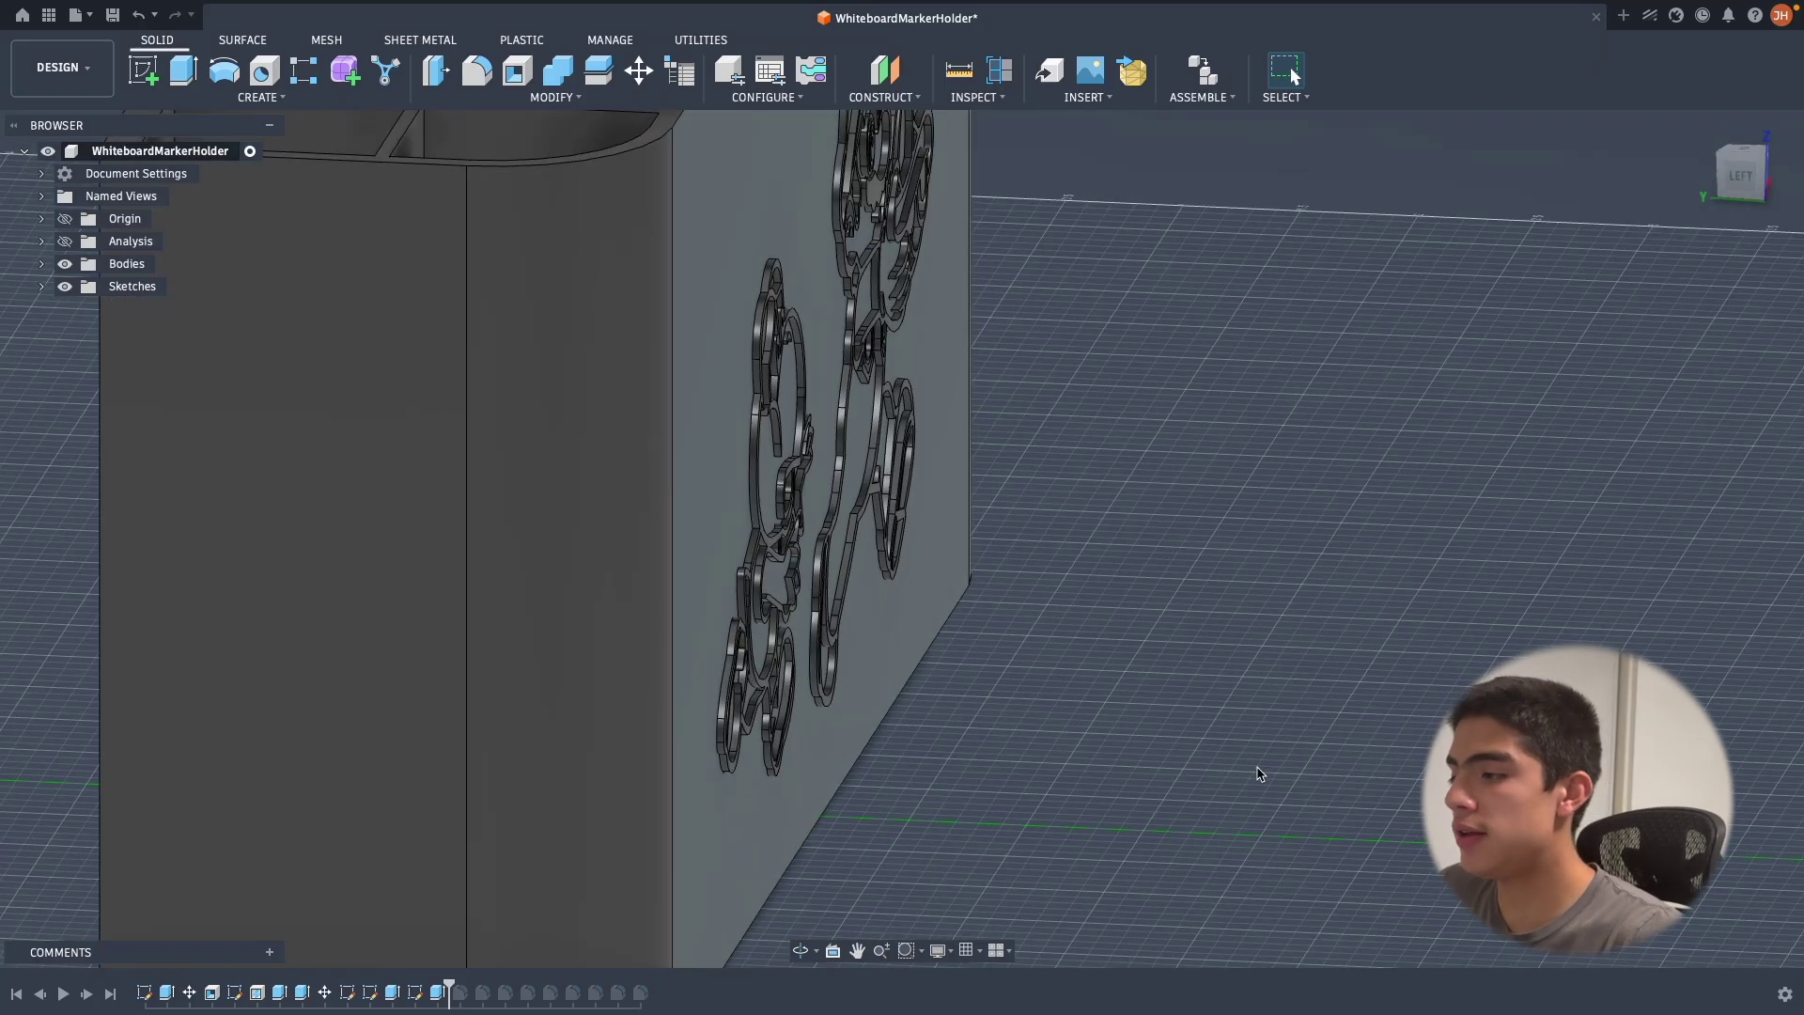
{"action": "middle_click_drag", "start_coordinate": [1261, 775], "coordinate": [1160, 813], "text": "shift"}
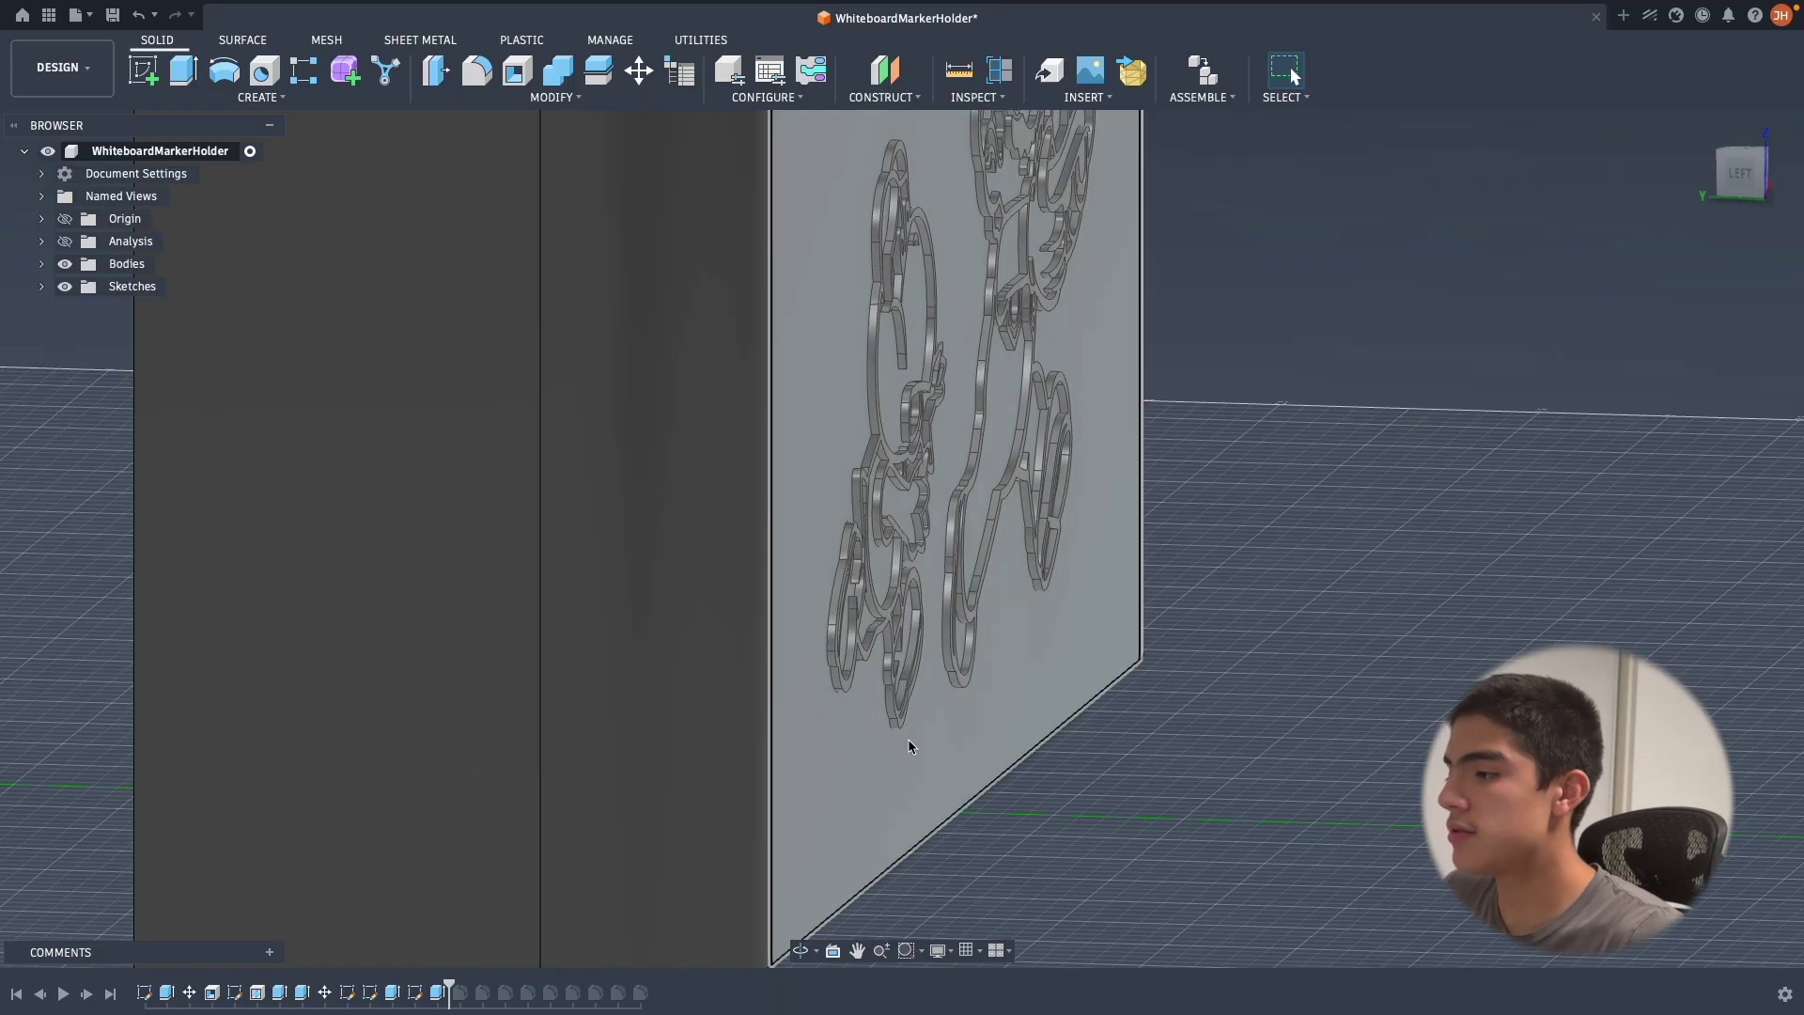
{"action": "scroll", "coordinate": [909, 746], "scroll_direction": "up", "scroll_amount": 5}
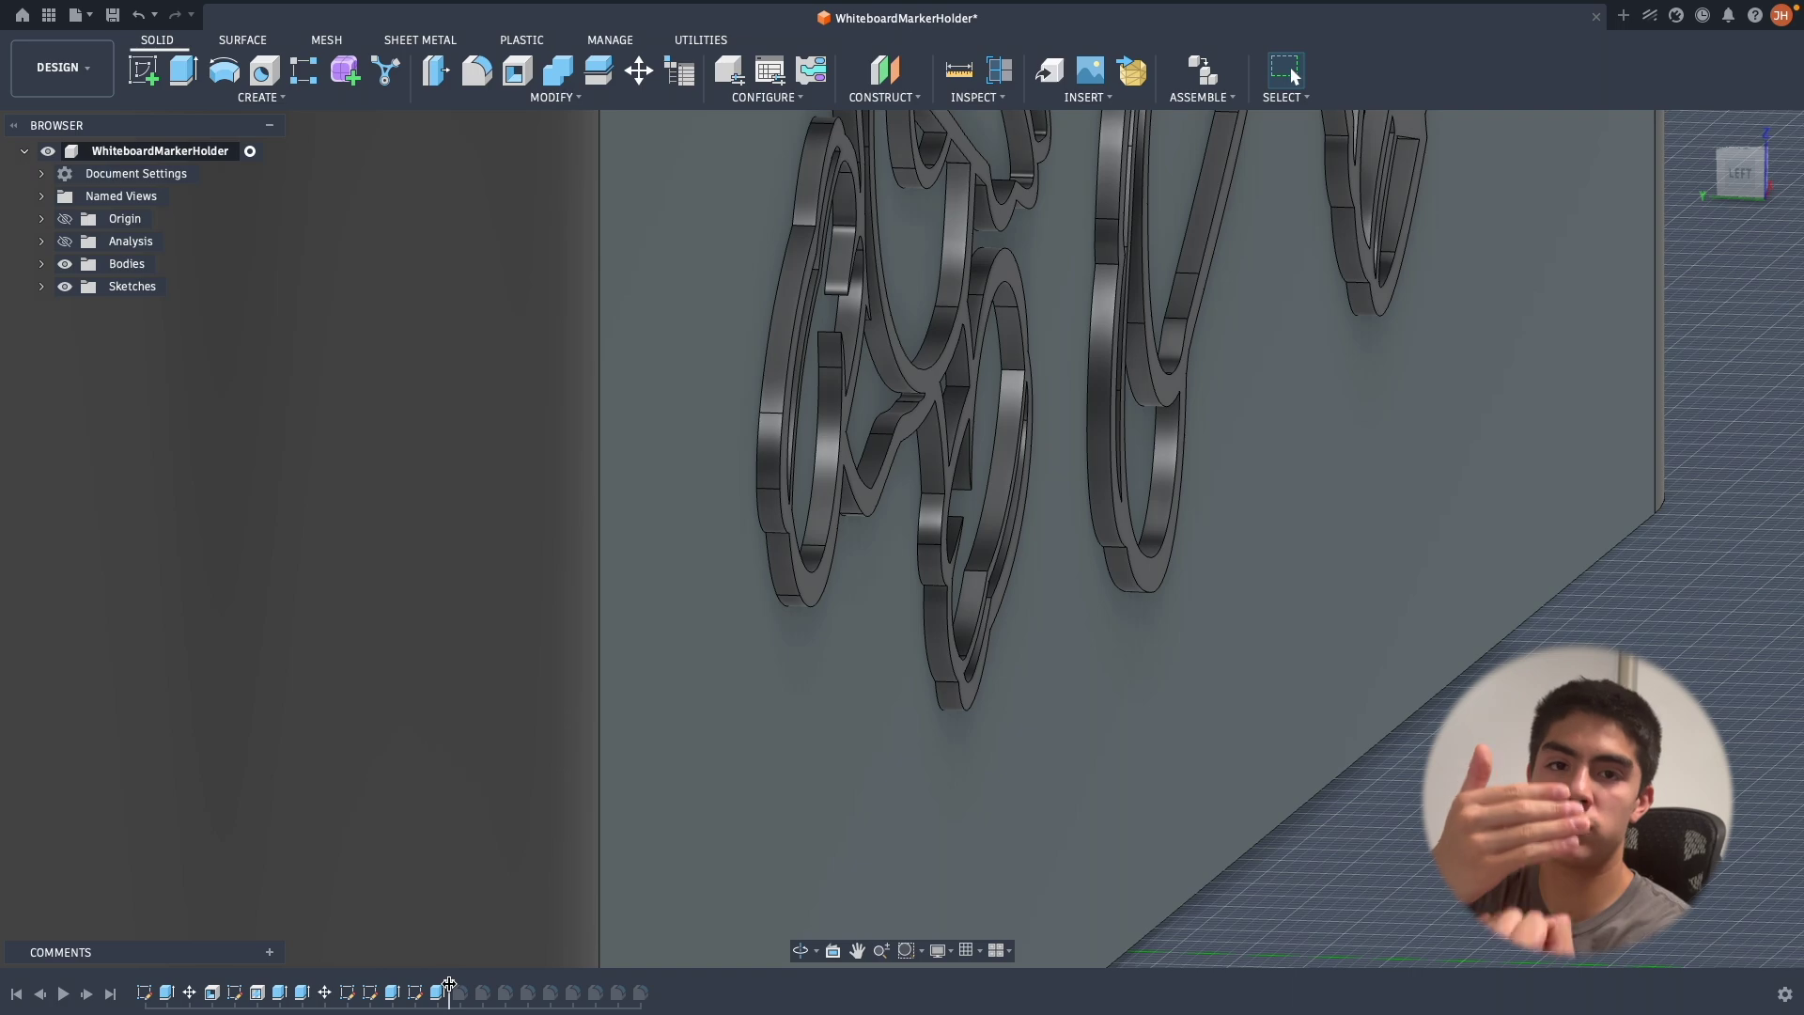
Step: Roll the design history forward to its end to include the fillets under the raised outlines, and examine them up close
{"action": "left_click_drag", "start_coordinate": [449, 984], "coordinate": [682, 982]}
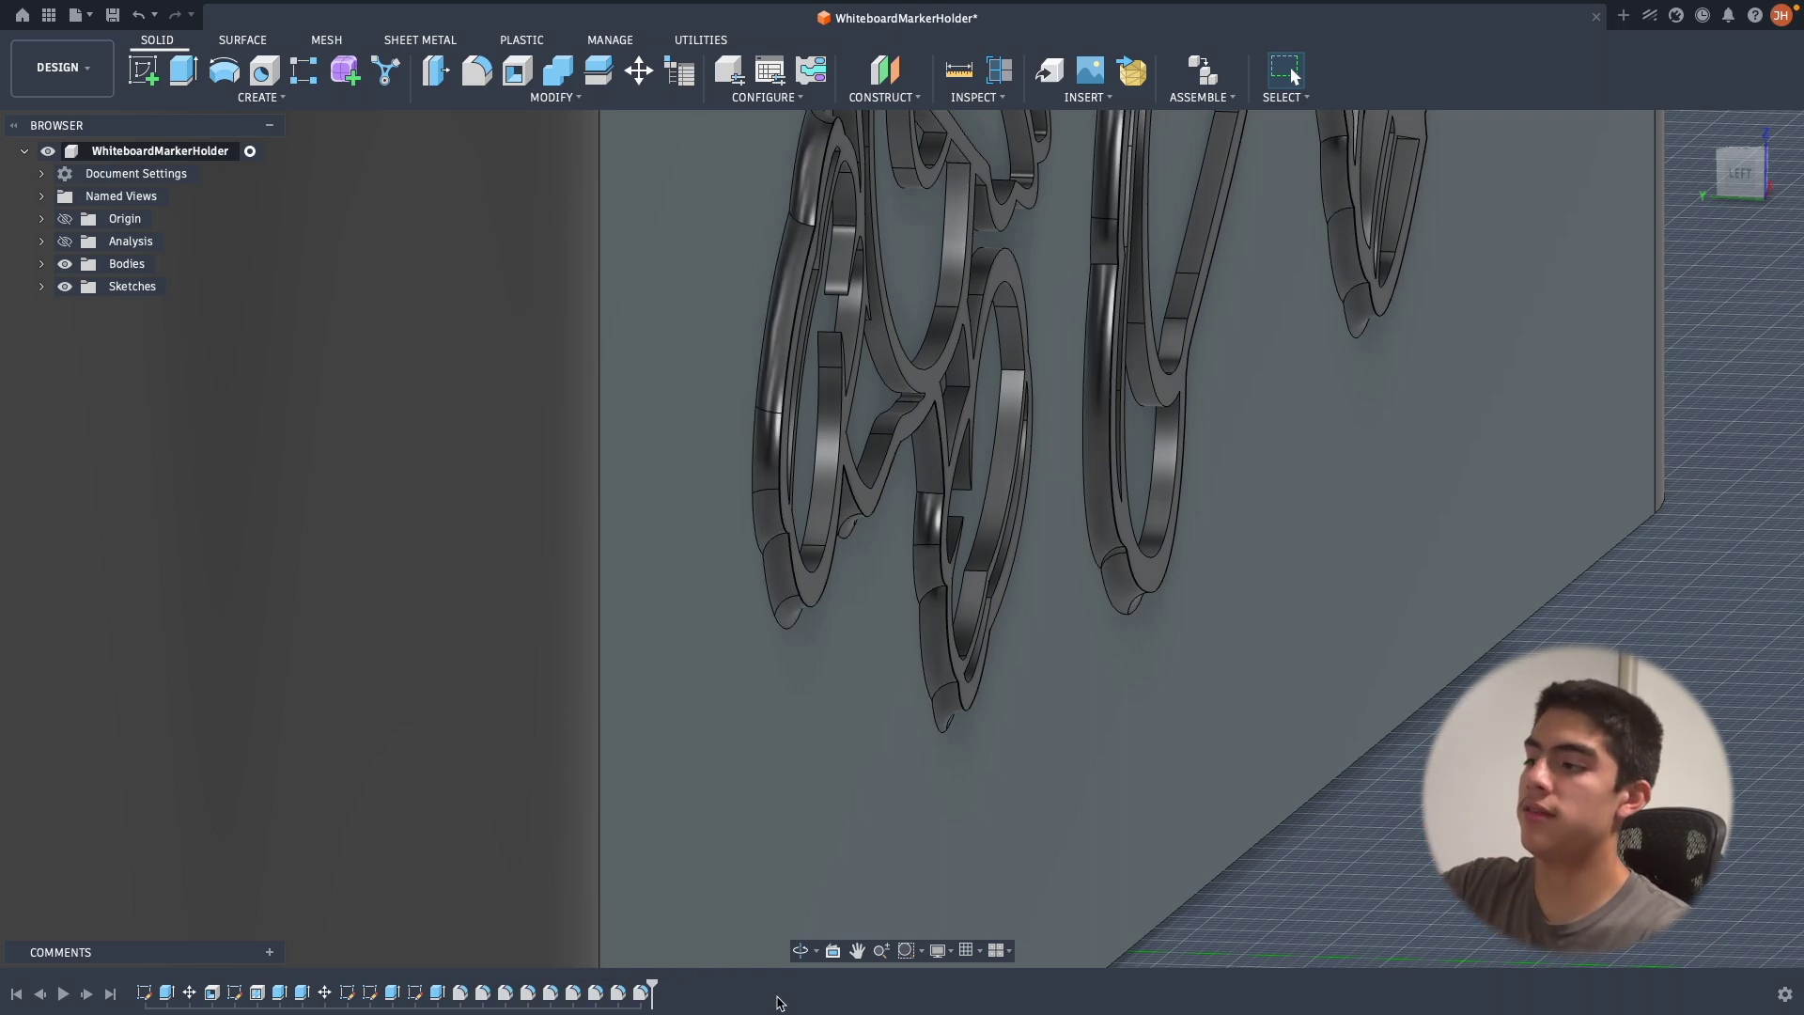
{"action": "scroll", "coordinate": [1421, 818], "scroll_direction": "down", "scroll_amount": 5}
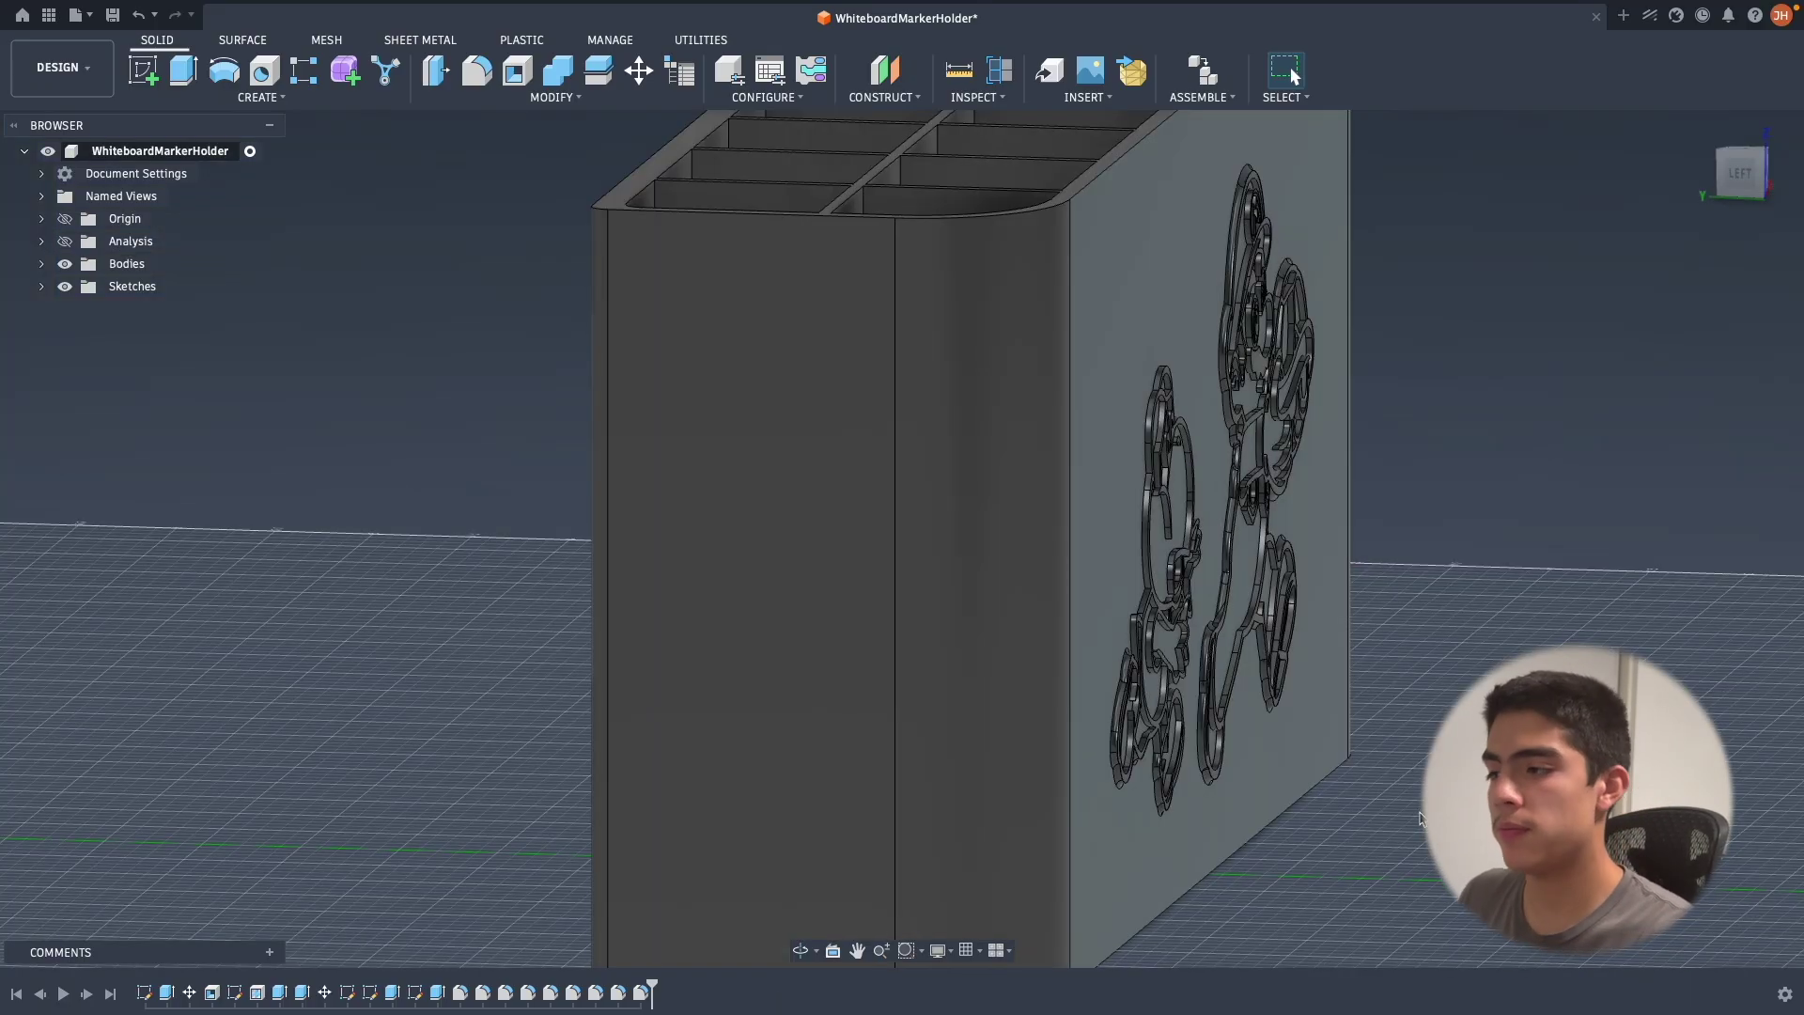
{"action": "scroll", "coordinate": [1421, 808], "scroll_direction": "up", "scroll_amount": 5}
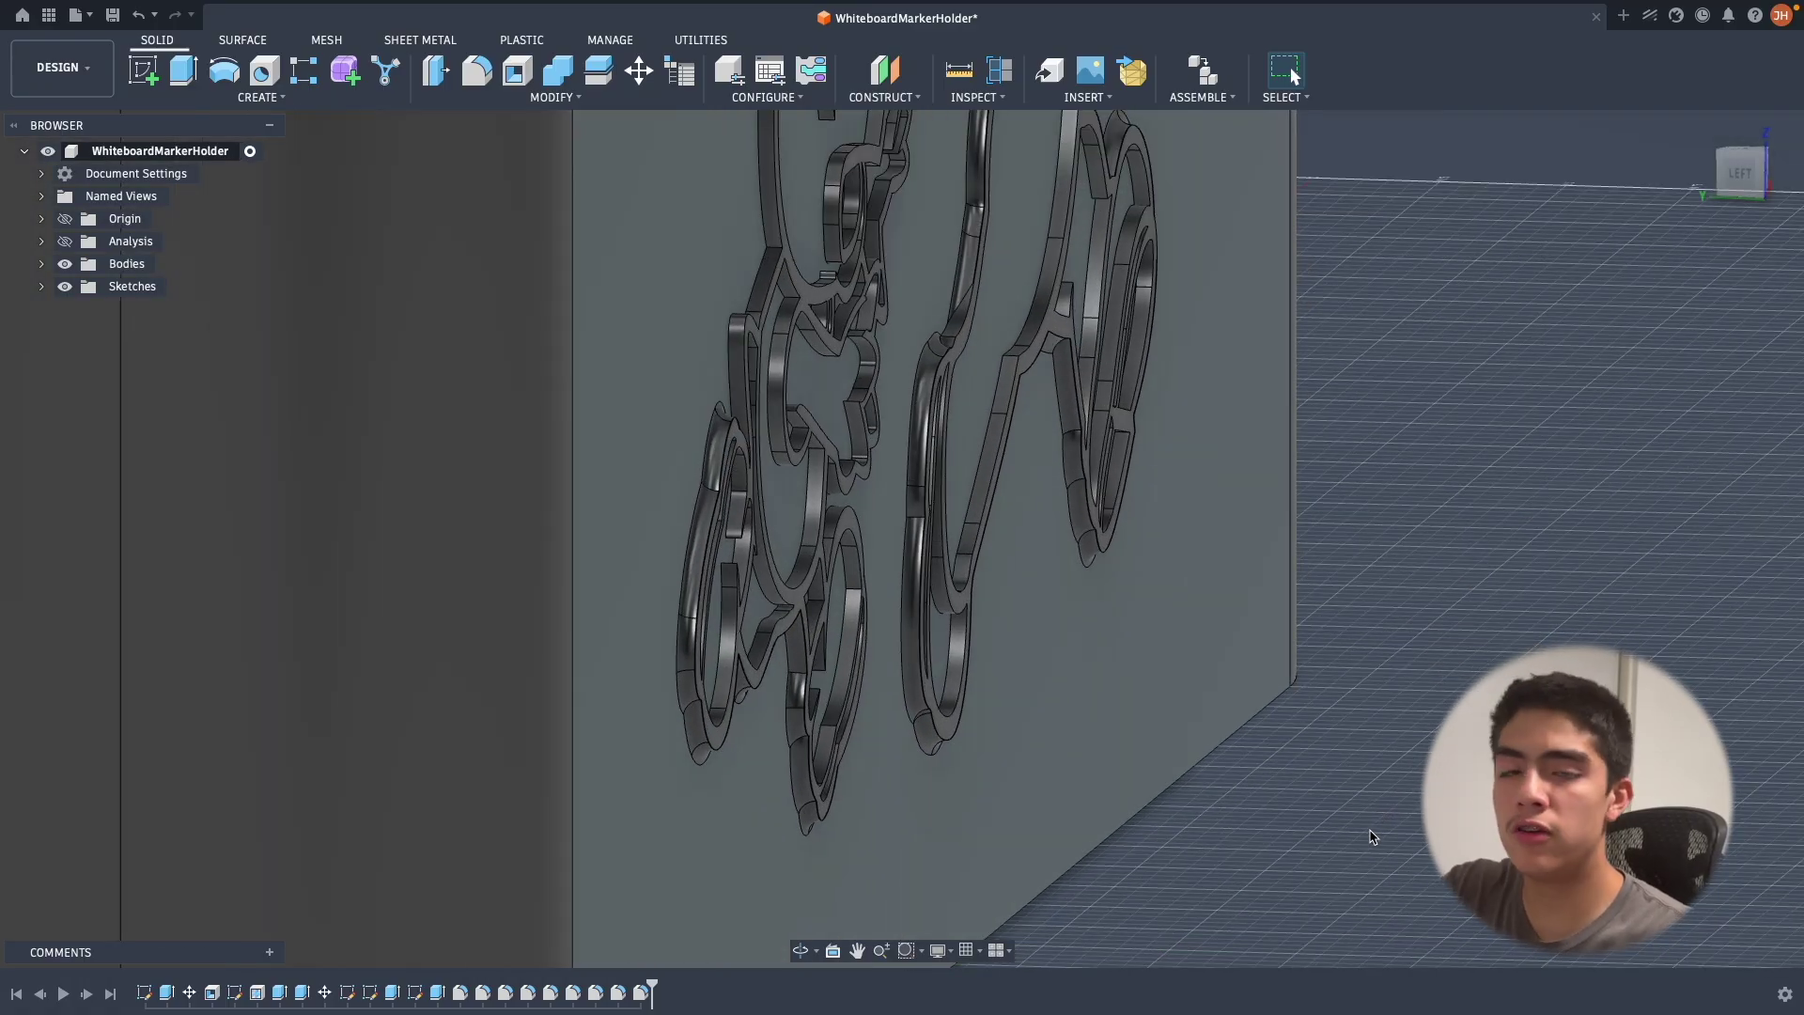